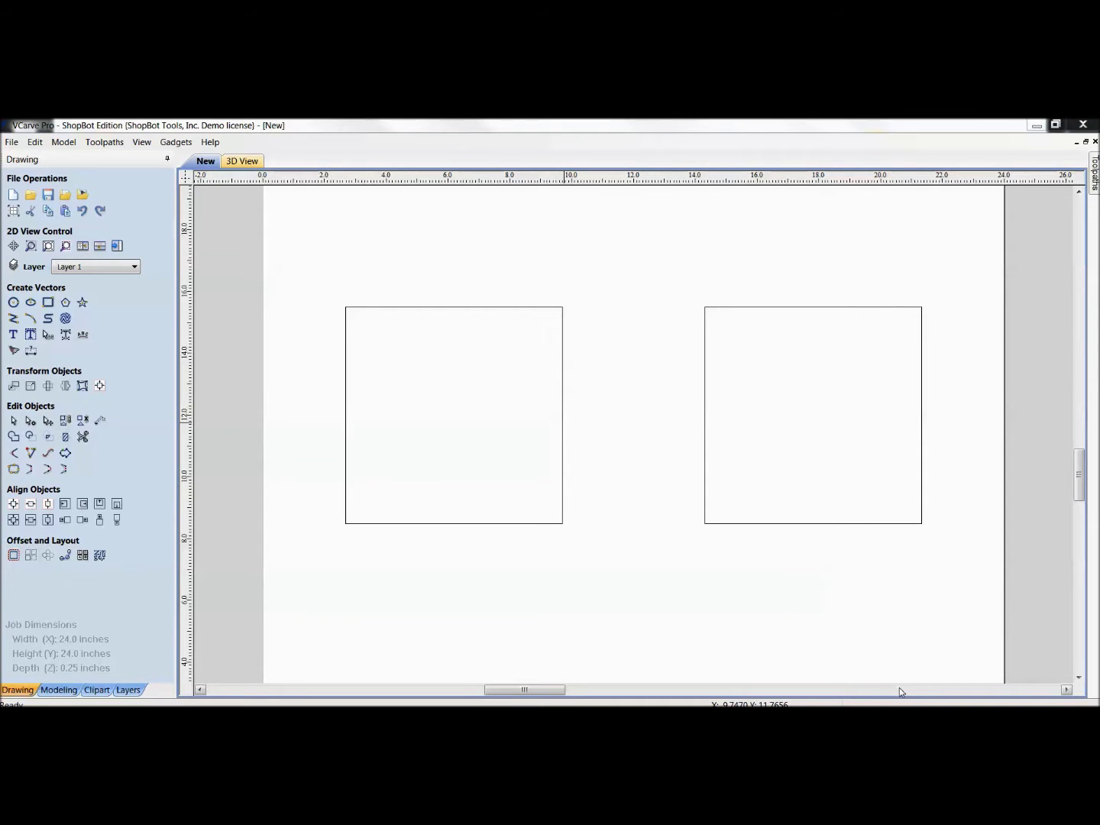
# Rotate the left square freehand about its centre, undo the rotation and deselect the square.
pyautogui.click(485, 308)
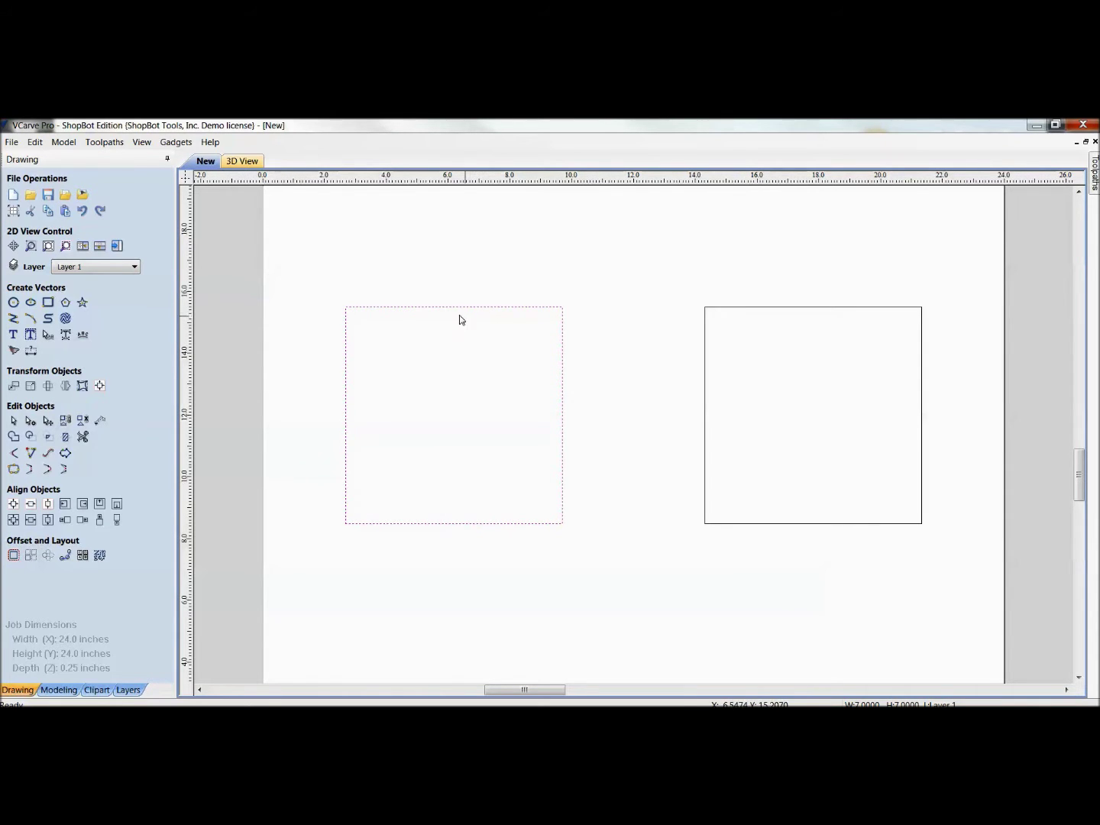
pyautogui.click(387, 309)
pyautogui.moveTo(337, 298); pyautogui.dragTo(298, 451)
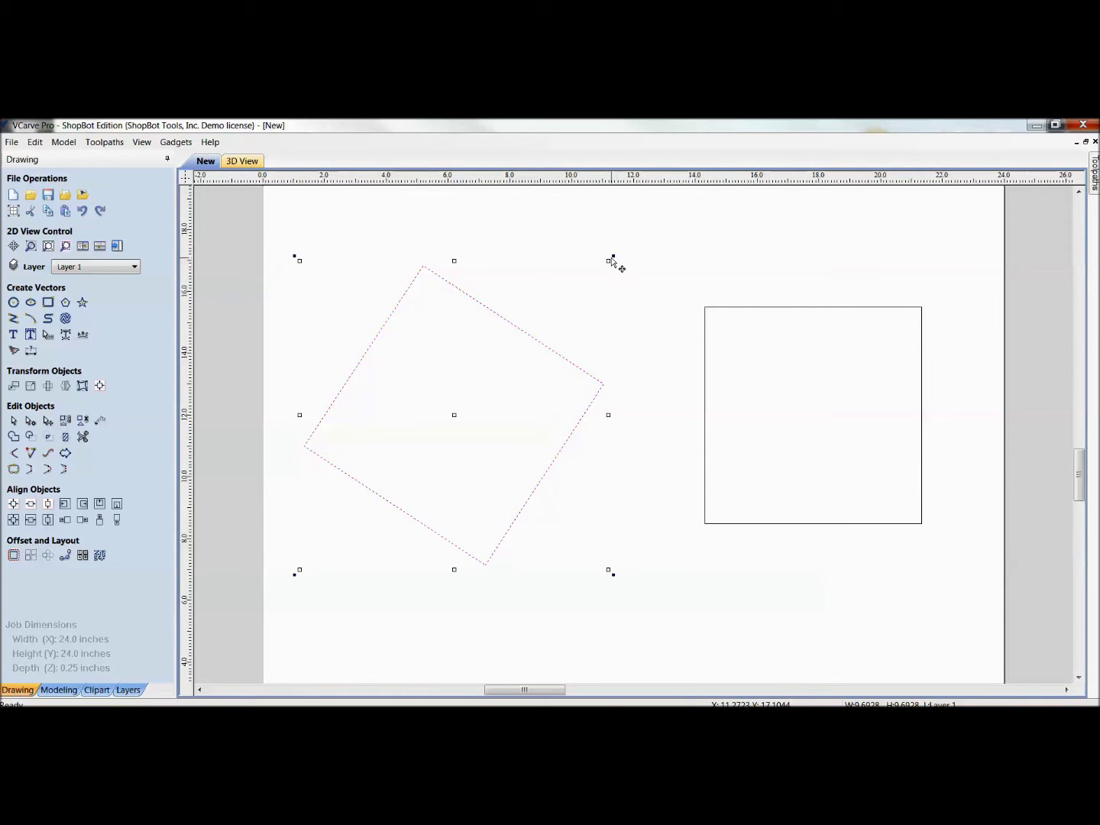
pyautogui.hotkey('ctrl', 'z')
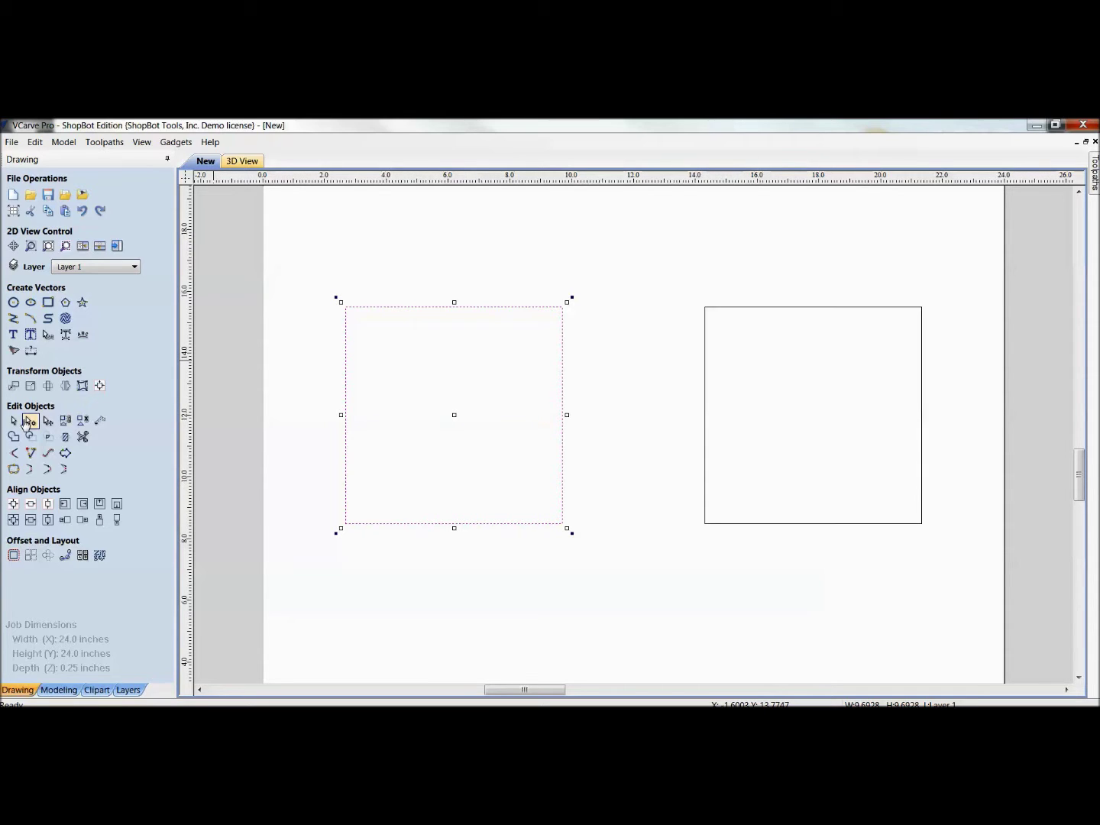
pyautogui.click(533, 298)
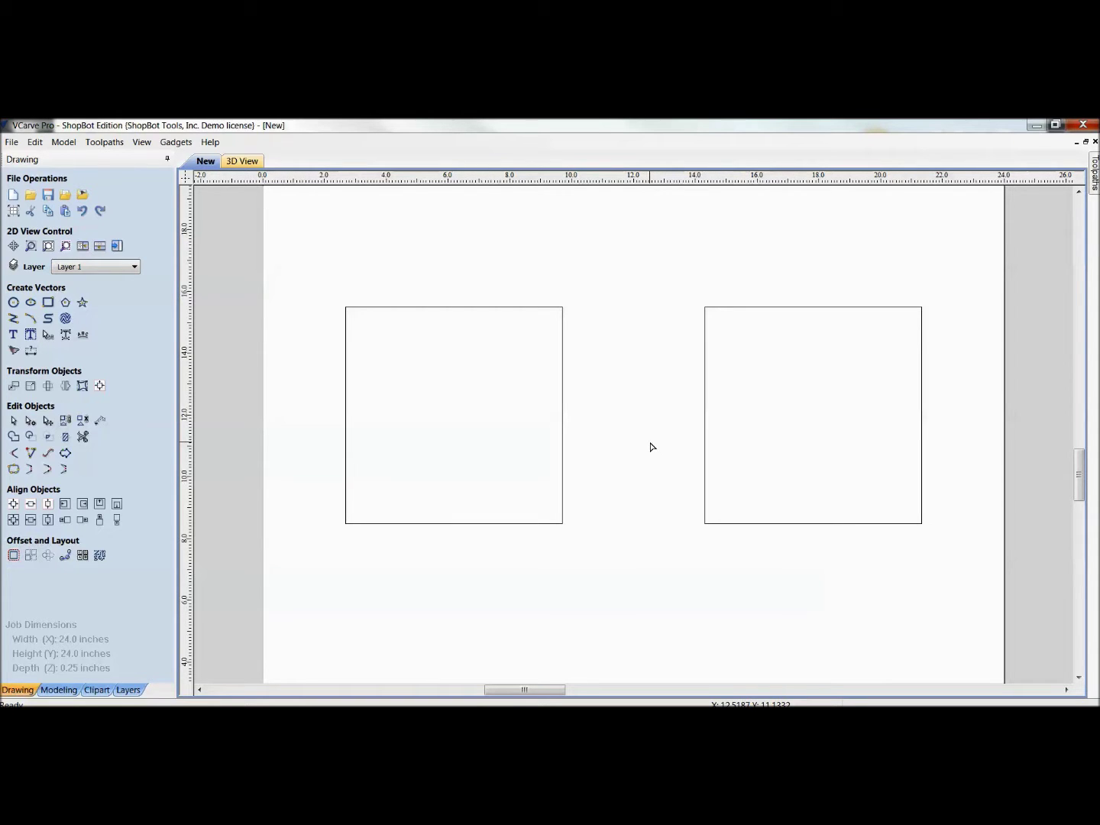
# In node editing, delete the left square's upper-right corner point and undo the deletion.
pyautogui.click(561, 431)
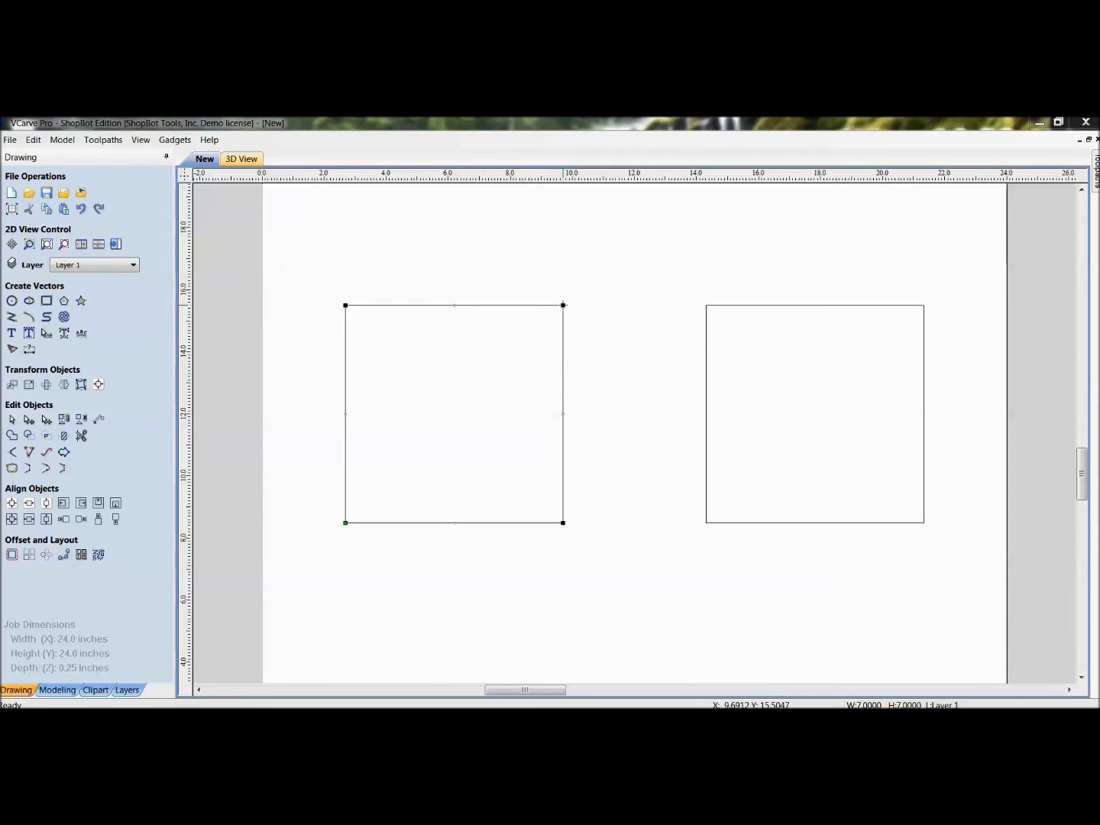
pyautogui.rightClick(563, 305)
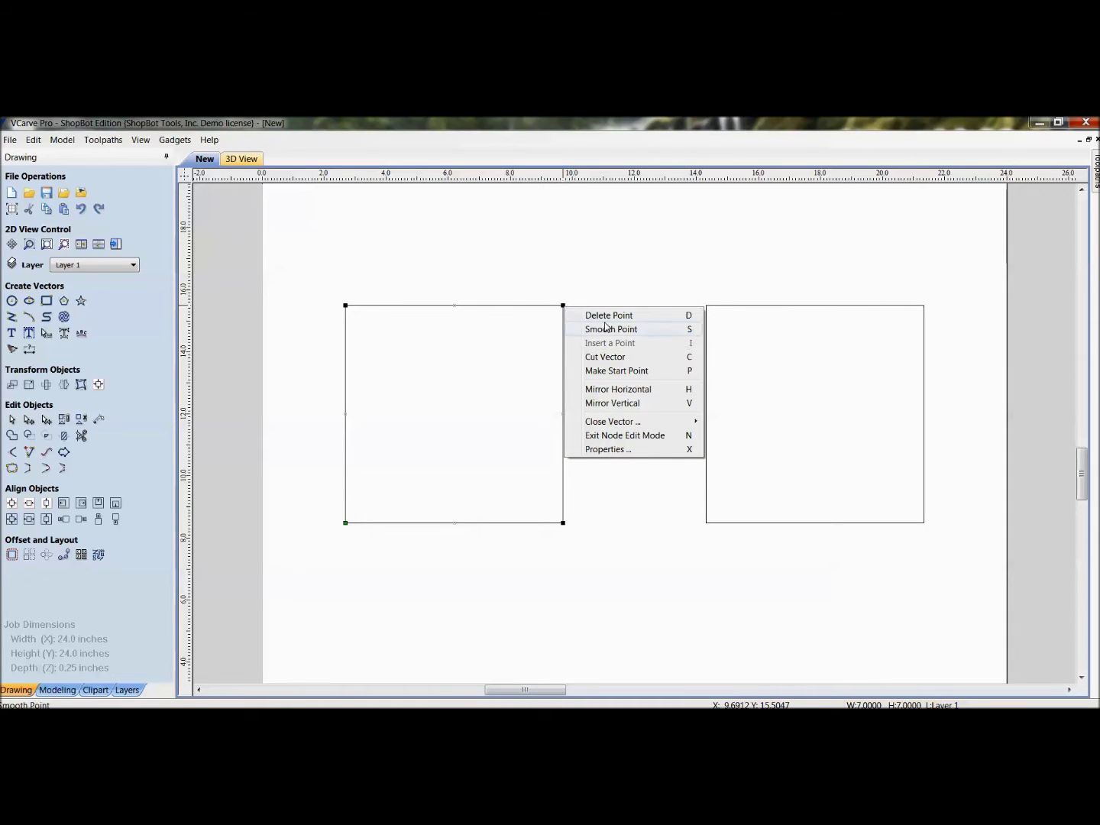
pyautogui.click(628, 285)
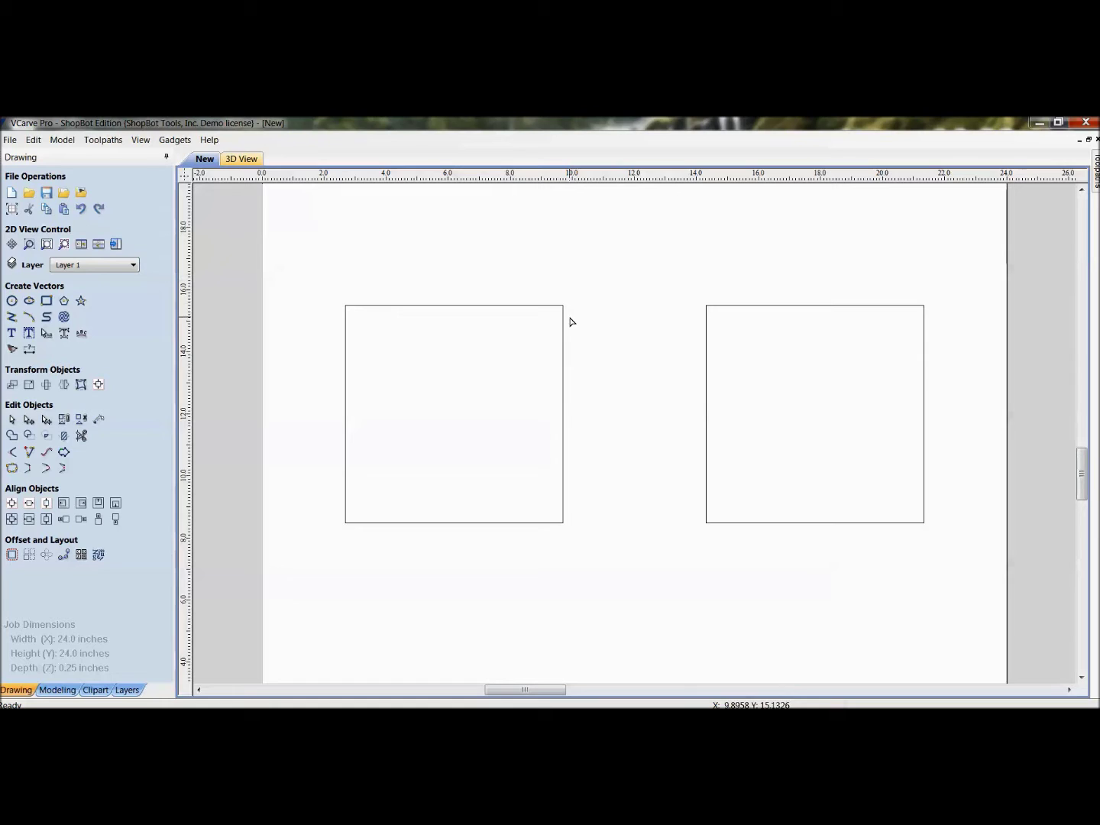
pyautogui.click(565, 327)
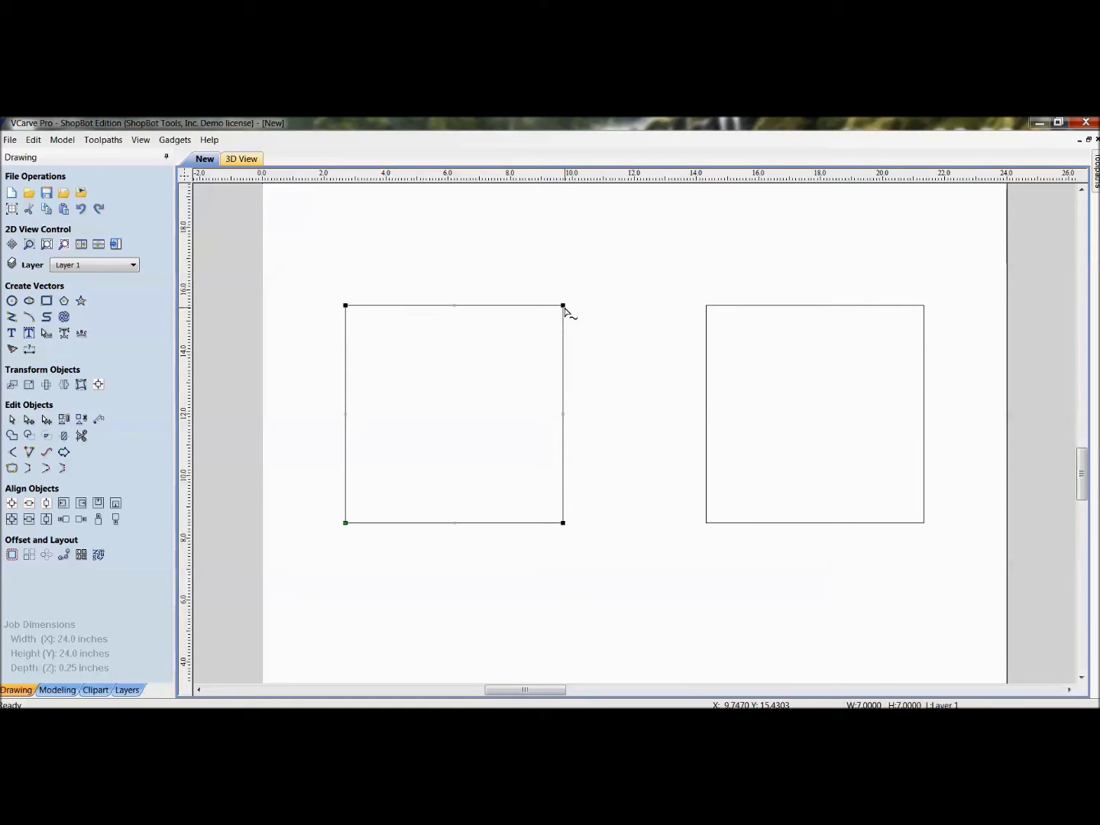
pyautogui.press('d')
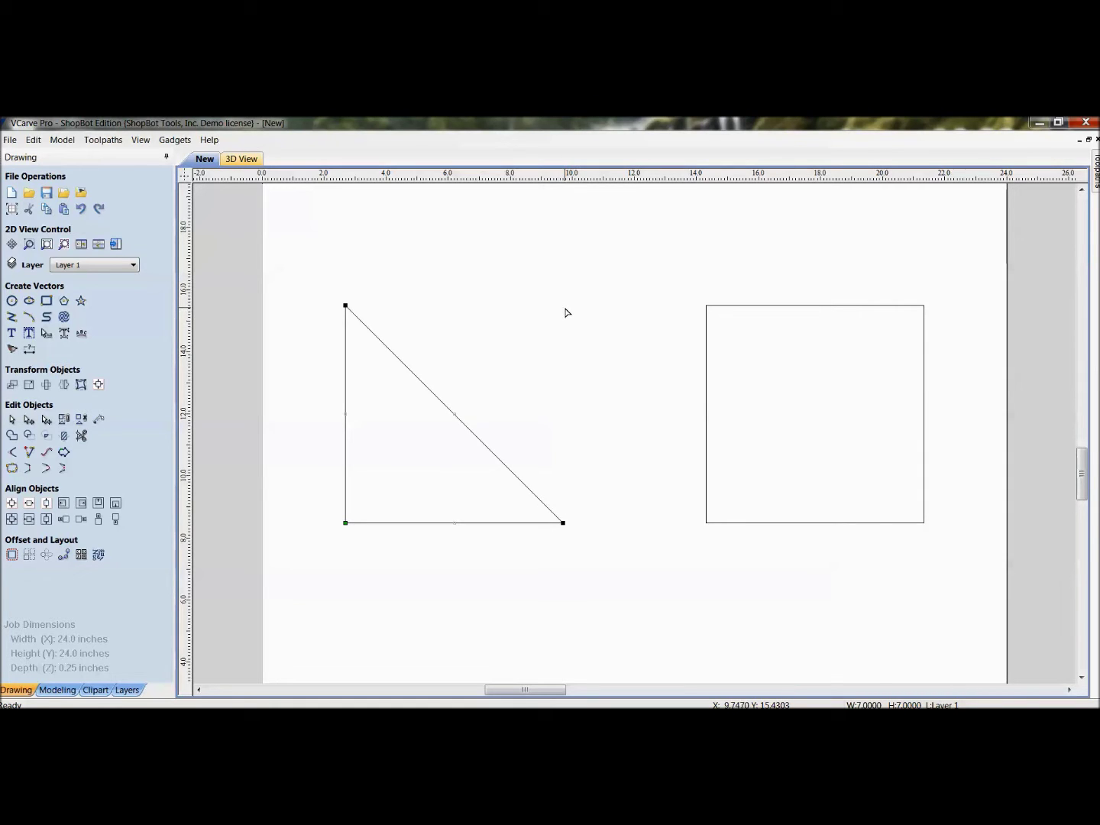
pyautogui.hotkey('ctrl', 'z')
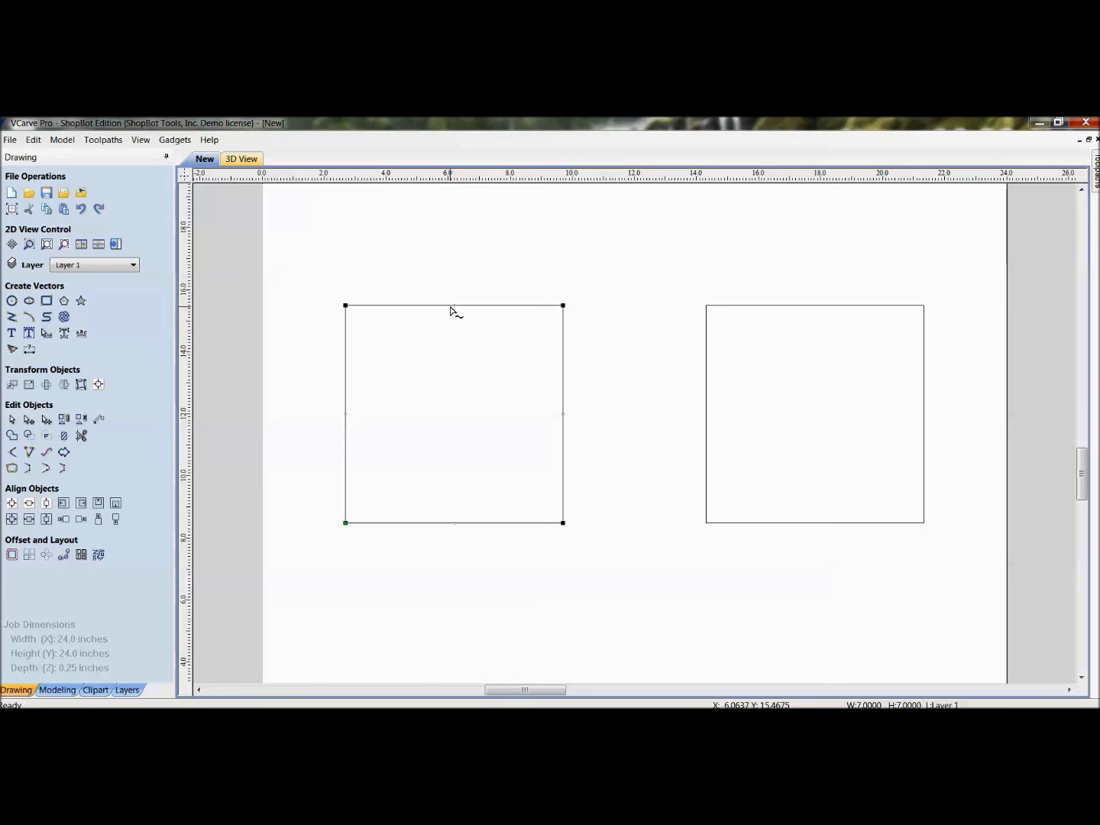
# Convert the left square's top span to a Bezier and shape it into an S-curve, with its left handle raised and right handle lowered.
pyautogui.rightClick(507, 311)
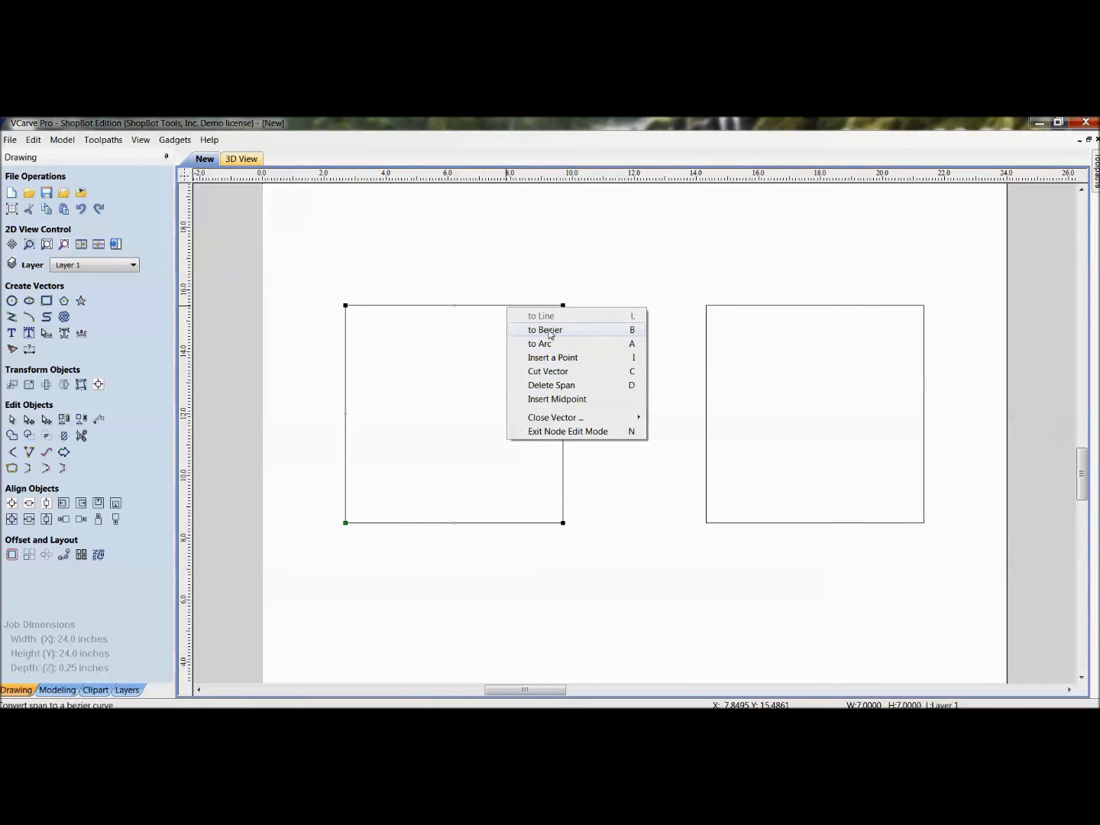
pyautogui.click(549, 330)
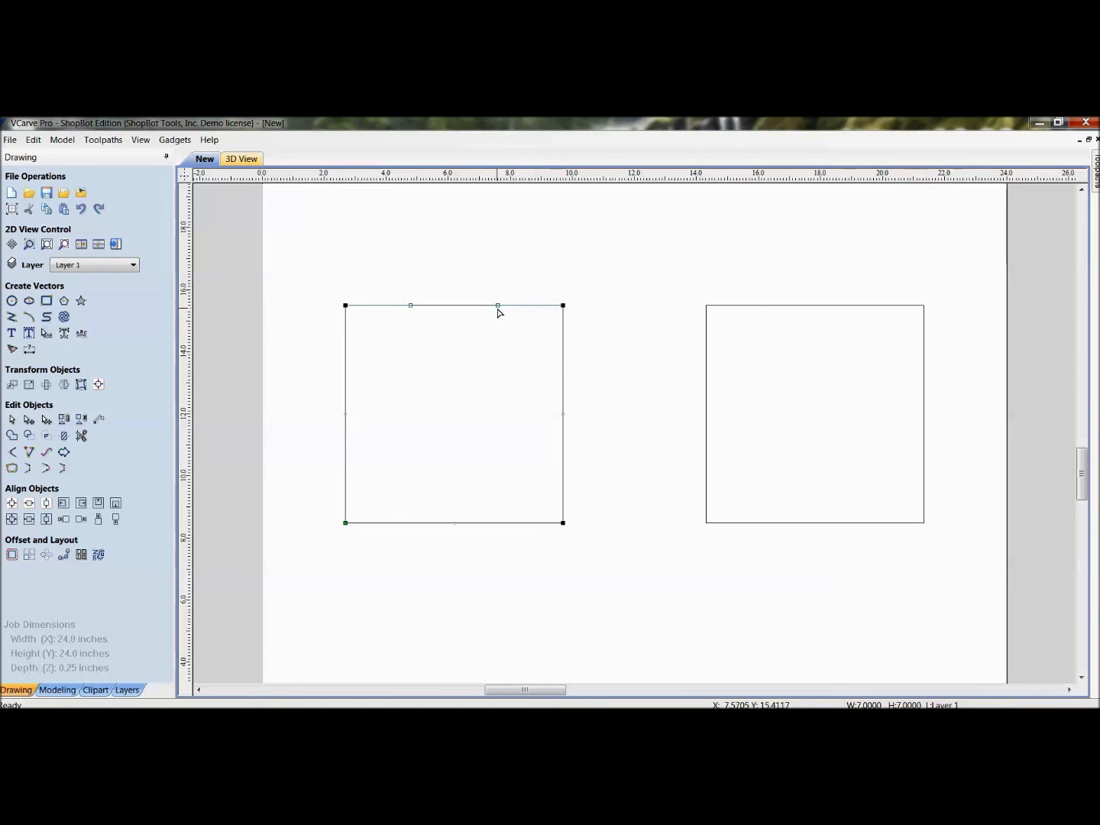
pyautogui.moveTo(497, 305); pyautogui.dragTo(499, 351)
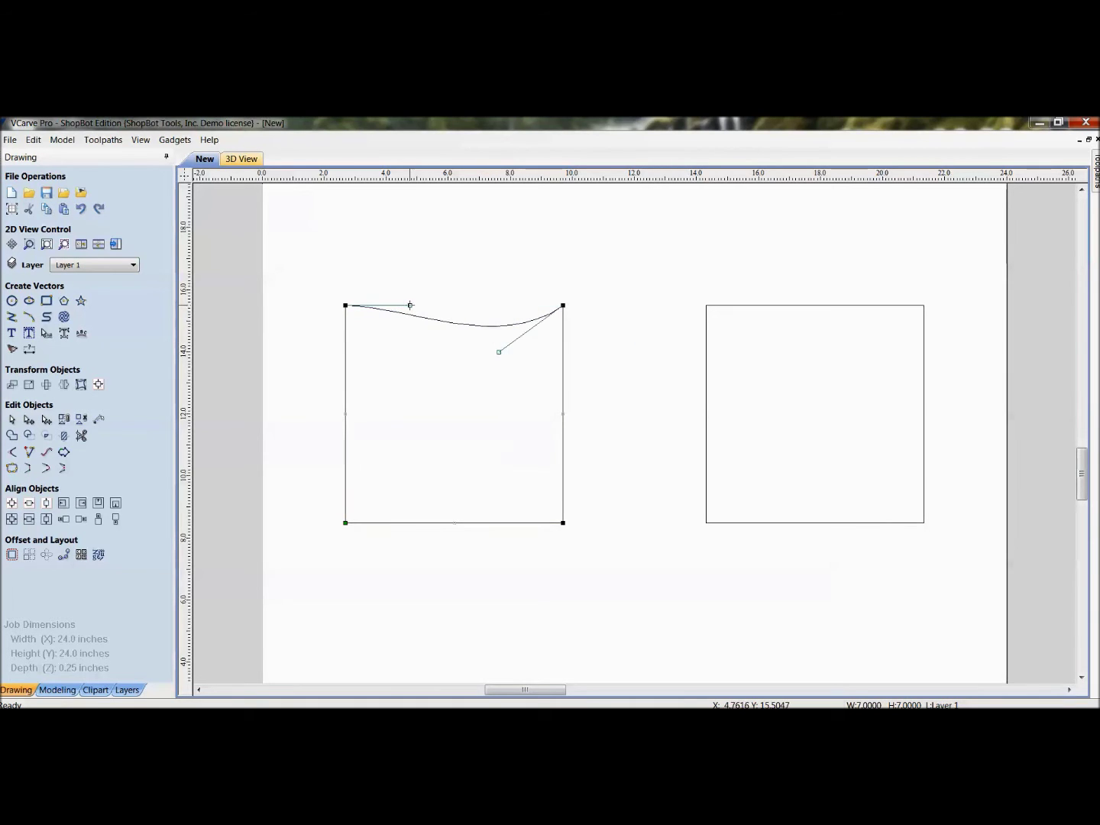
pyautogui.moveTo(411, 302); pyautogui.dragTo(413, 251)
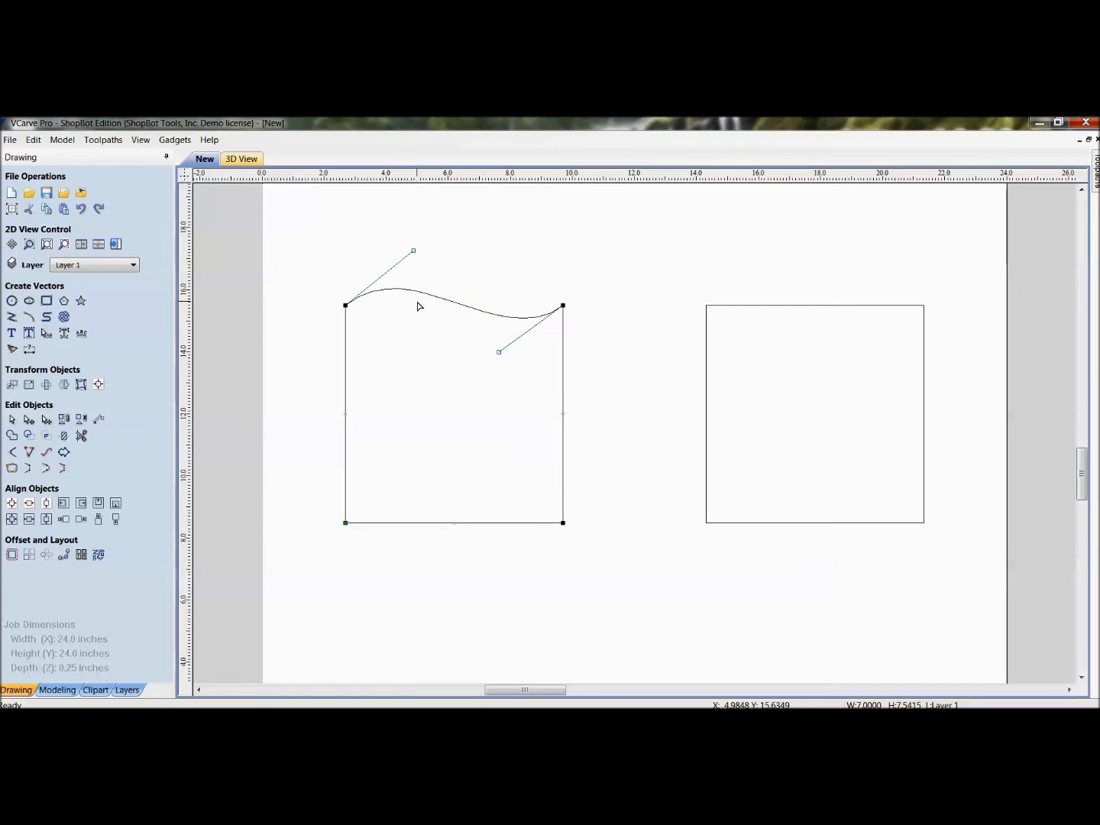
# Convert the left shape's bottom span to an arc and bow it inward, about 1 inch above the corner nodes.
pyautogui.rightClick(405, 525)
pyautogui.click(436, 560)
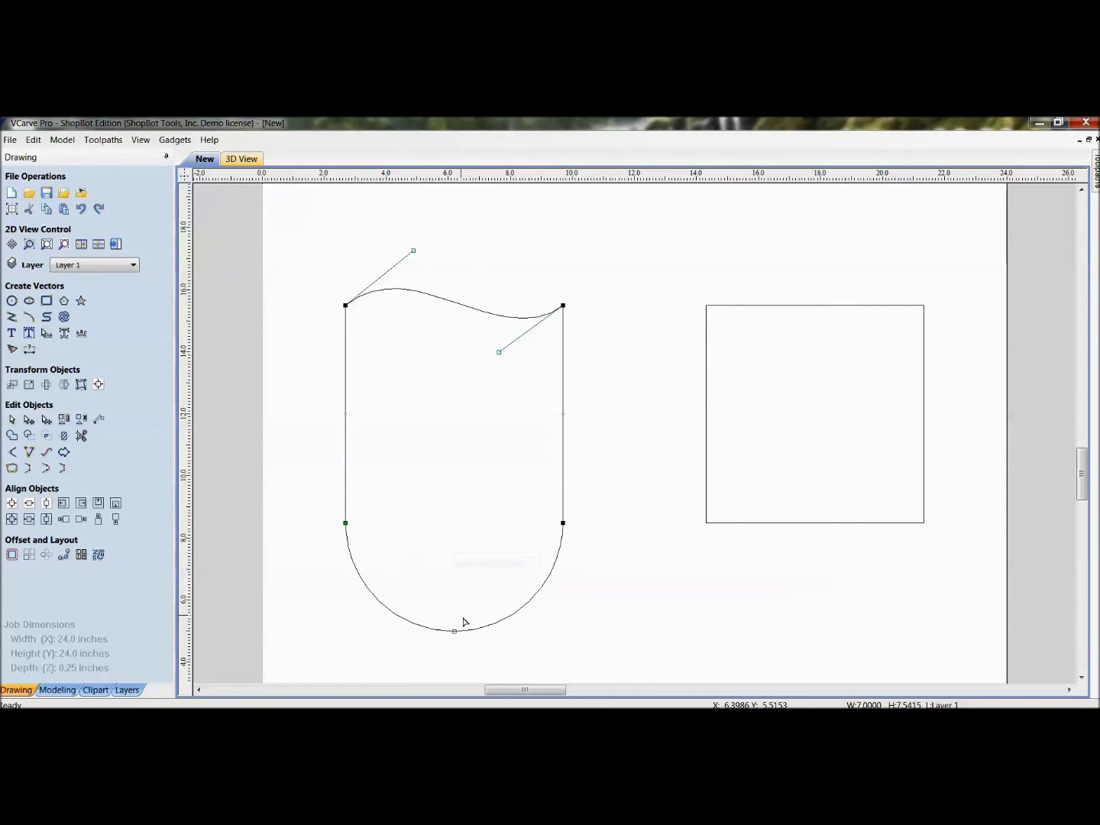
pyautogui.moveTo(454, 633); pyautogui.dragTo(458, 490)
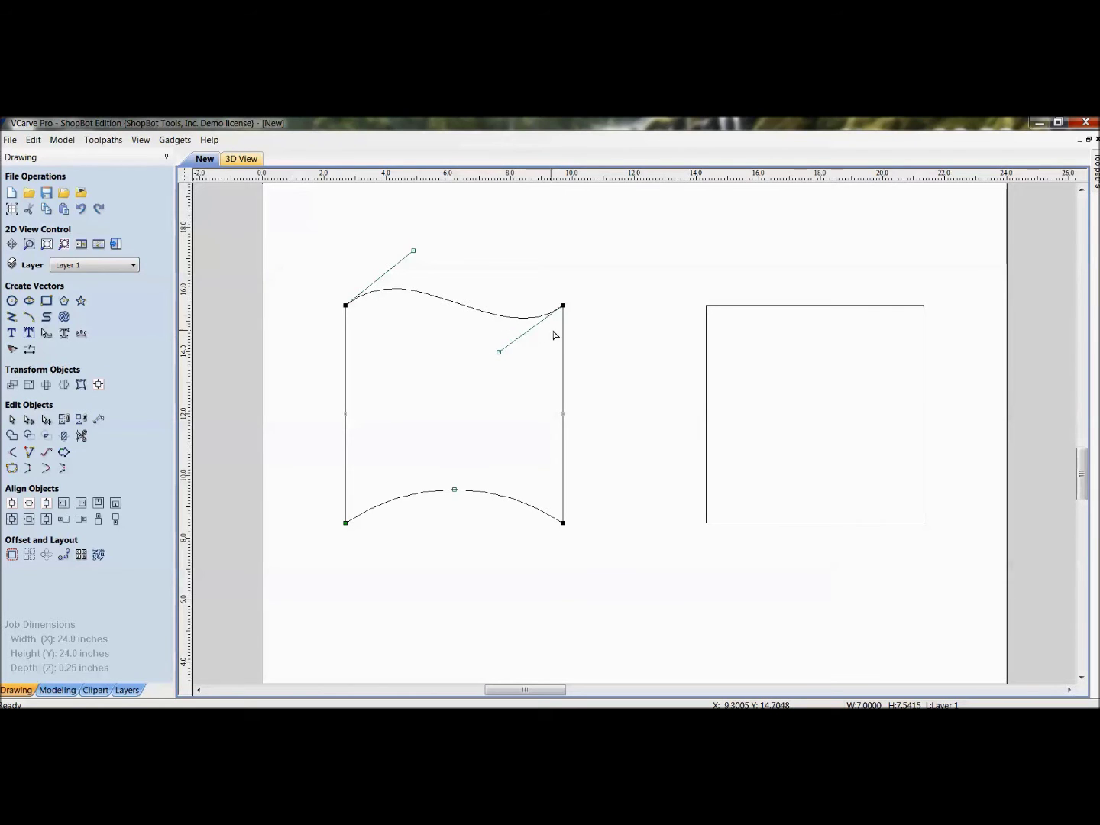
# Enable Snap to Grid in the snap settings.
pyautogui.click(33, 140)
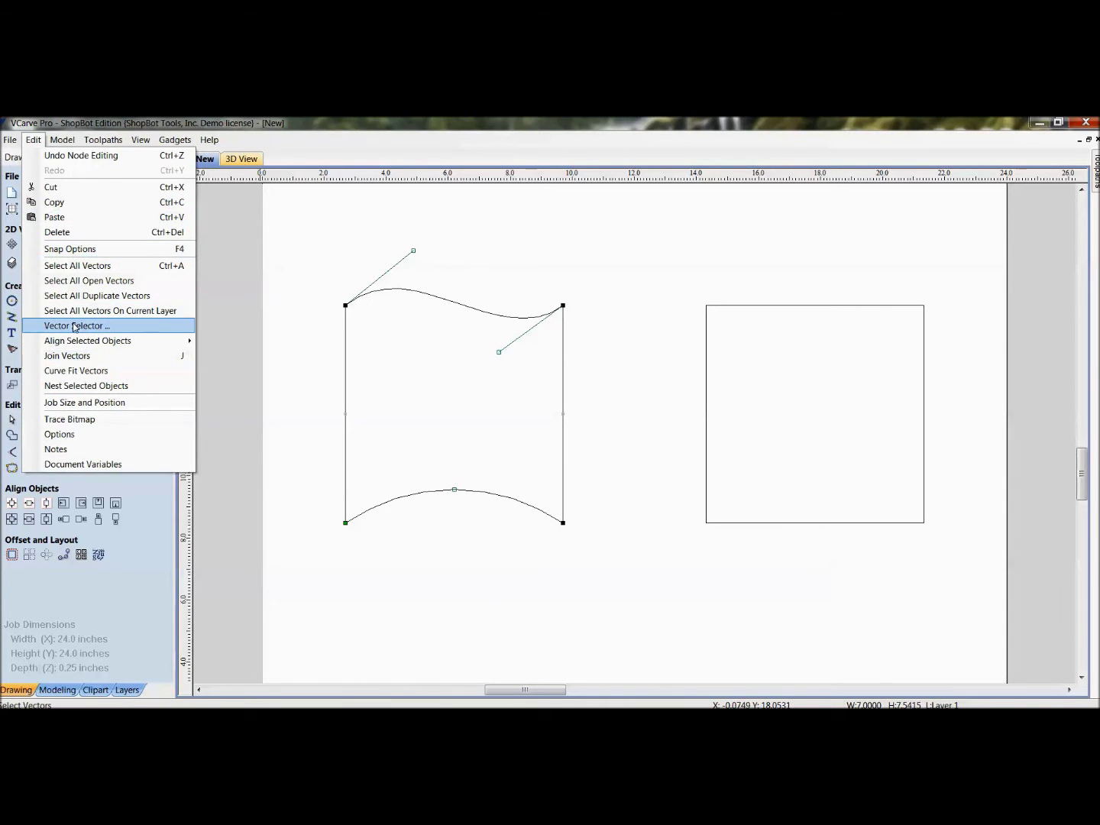
pyautogui.click(76, 249)
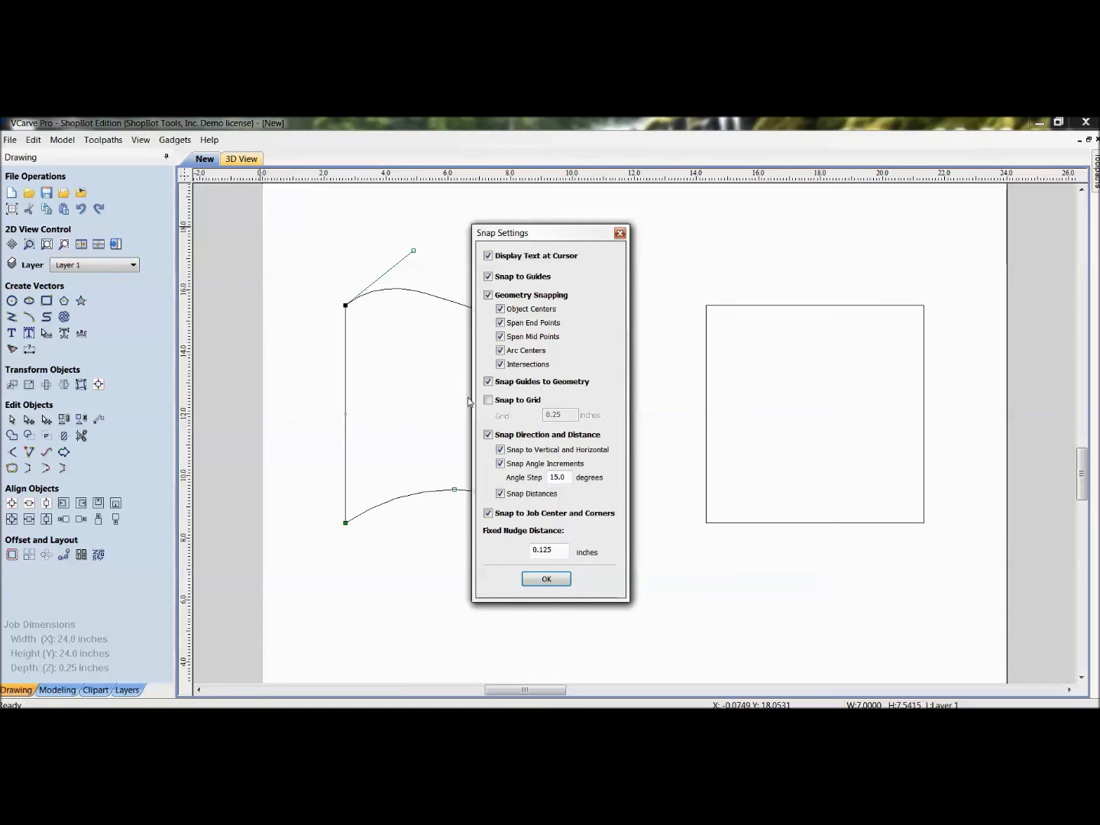
pyautogui.click(488, 400)
pyautogui.click(546, 579)
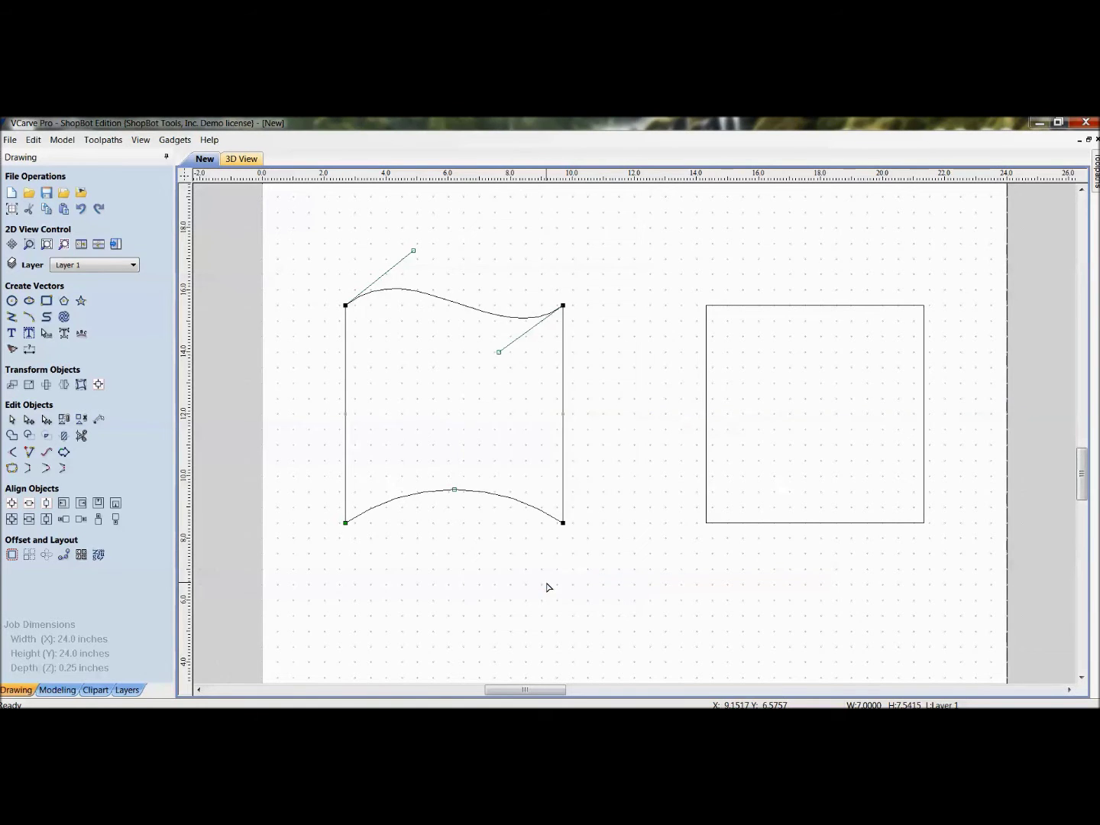
# Move the left shape's lower-right node to about X 10, Y 9, and lower the top curve's right Bezier handle to about Y 12.
pyautogui.scroll(2, 523, 467)
pyautogui.scroll(1, 398, 536)
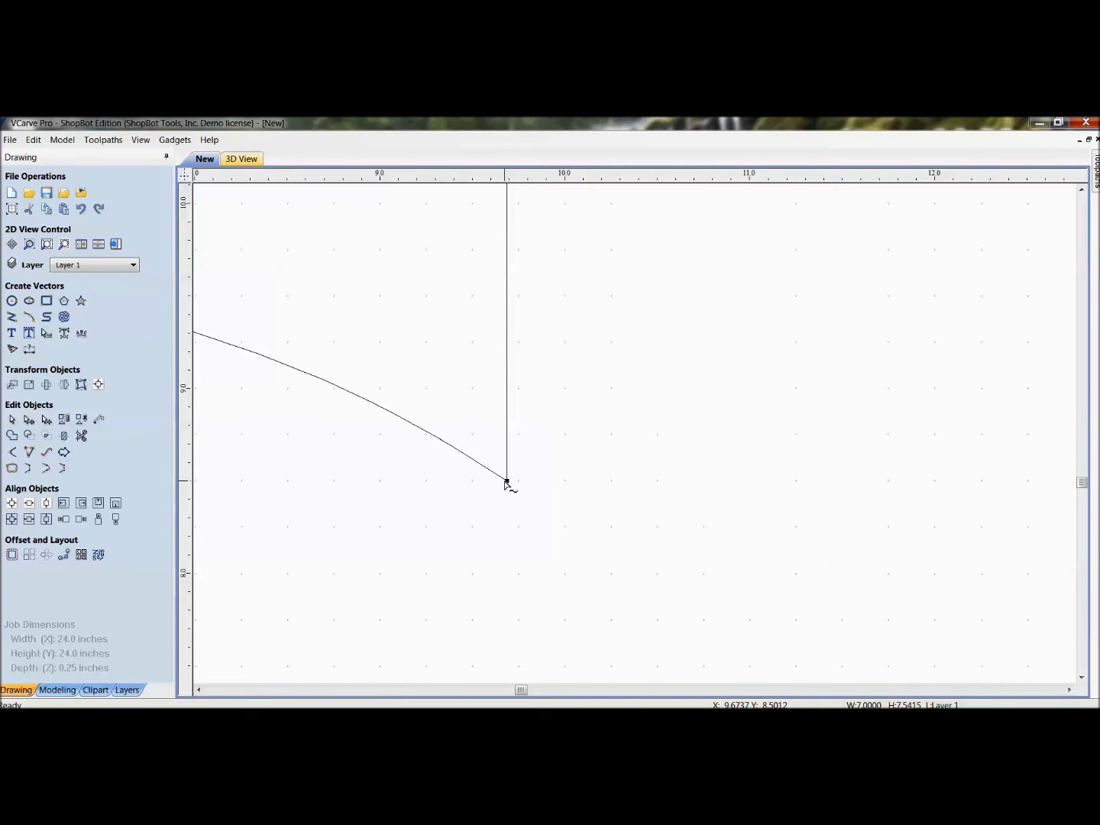
pyautogui.moveTo(505, 483); pyautogui.dragTo(565, 392)
pyautogui.scroll(-4, 525, 410)
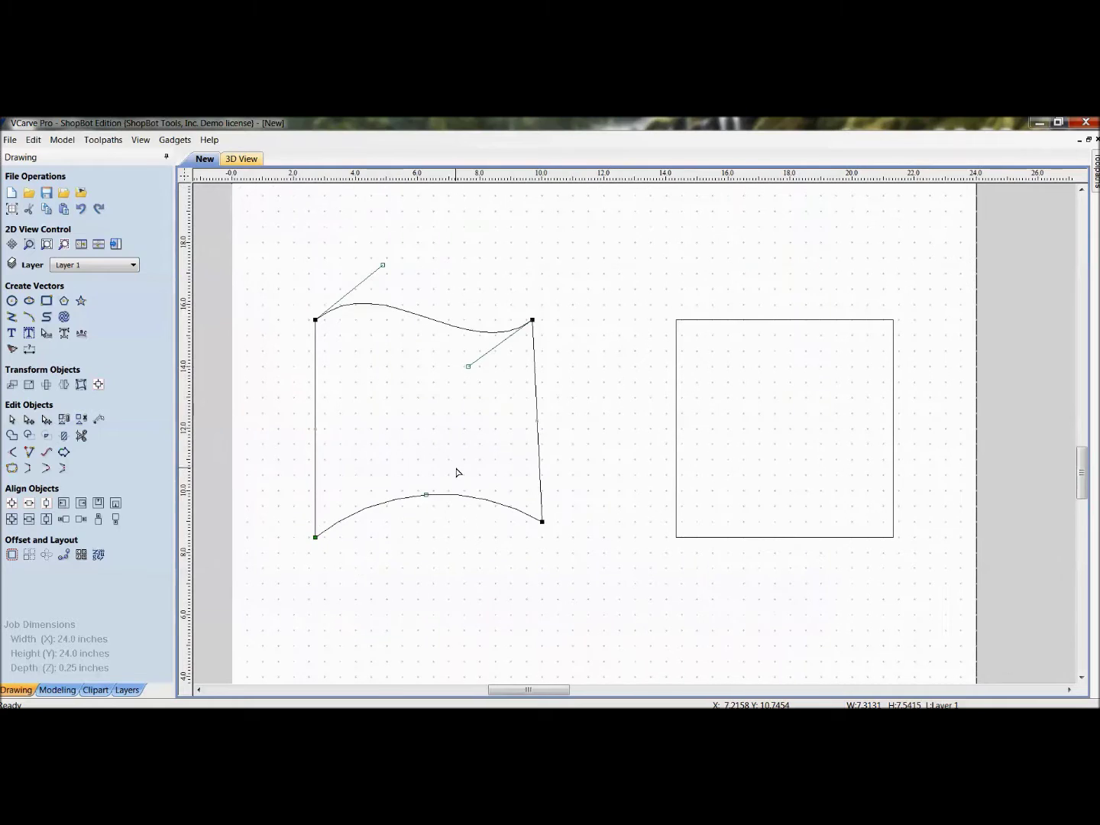
pyautogui.moveTo(468, 367); pyautogui.dragTo(464, 428)
pyautogui.scroll(3, 549, 513)
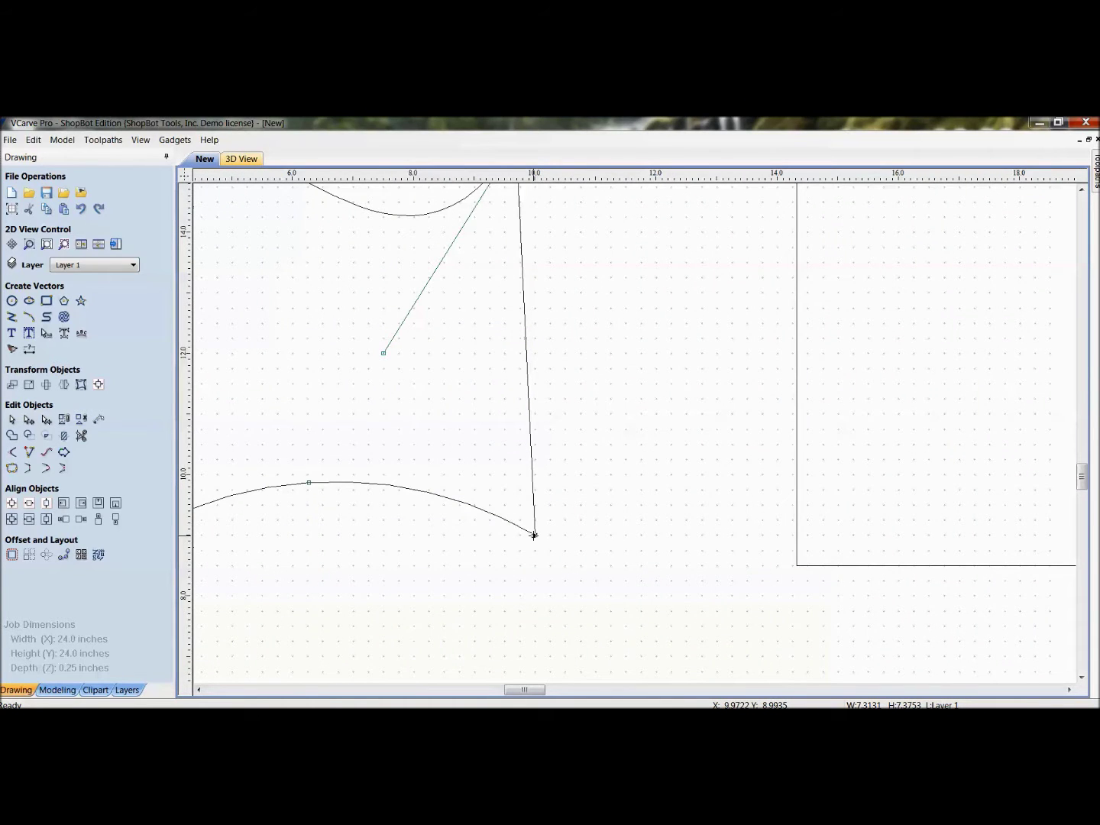
# Convert the right square's left span to an arc bulging outward by about 1.56 inches.
pyautogui.click(798, 346)
pyautogui.rightClick(798, 346)
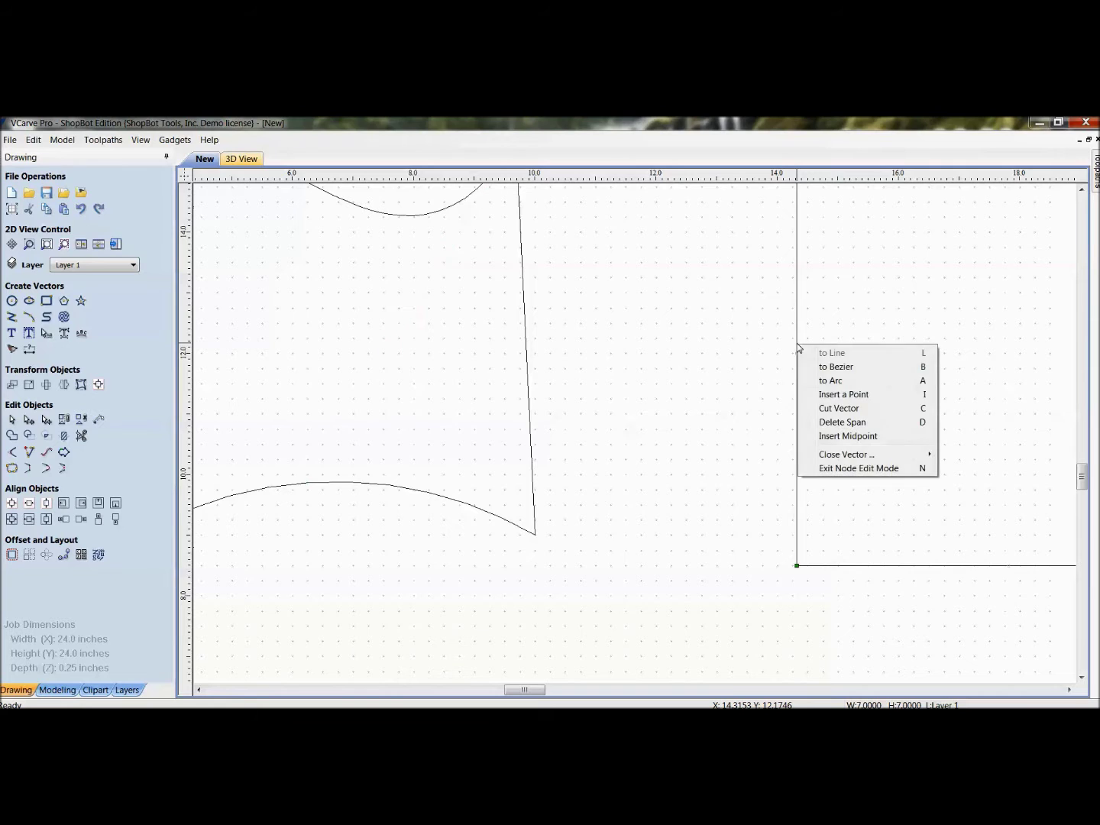
pyautogui.click(833, 380)
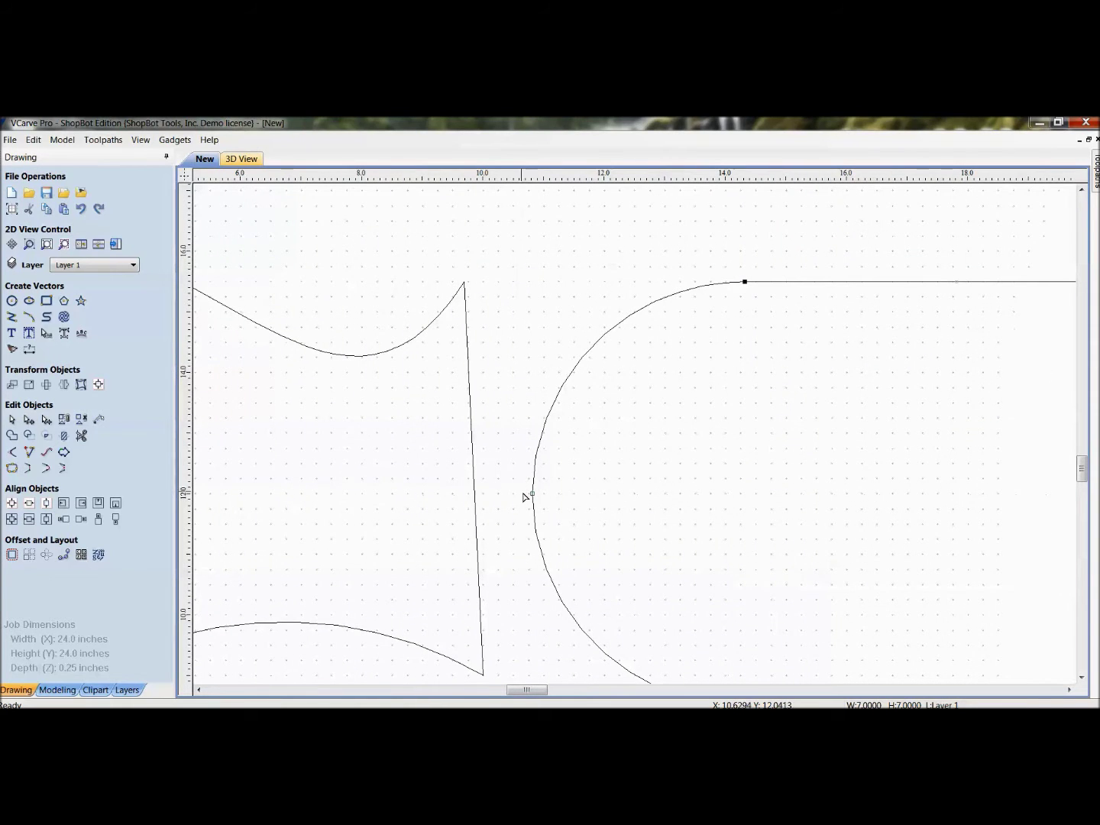
pyautogui.moveTo(532, 493); pyautogui.dragTo(660, 496)
pyautogui.moveTo(648, 495); pyautogui.dragTo(651, 491)
pyautogui.scroll(-4, 533, 430)
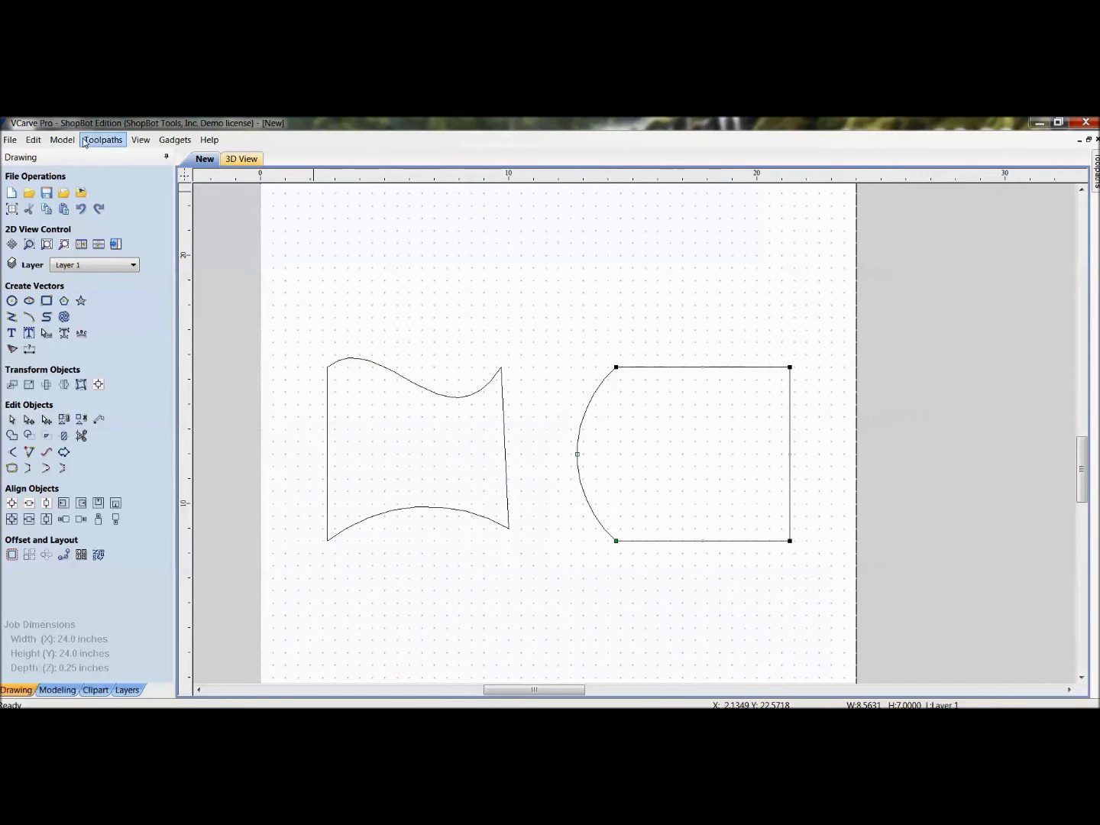
# Disable Snap to Grid in the snap settings and deselect the right shape.
pyautogui.click(33, 140)
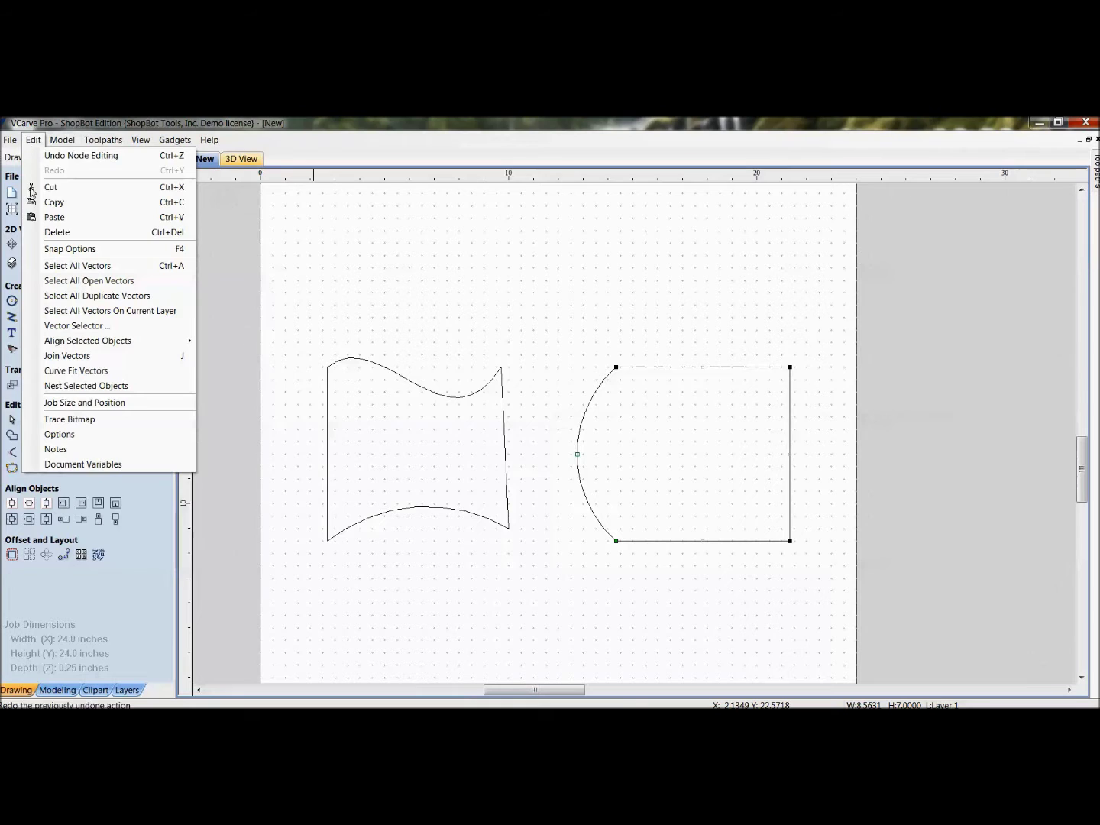
pyautogui.click(169, 253)
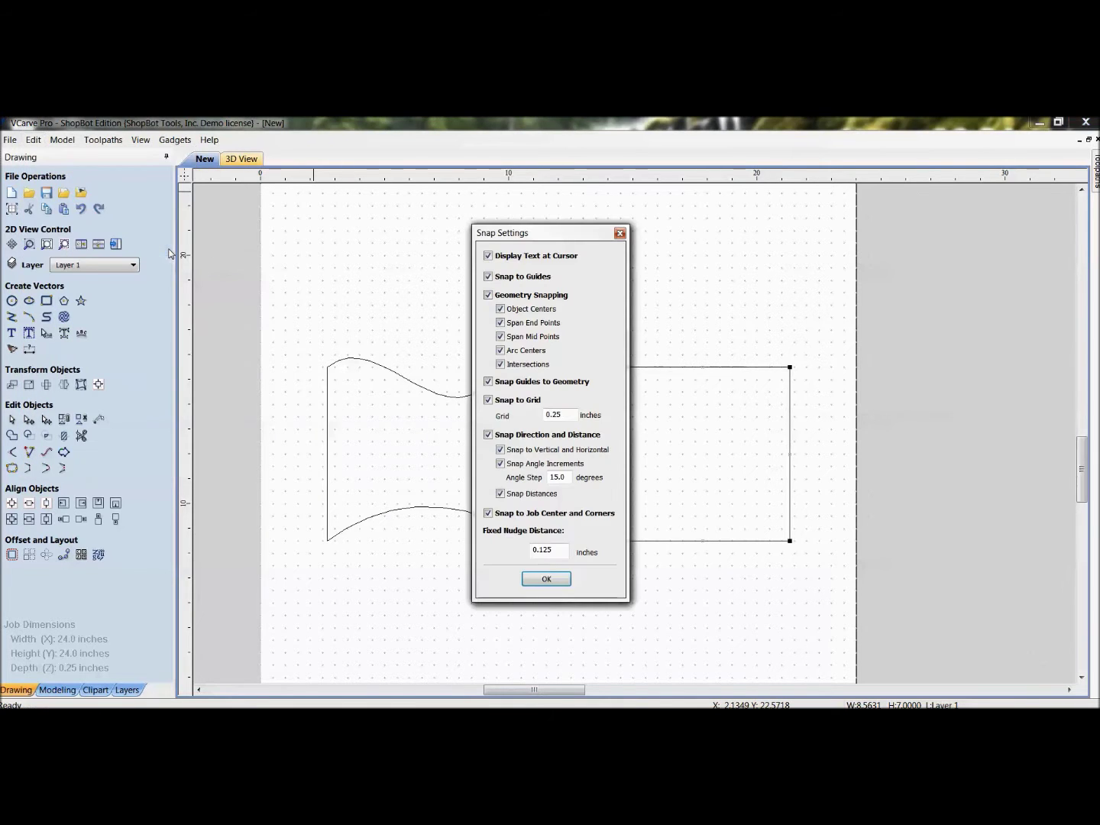
pyautogui.click(488, 401)
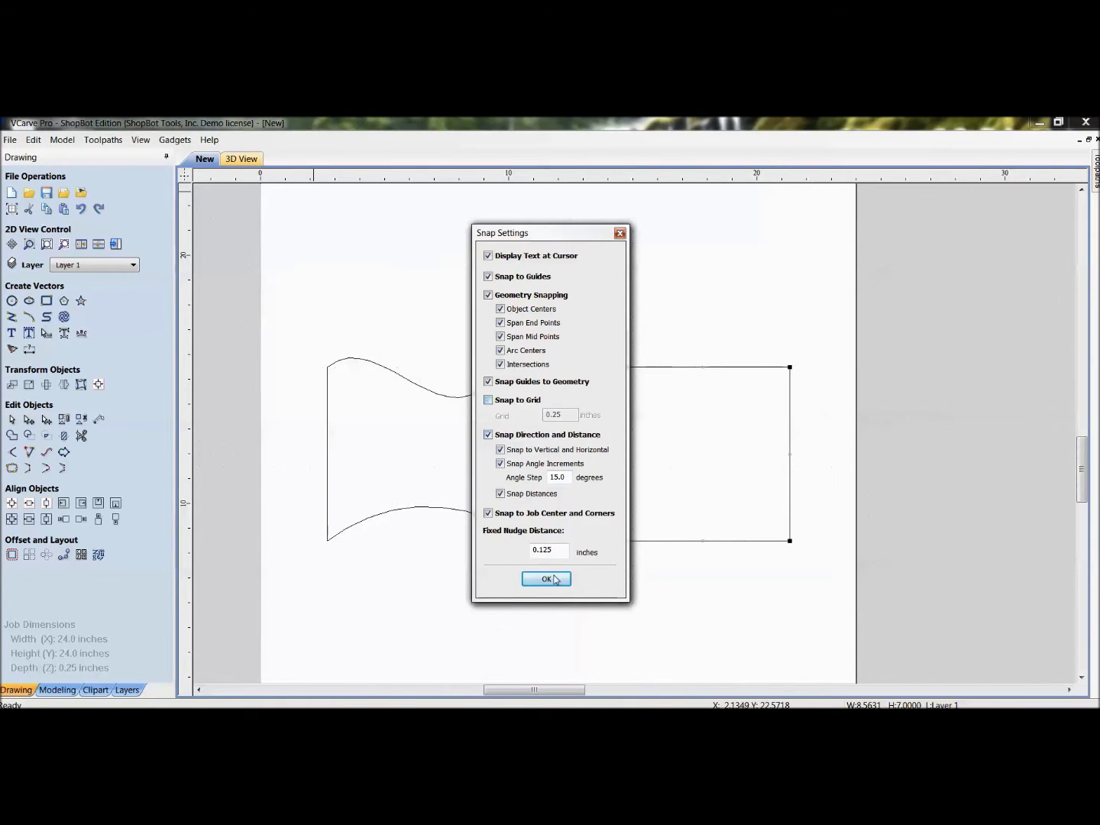
pyautogui.click(545, 579)
pyautogui.click(655, 460)
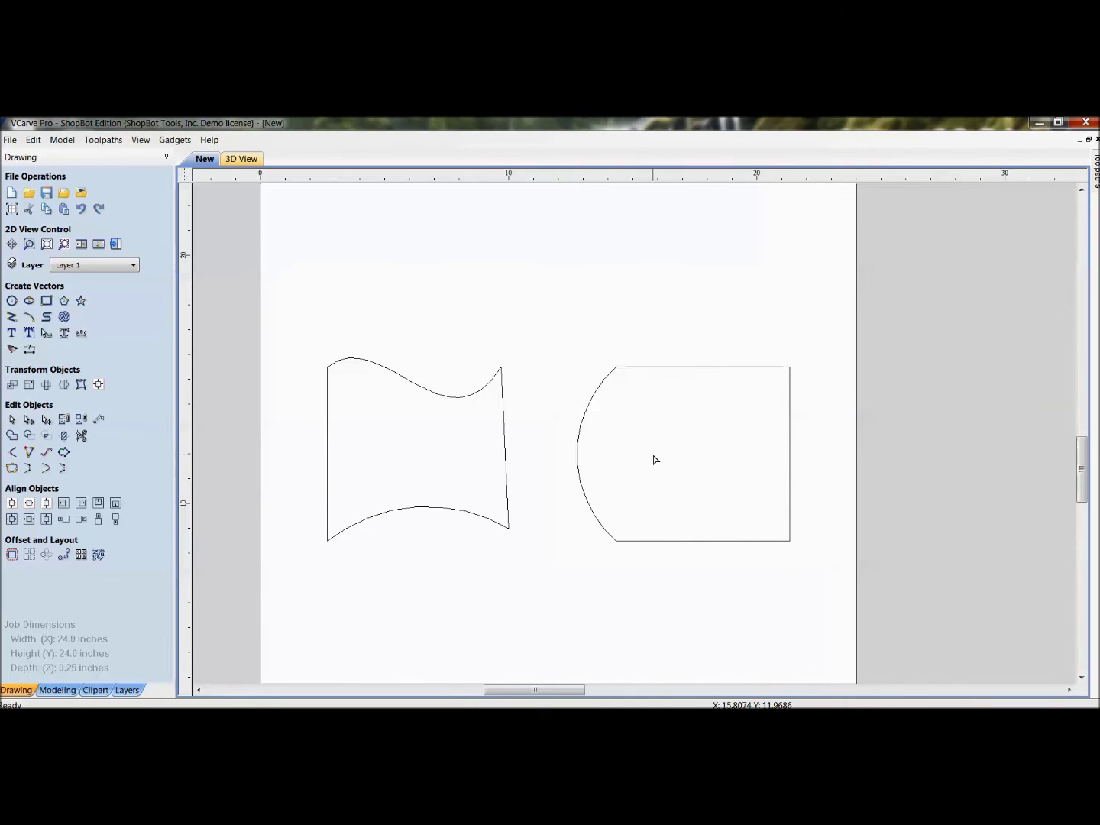
# Delete the top span of the right shape in node editing, and deselect the shape.
pyautogui.click(651, 369)
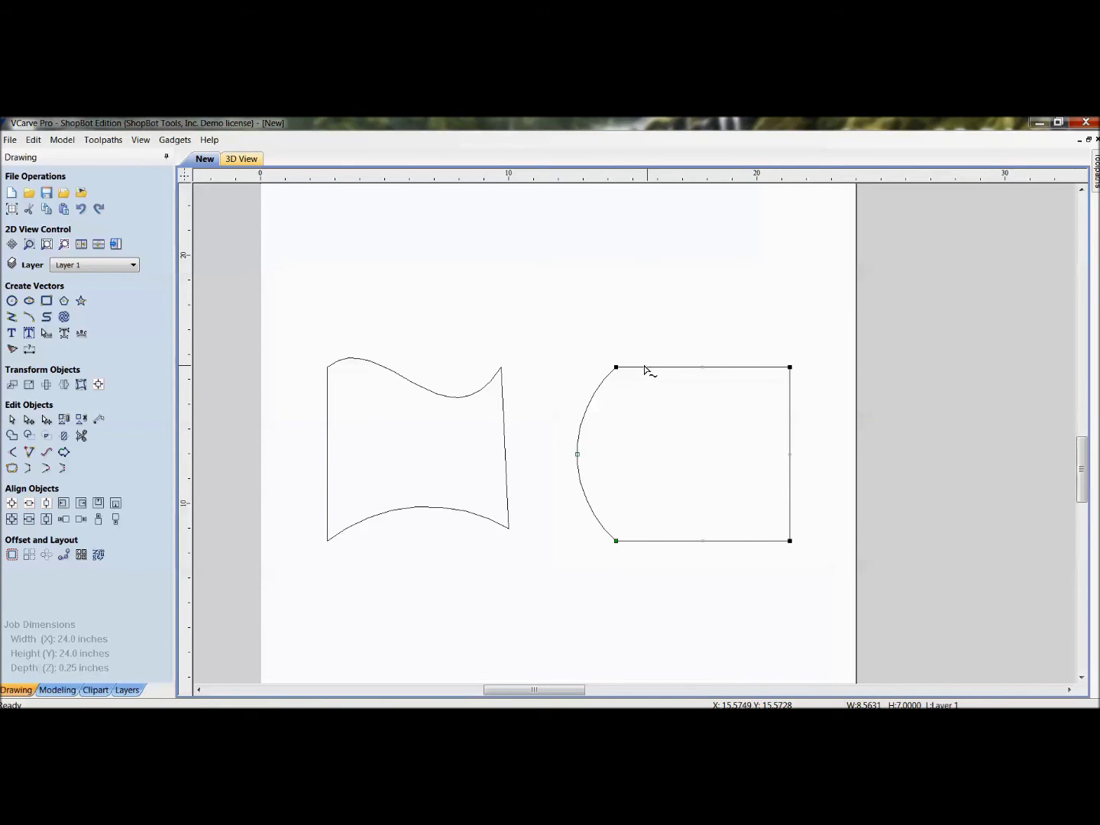
pyautogui.rightClick(618, 370)
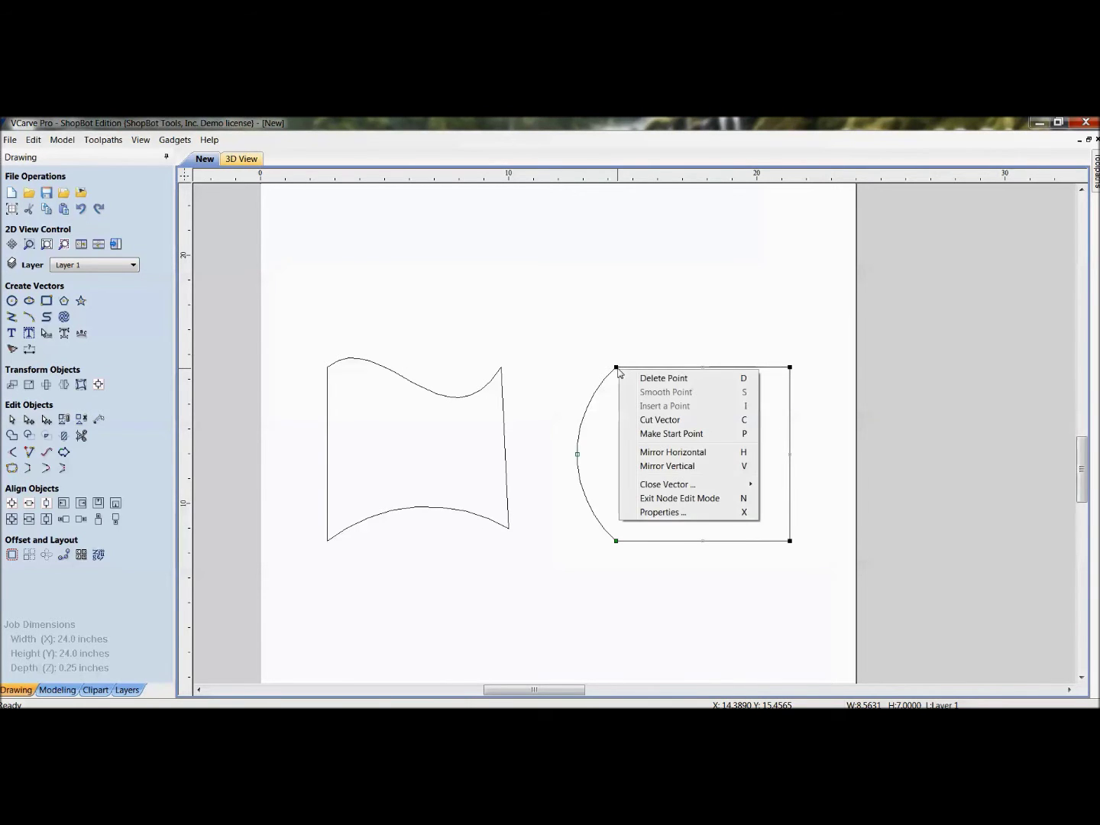
pyautogui.click(752, 363)
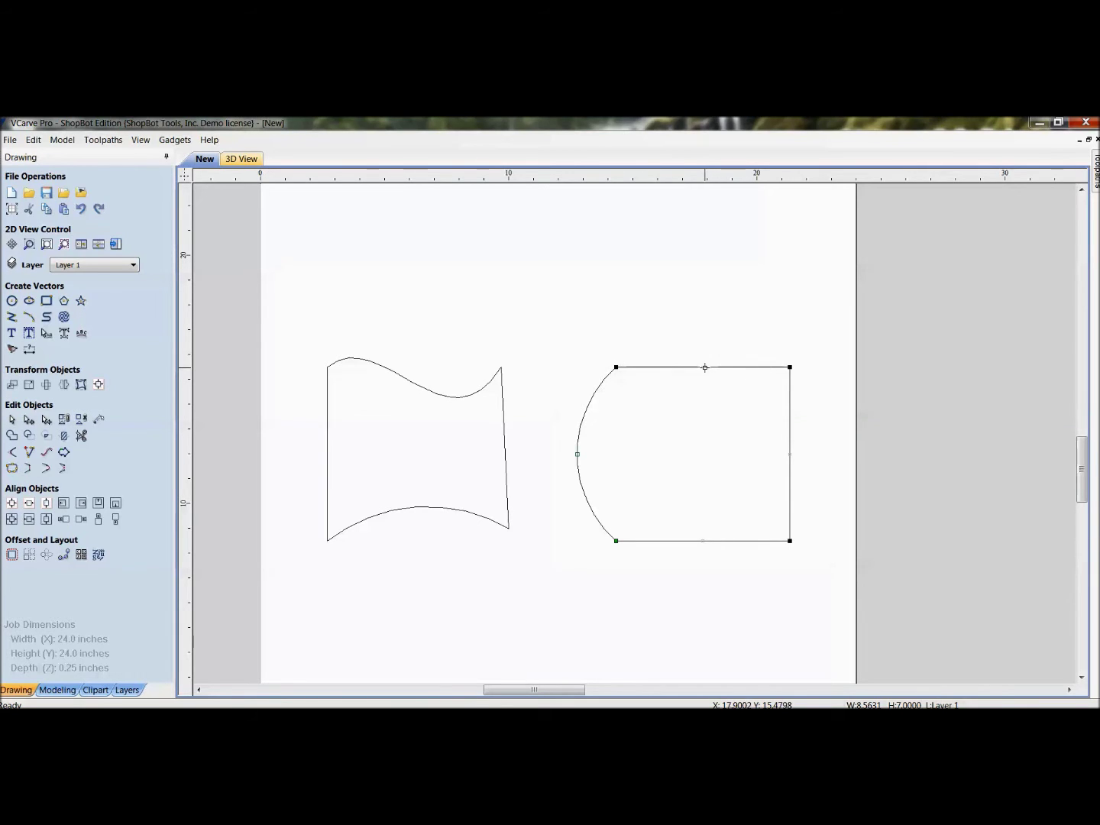
pyautogui.rightClick(760, 369)
pyautogui.click(784, 445)
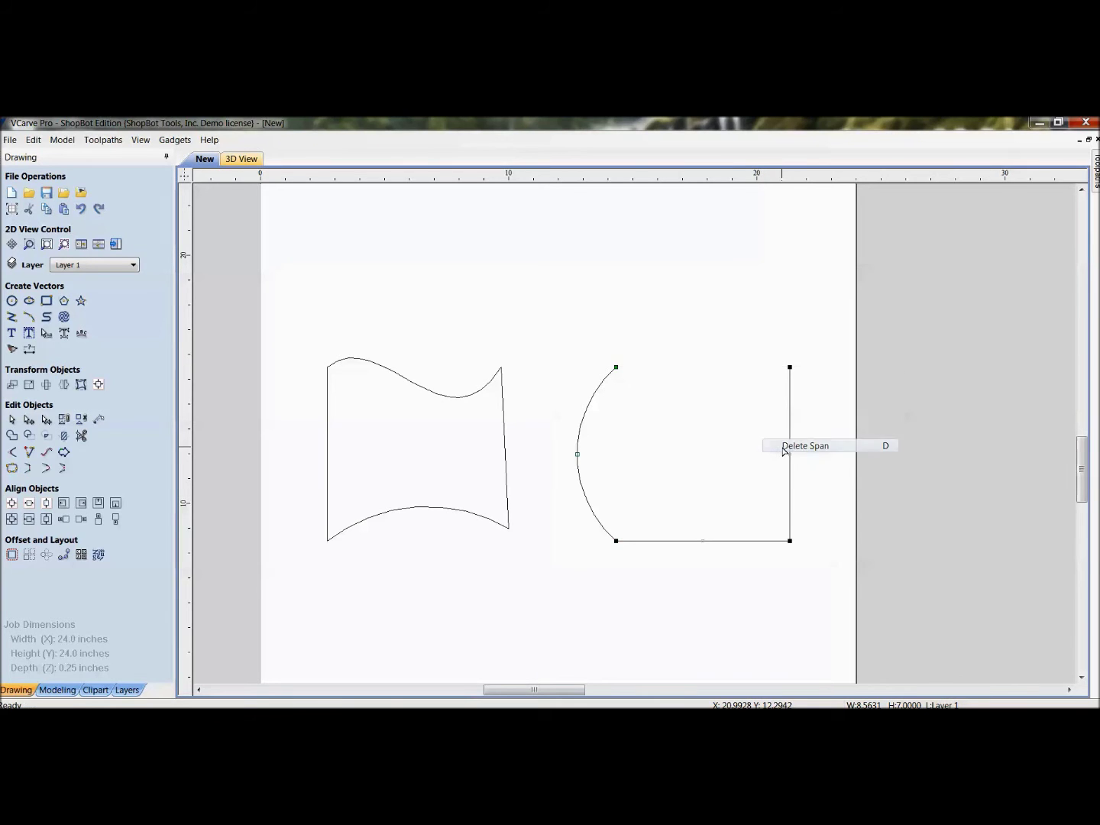
pyautogui.rightClick(760, 546)
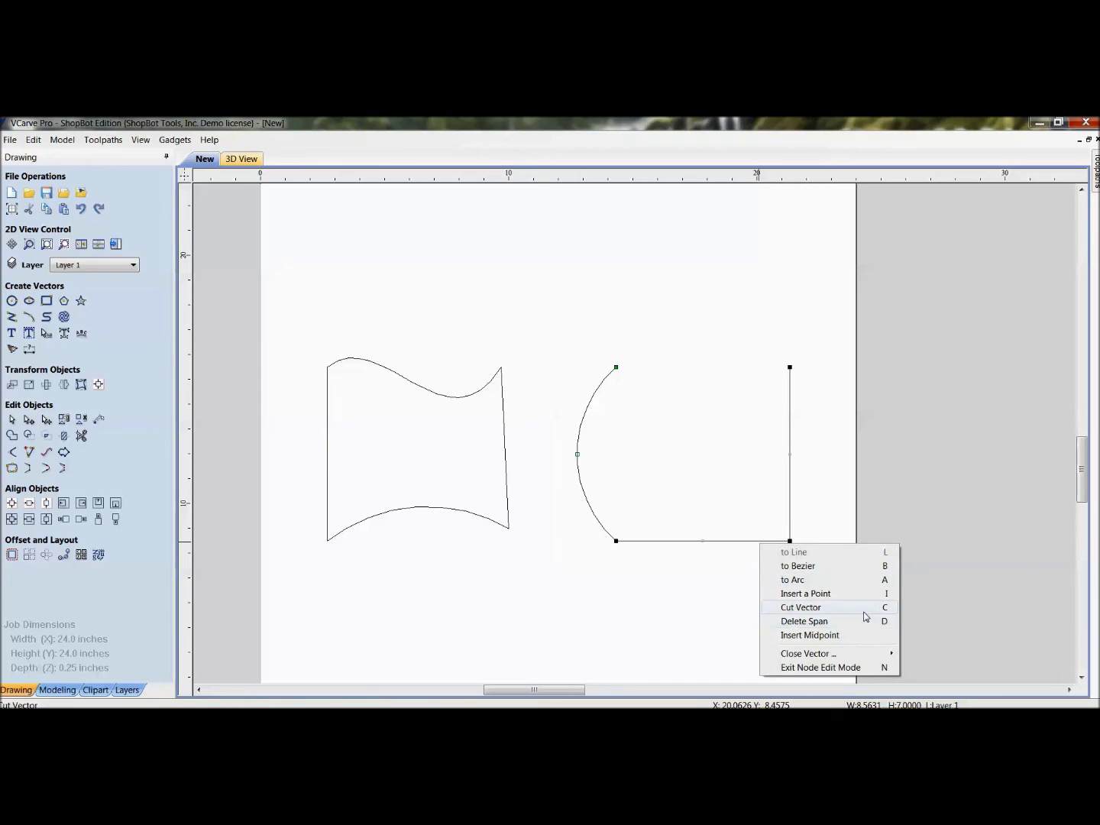
pyautogui.click(761, 489)
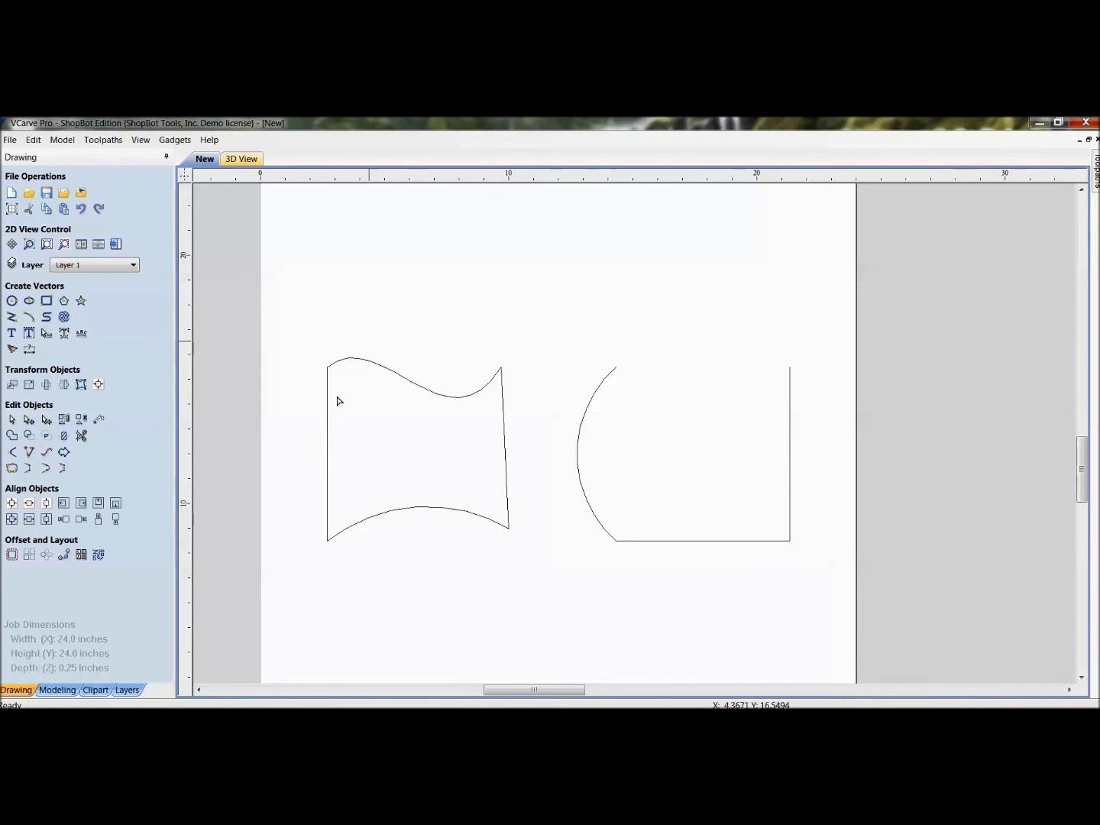
# Undo the recent node and span edits on both shapes, and convert the left shape's top span to a line.
pyautogui.hotkey('ctrl', 'z')
pyautogui.hotkey('ctrl', 'z')
pyautogui.hotkey('ctrl', 'z')
pyautogui.hotkey('ctrl', 'z')
pyautogui.hotkey('ctrl', 'z')
pyautogui.hotkey('ctrl', 'z')
pyautogui.hotkey('ctrl', 'z')
pyautogui.hotkey('ctrl', 'z')
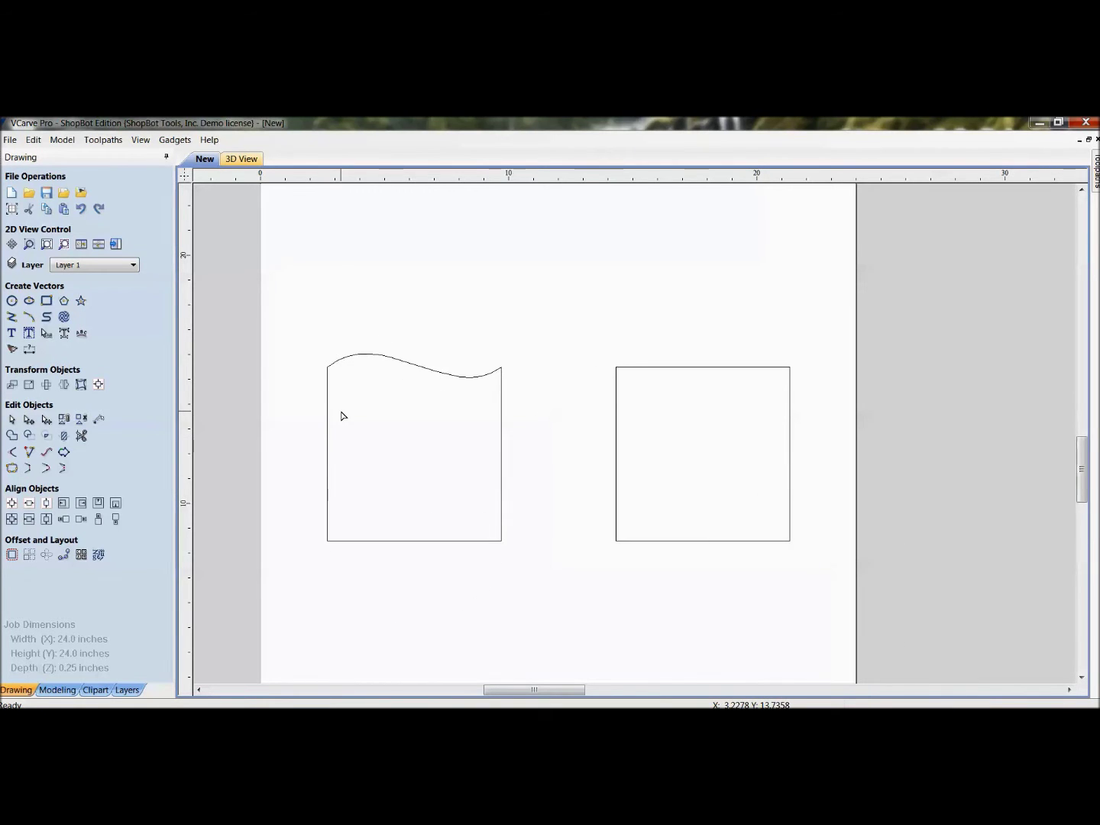
pyautogui.click(419, 370)
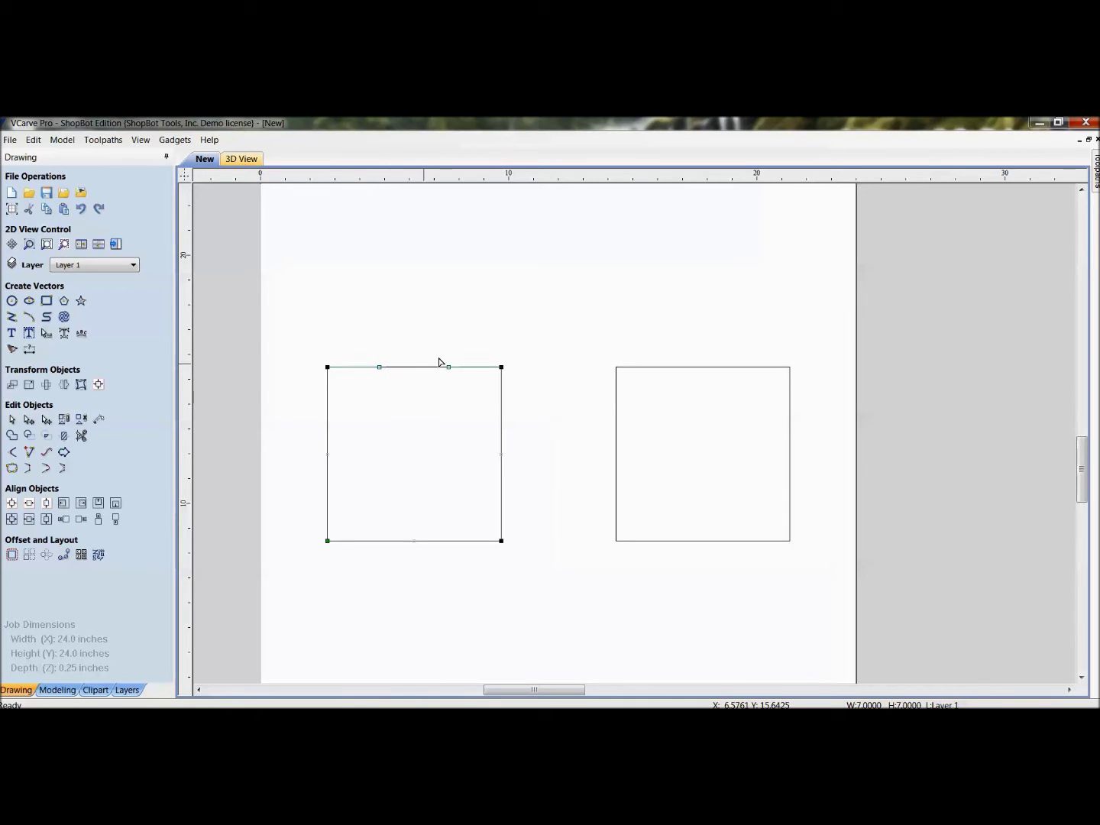
pyautogui.press('l')
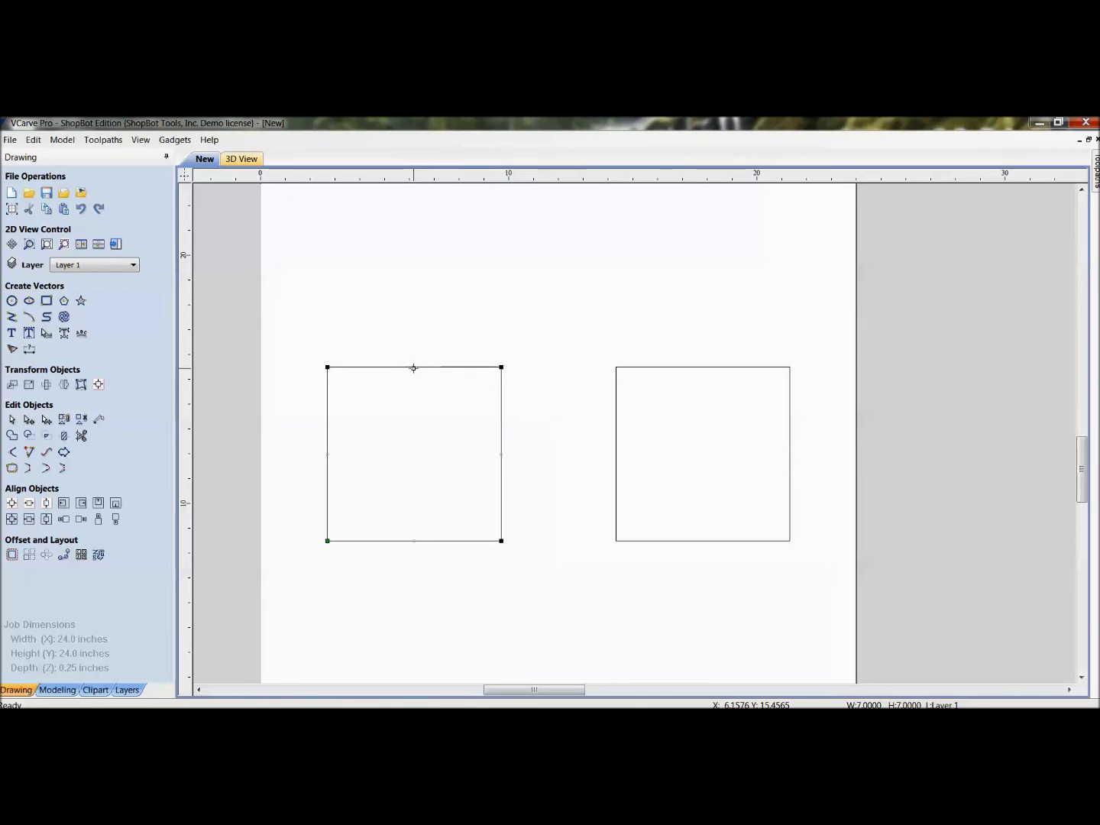
# Examine the node editing options offered at the midpoint of the left square's top span and elsewhere along it.
pyautogui.scroll(5, 413, 369)
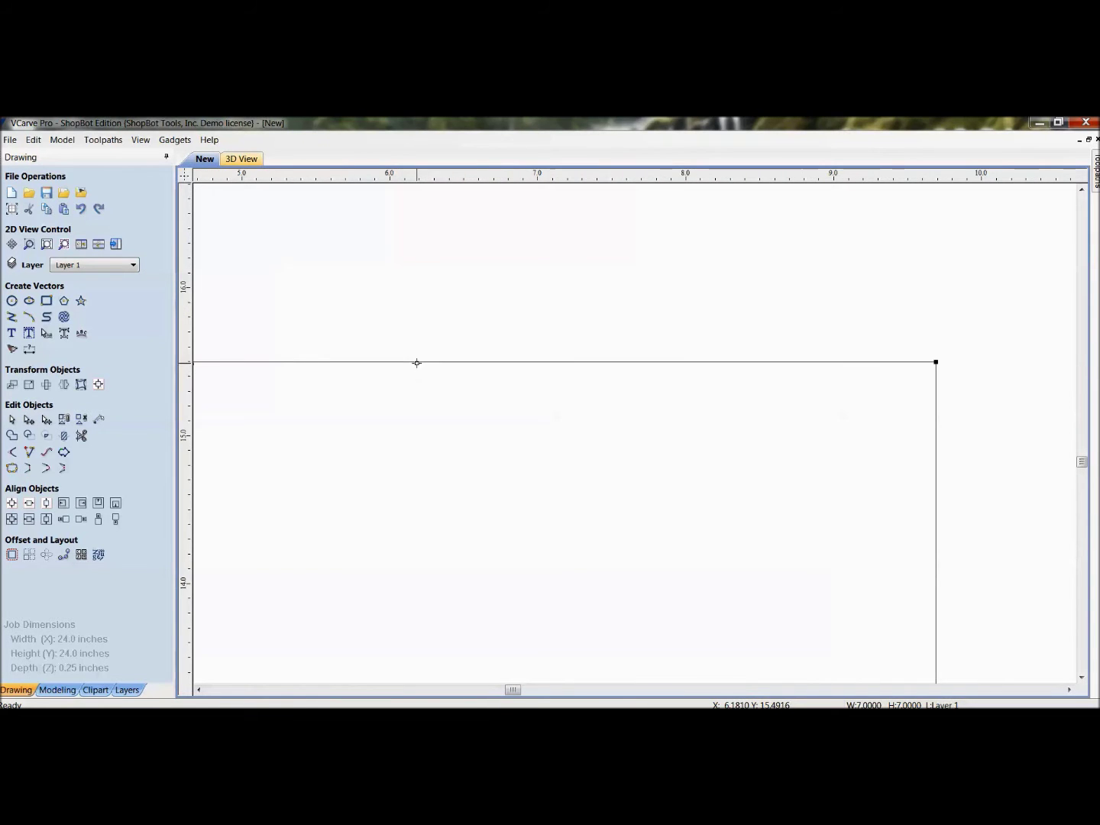
pyautogui.rightClick(418, 365)
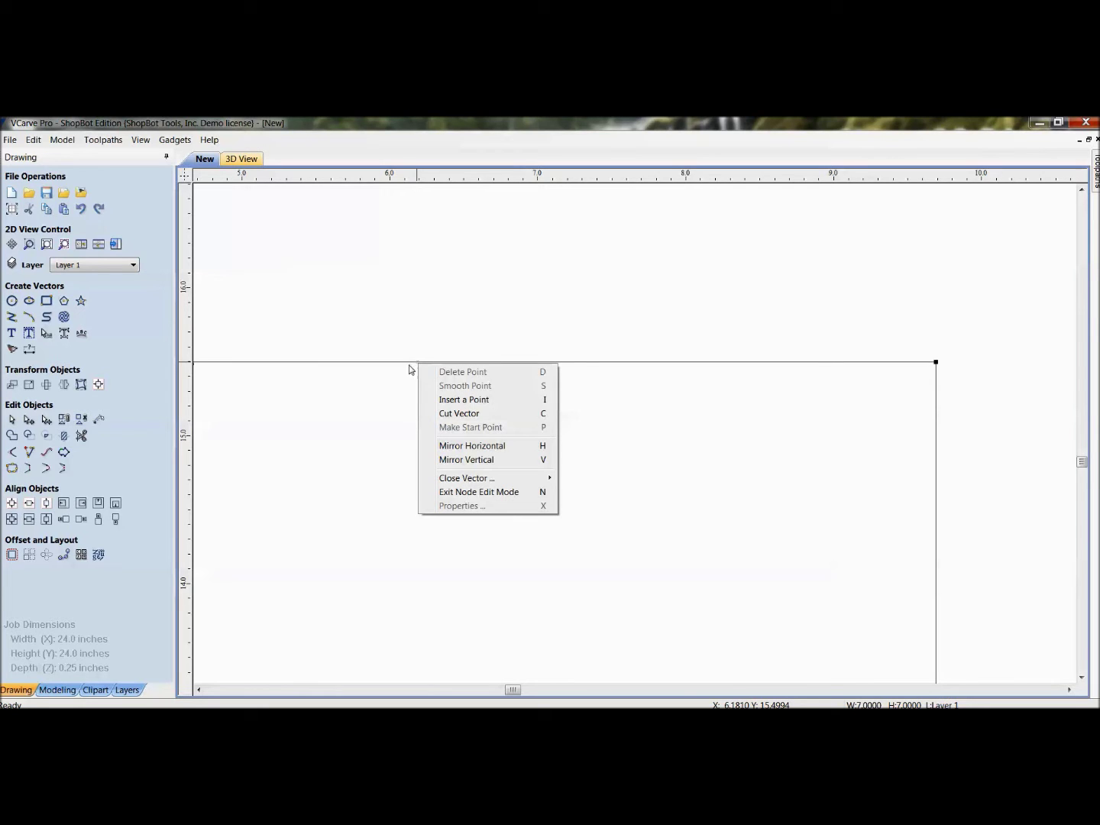
pyautogui.click(592, 367)
pyautogui.rightClick(588, 366)
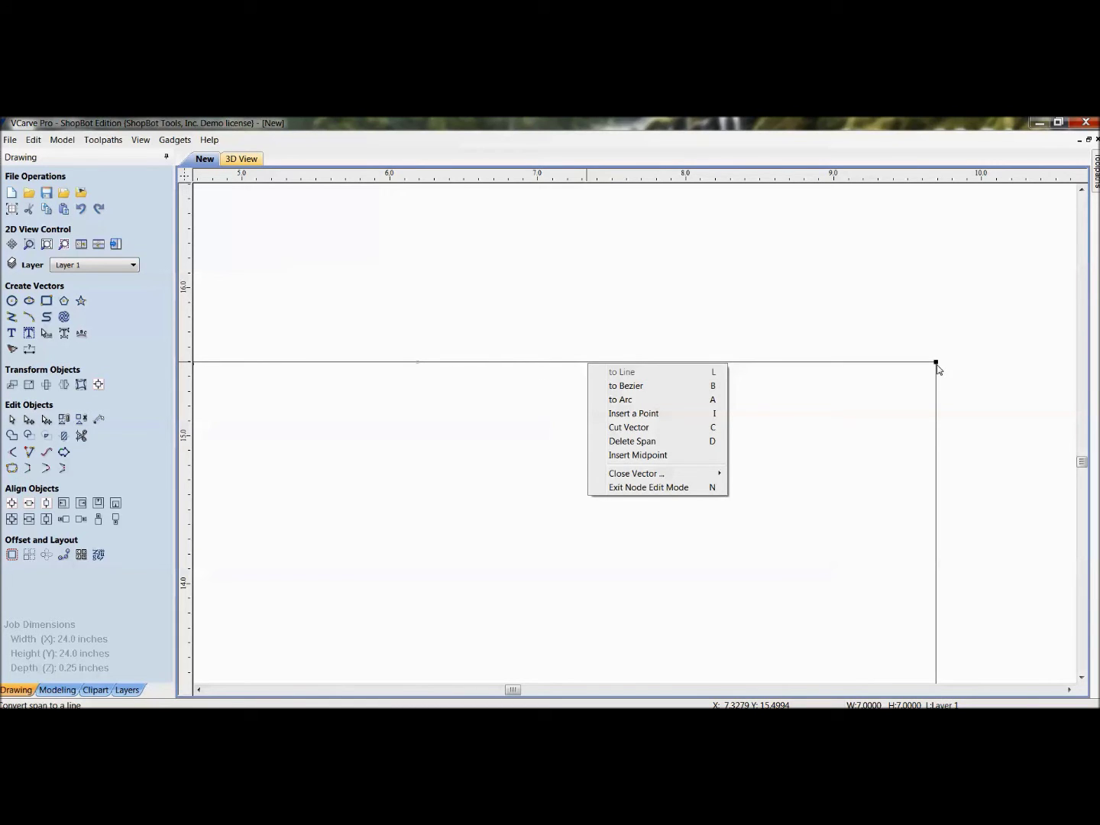
pyautogui.click(547, 366)
pyautogui.scroll(-3, 544, 369)
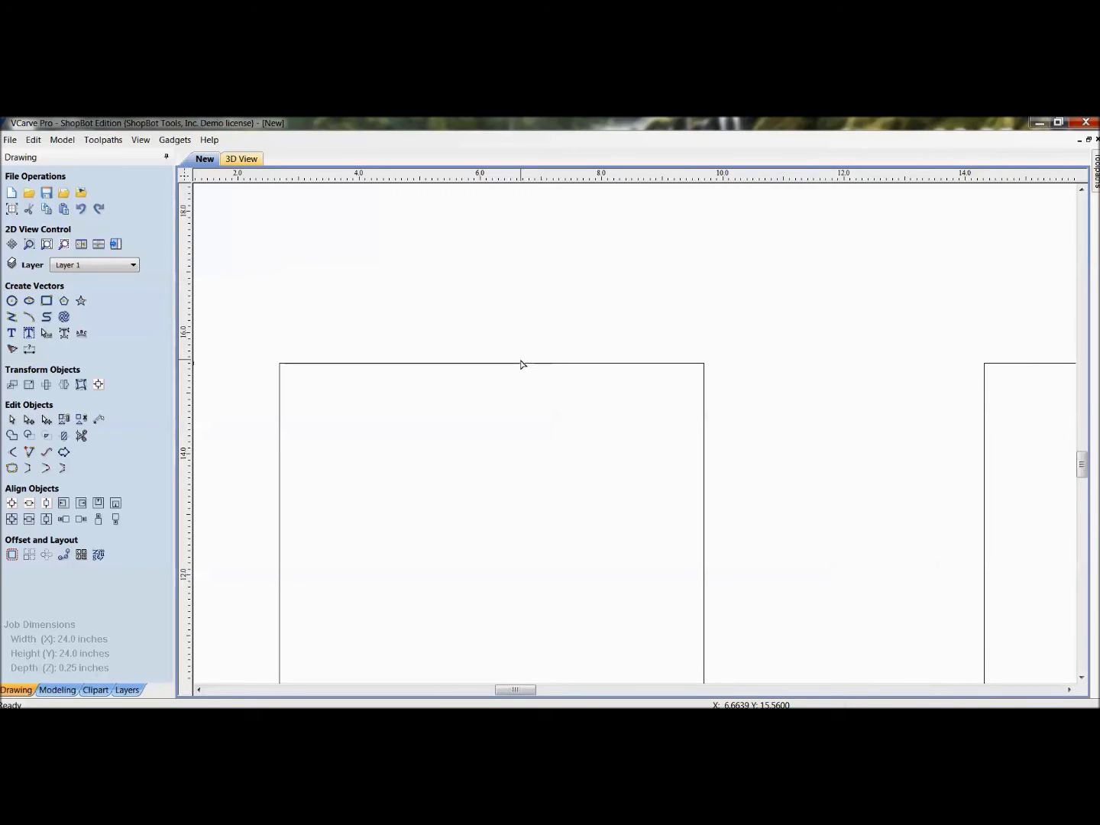
pyautogui.click(515, 365)
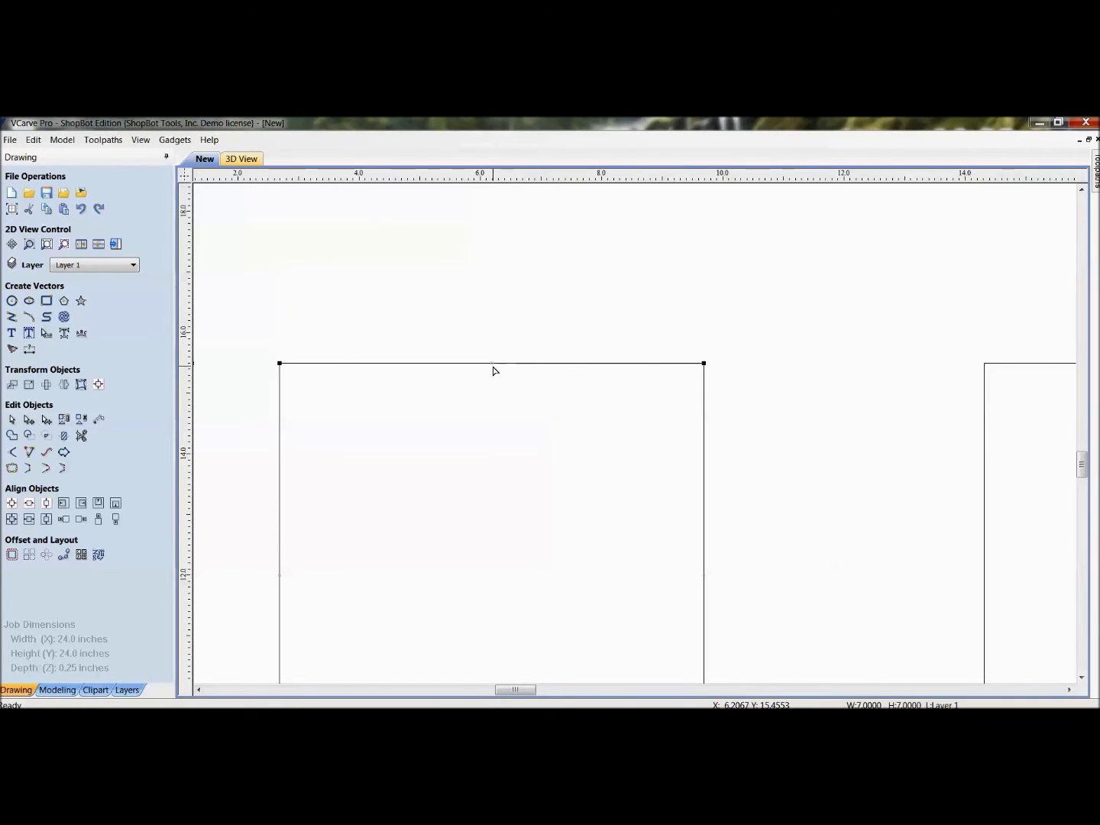
pyautogui.scroll(-3, 664, 393)
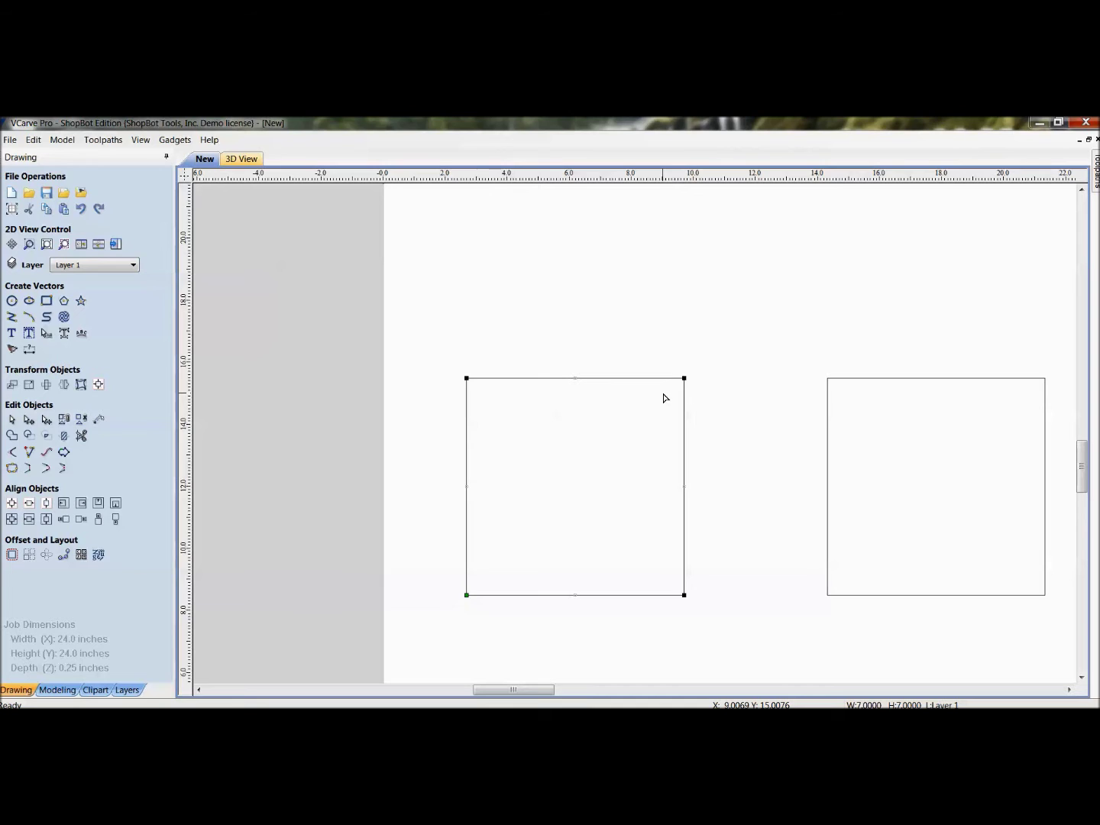
# Try to stretch the left square's right side to about 11.63 inches high by moving its two corner nodes separately.
pyautogui.press('F3')
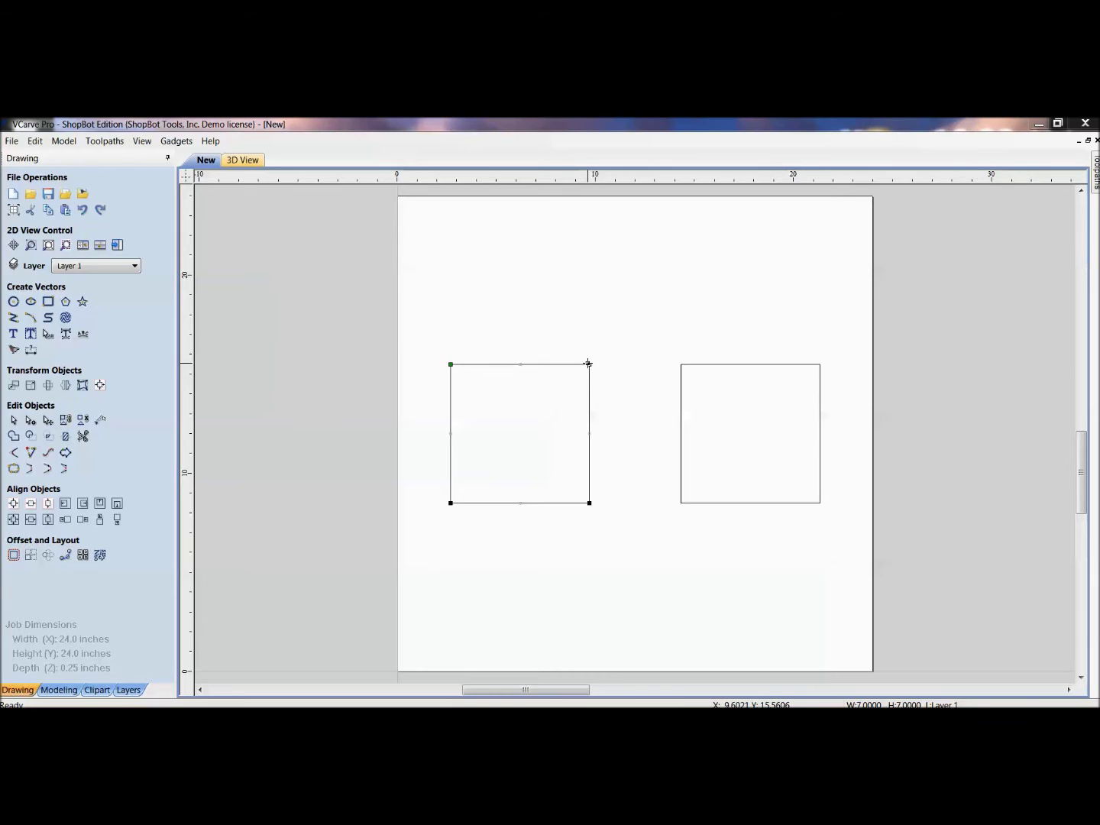
pyautogui.moveTo(590, 365); pyautogui.dragTo(590, 324)
pyautogui.moveTo(589, 504); pyautogui.dragTo(589, 554)
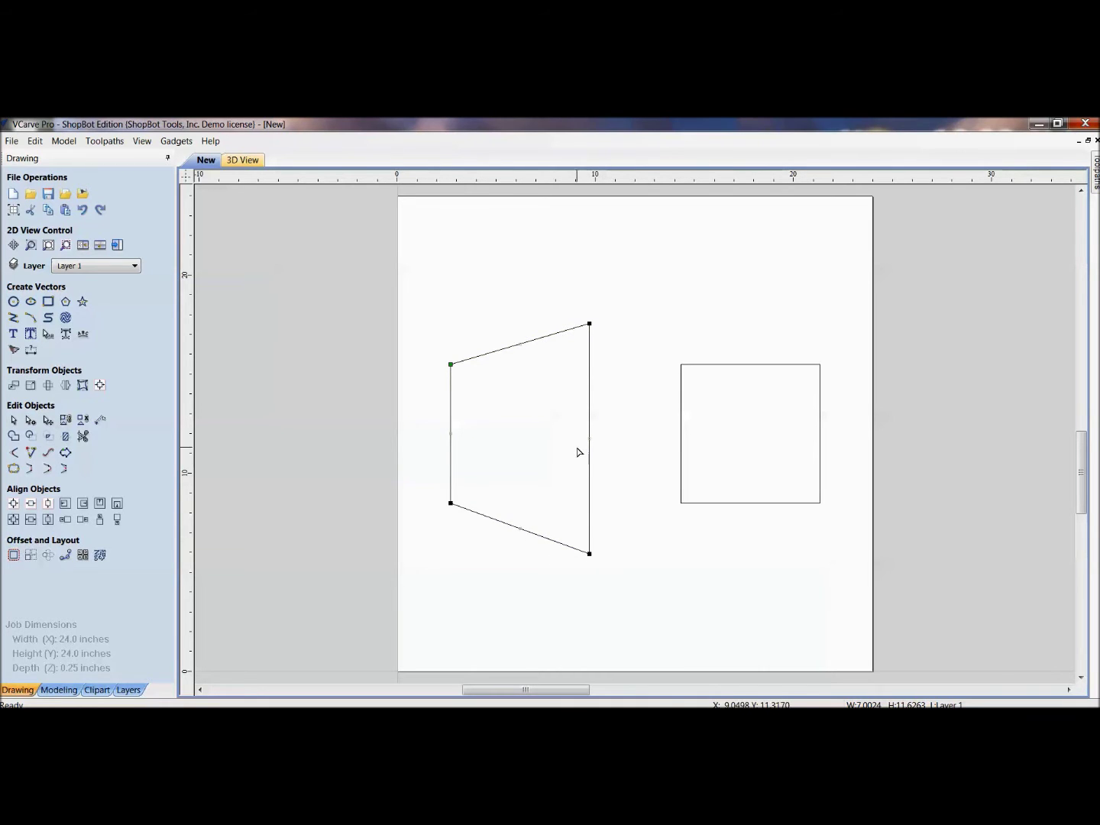
pyautogui.hotkey('ctrl', 'z')
pyautogui.hotkey('ctrl', 'z')
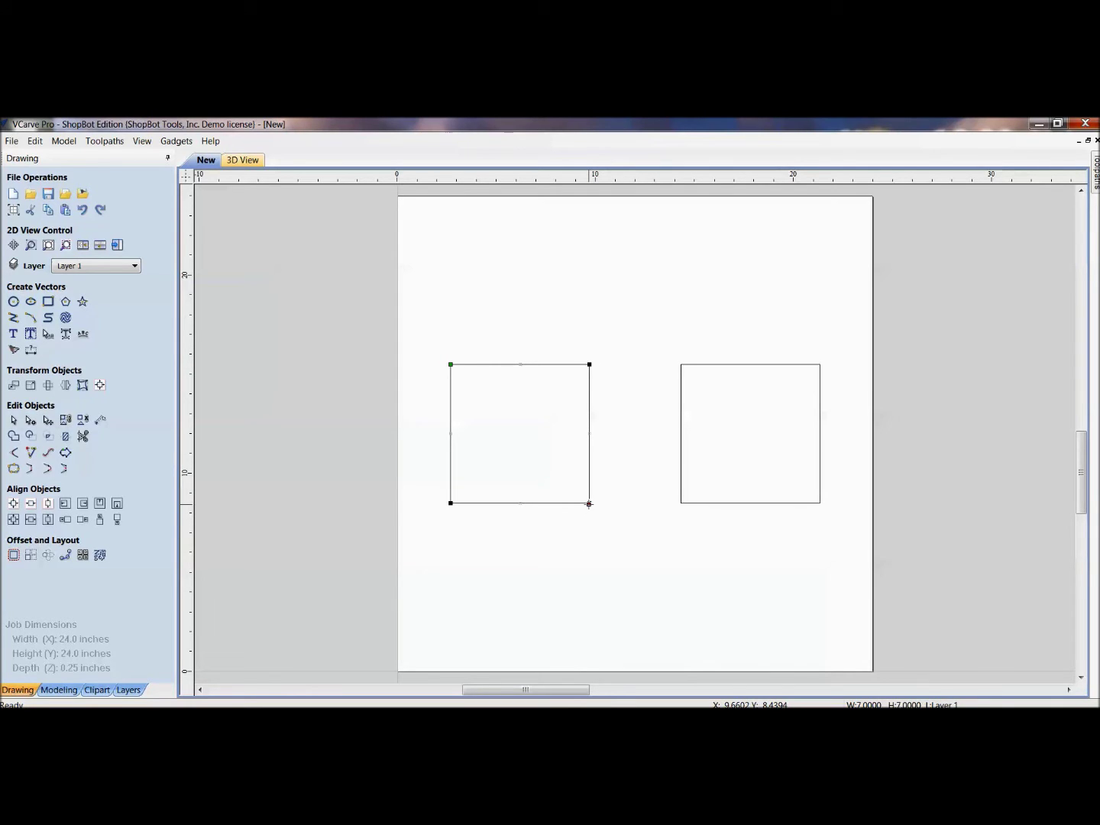
# Mirror-move the left square's two right nodes outward to about 13.05 inches high, and try a mirrored outward move on the right square's bottom nodes.
pyautogui.keyDown('shift'); pyautogui.click(590, 365); pyautogui.keyUp('shift')
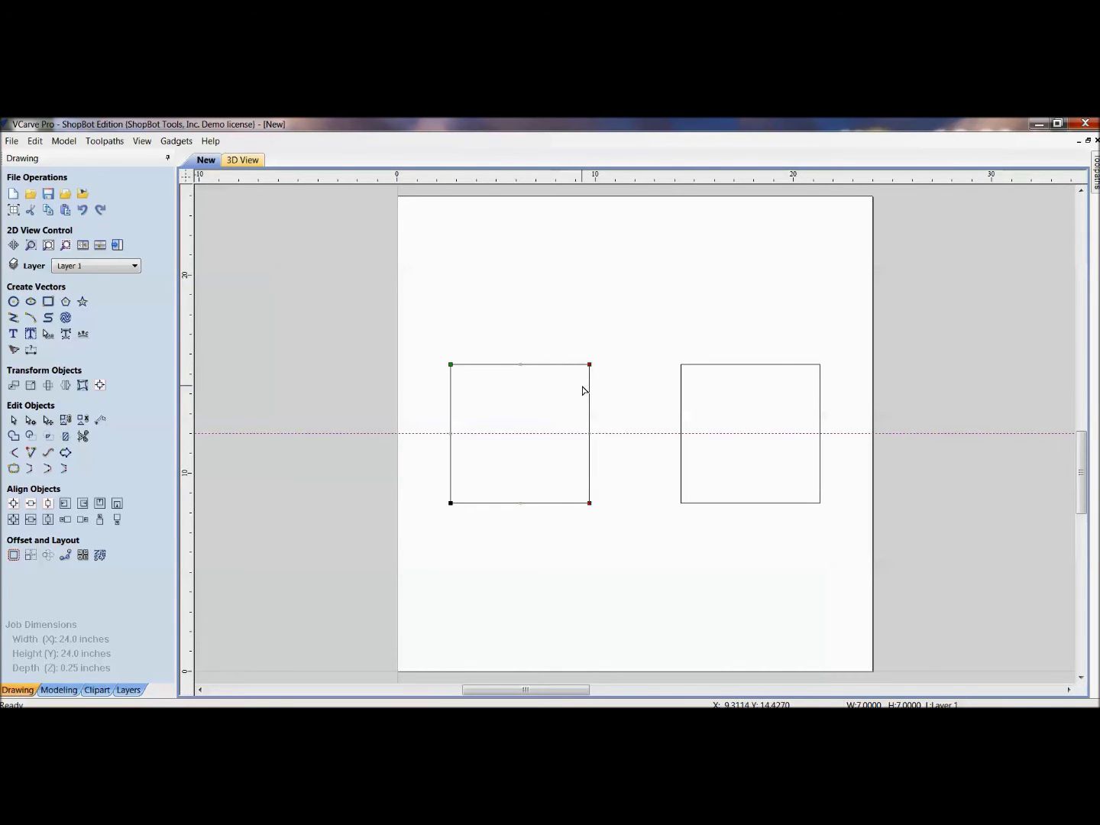
pyautogui.moveTo(591, 365); pyautogui.dragTo(588, 304)
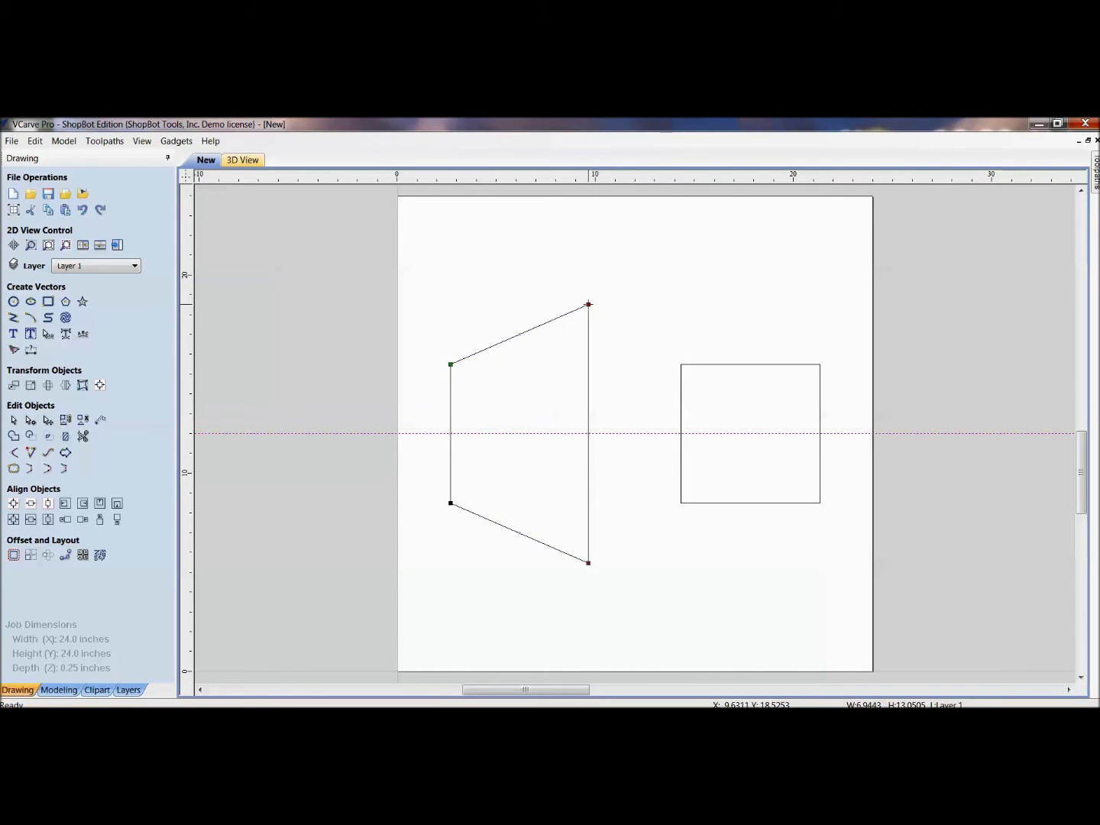
pyautogui.click(711, 504)
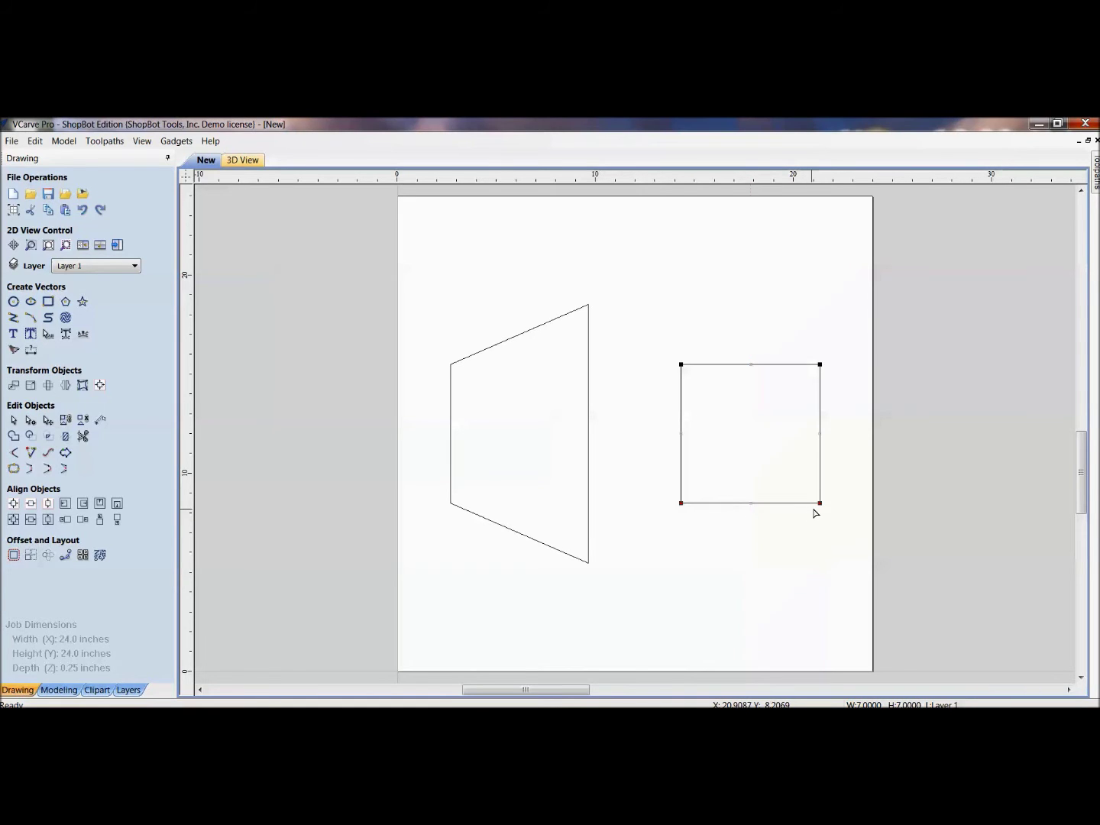
pyautogui.moveTo(820, 503); pyautogui.dragTo(850, 529)
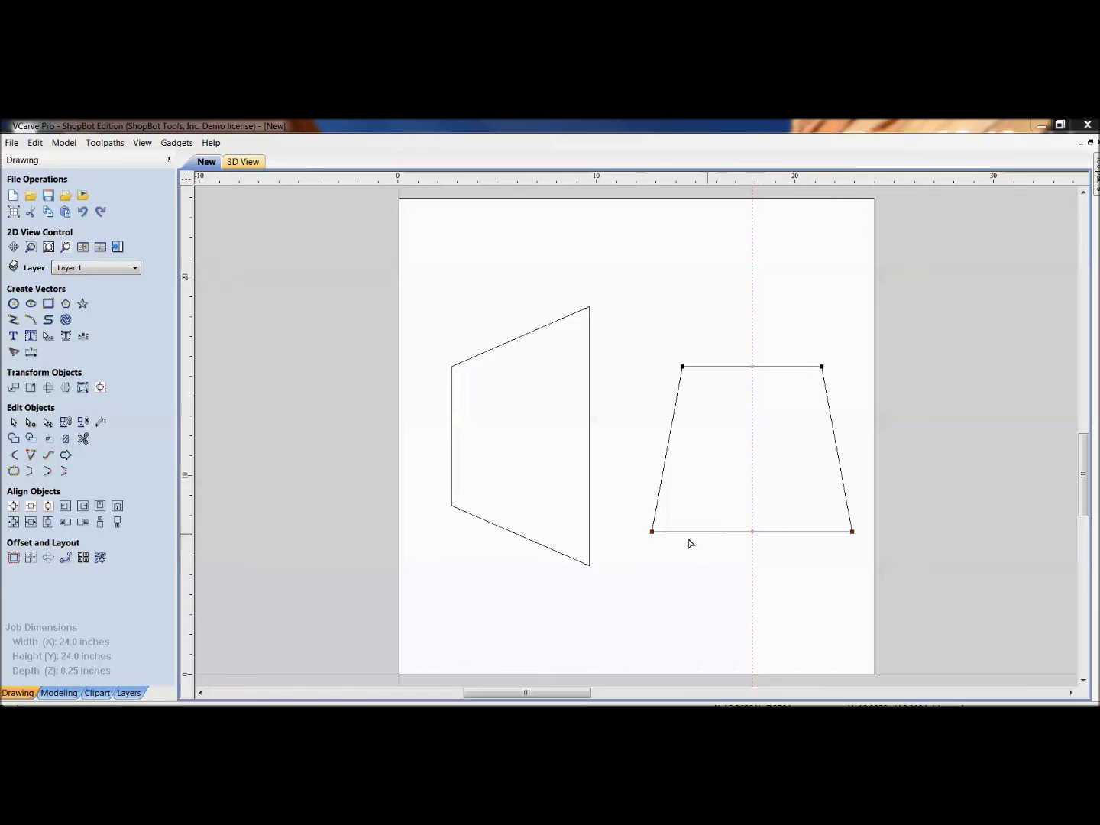
pyautogui.click(680, 548)
pyautogui.hotkey('ctrl', 'z')
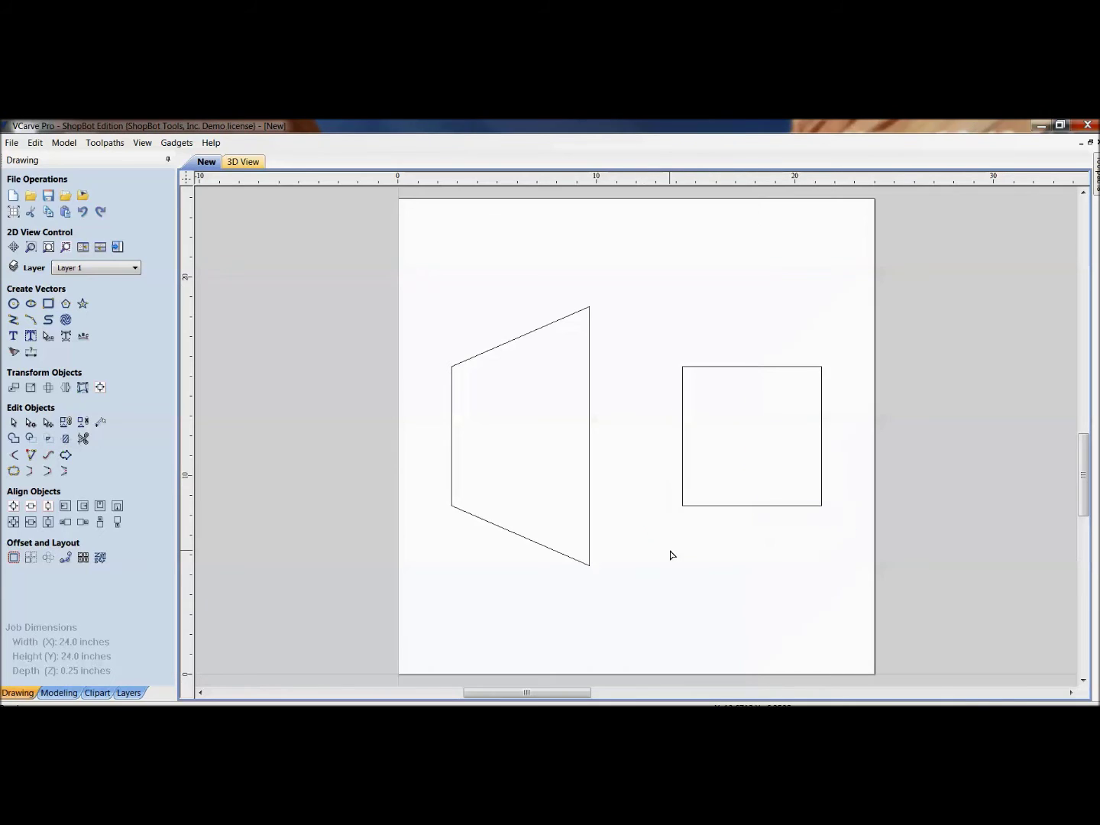
# Select the right square's bottom nodes, including the midpoint, and move them together down and to the right.
pyautogui.click(681, 498)
pyautogui.moveTo(654, 468); pyautogui.dragTo(844, 529)
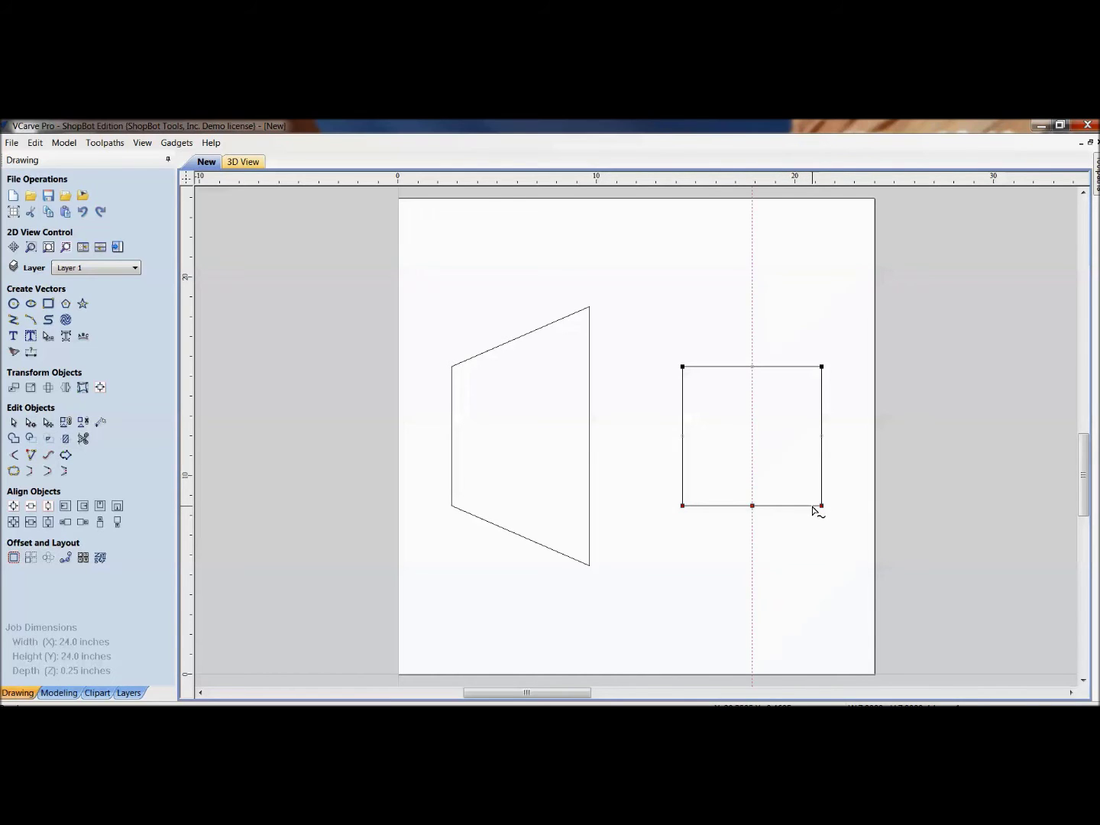
pyautogui.moveTo(822, 506); pyautogui.dragTo(839, 537)
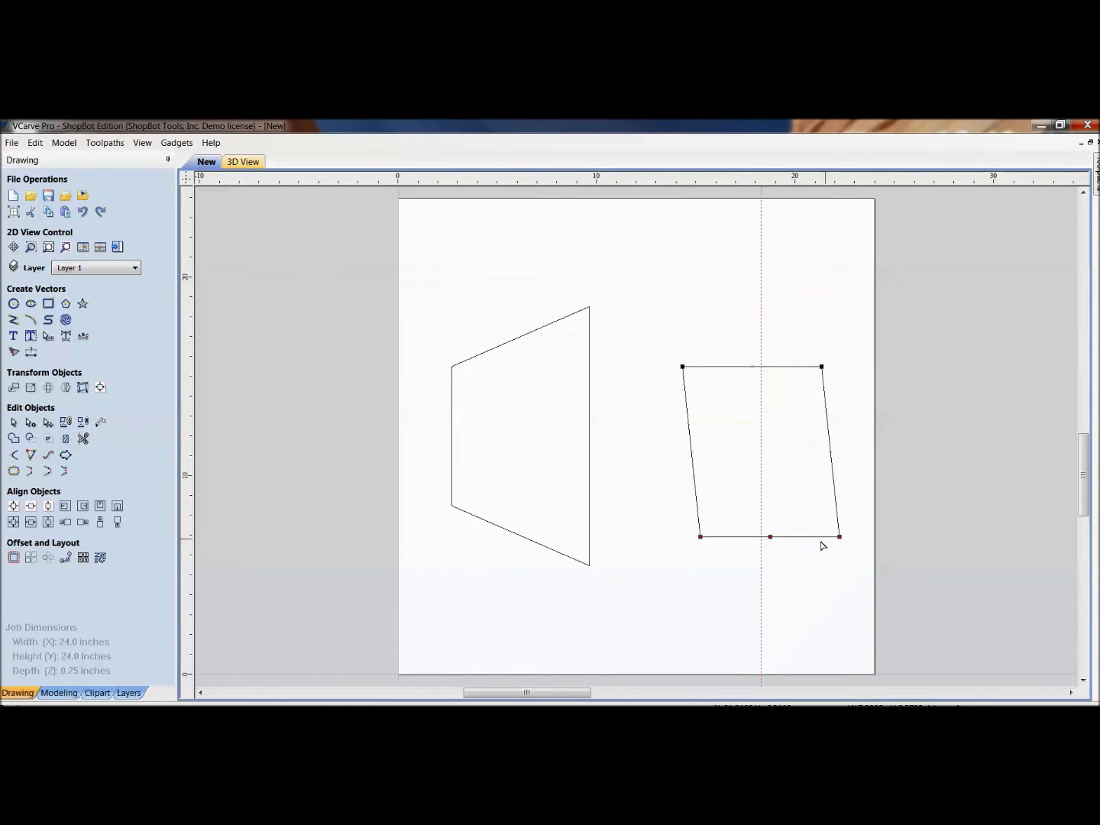
pyautogui.press('Escape')
# Try window selection and individual selection on the right shape's nodes, and deselect everything.
pyautogui.click(453, 508)
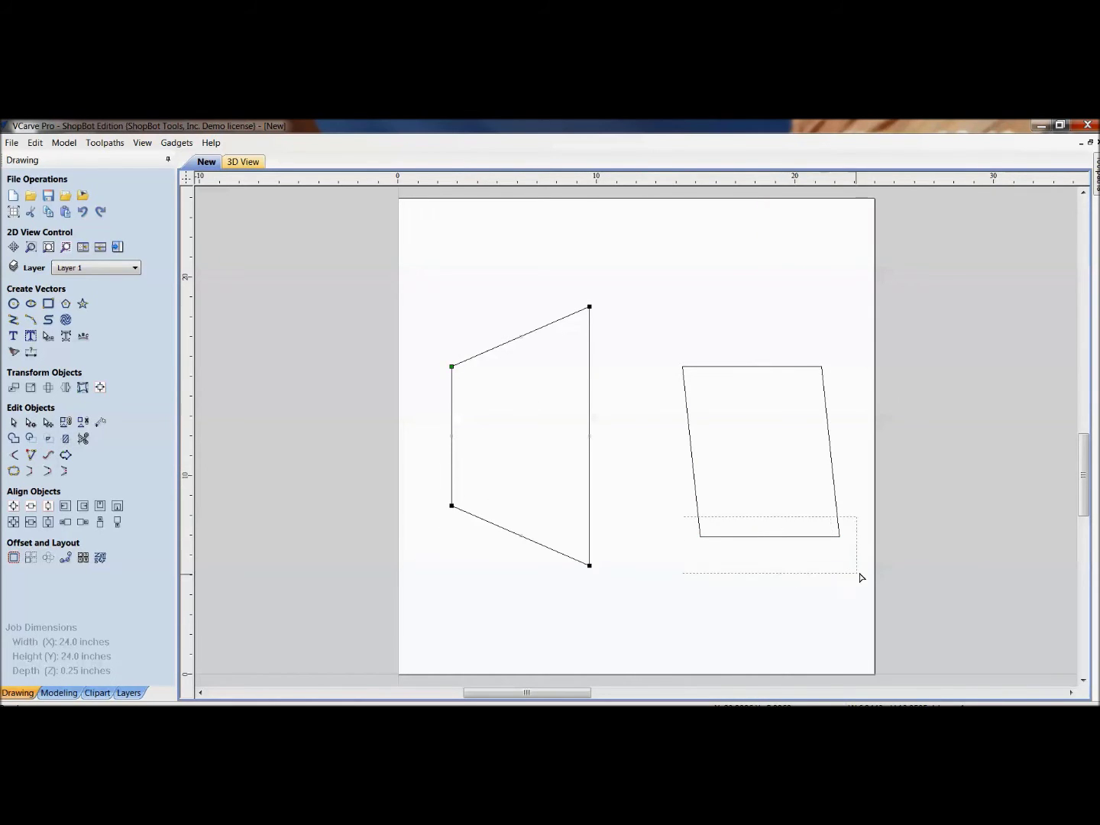
pyautogui.click(823, 538)
pyautogui.moveTo(652, 324); pyautogui.dragTo(859, 416)
pyautogui.click(691, 376)
pyautogui.click(684, 367)
pyautogui.keyDown('shift'); pyautogui.click(823, 367); pyautogui.keyUp('shift')
pyautogui.click(589, 459)
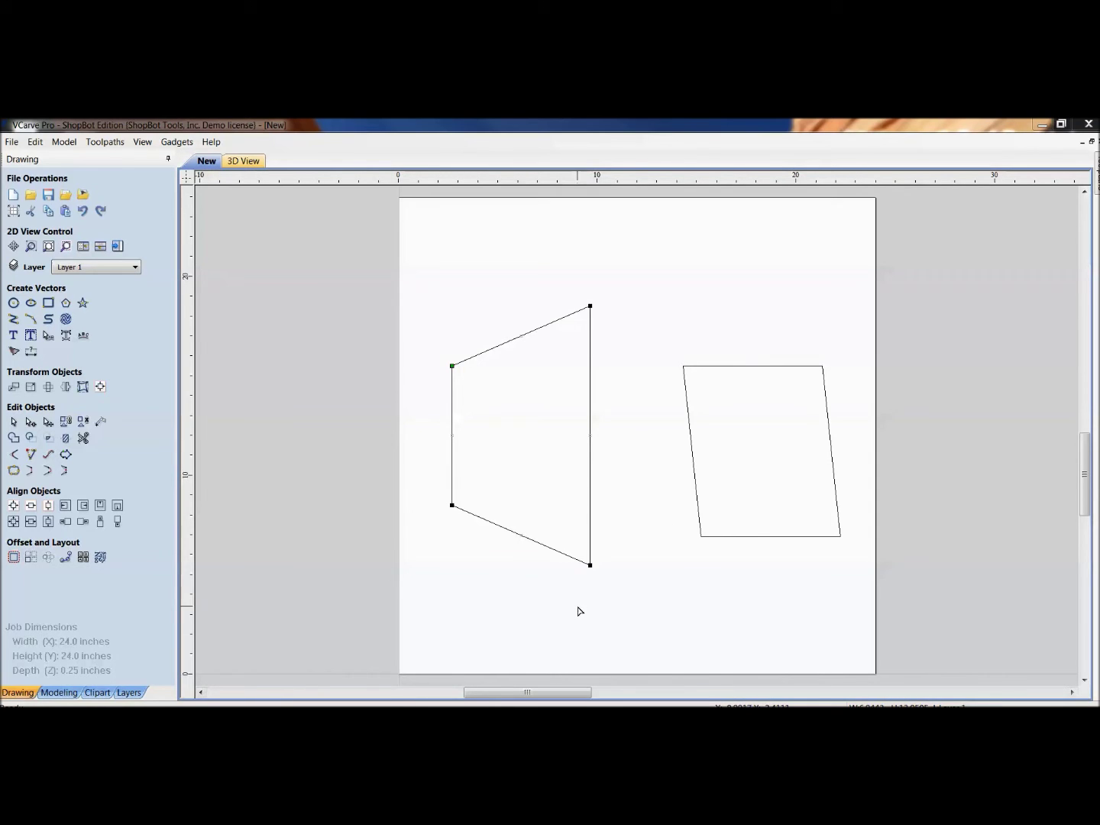
pyautogui.click(606, 518)
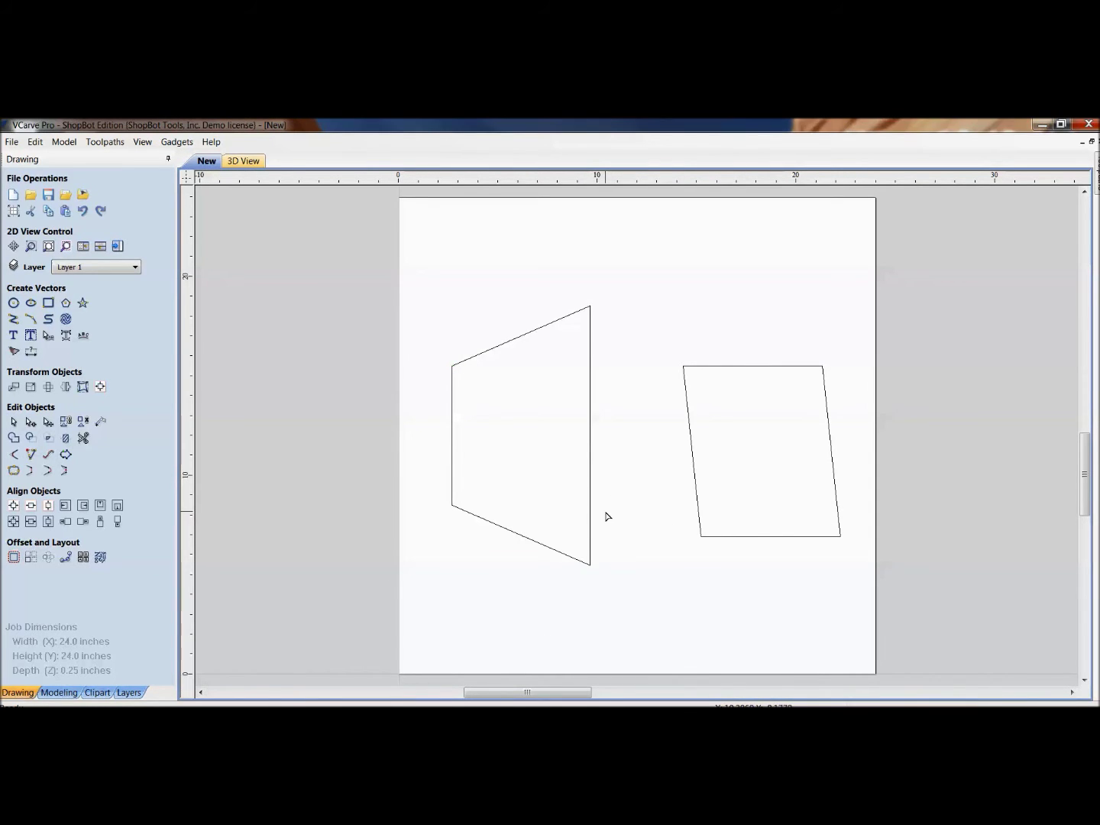
# Undo the node moves on both shapes, and move the left square's lower-right node straight down to about Y 3.5.
pyautogui.hotkey('ctrl', 'z')
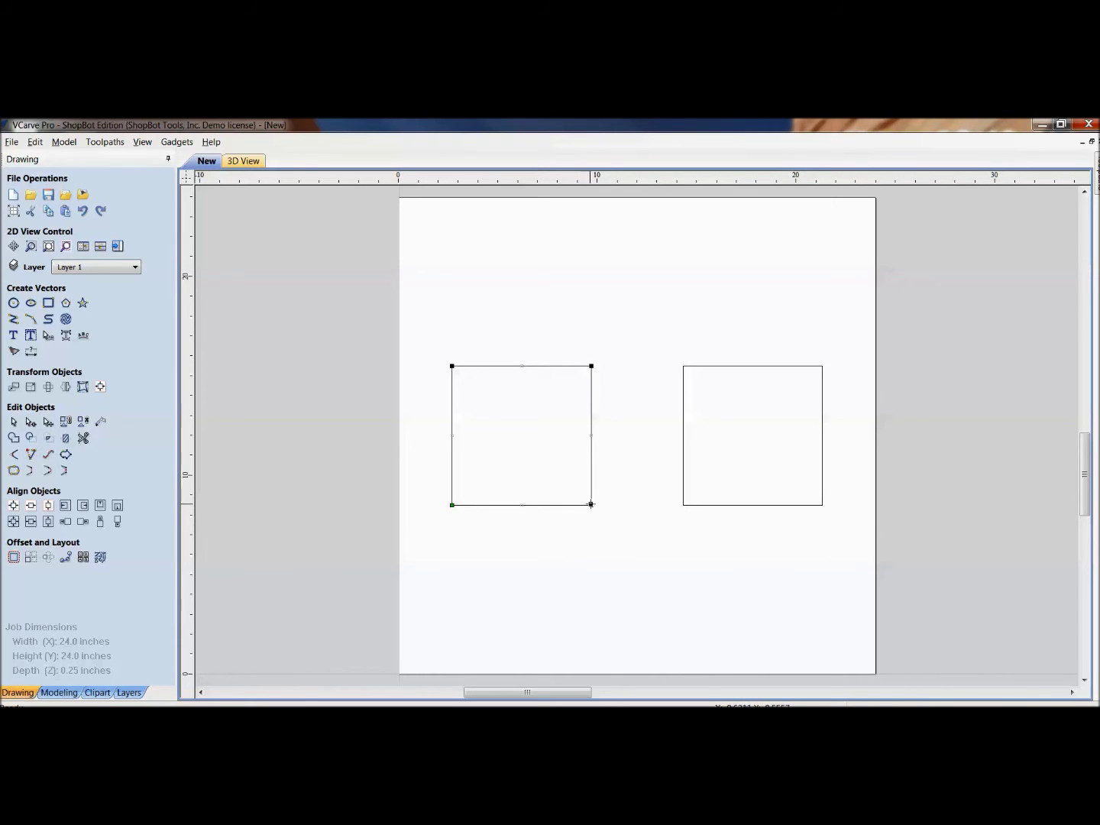
pyautogui.moveTo(593, 505); pyautogui.dragTo(587, 577)
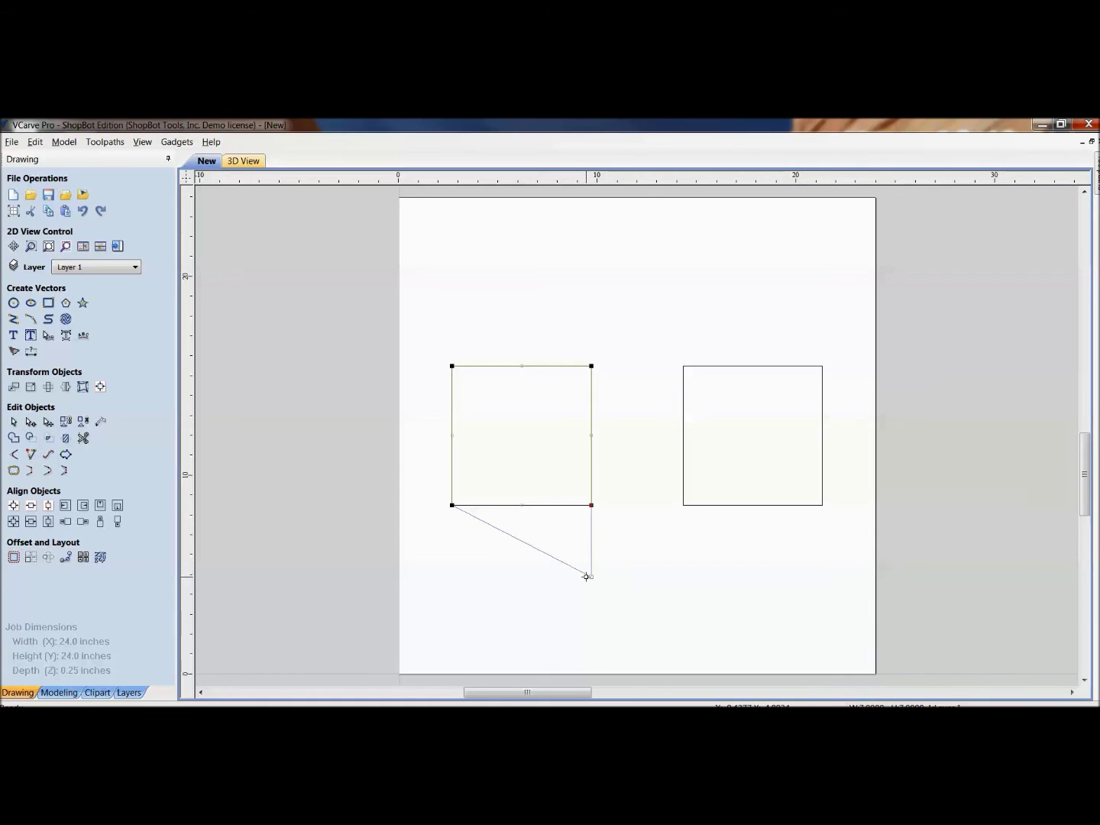
pyautogui.moveTo(587, 576); pyautogui.dragTo(592, 505)
pyautogui.moveTo(609, 434); pyautogui.dragTo(597, 435)
pyautogui.press('Escape')
pyautogui.moveTo(586, 541); pyautogui.dragTo(591, 604)
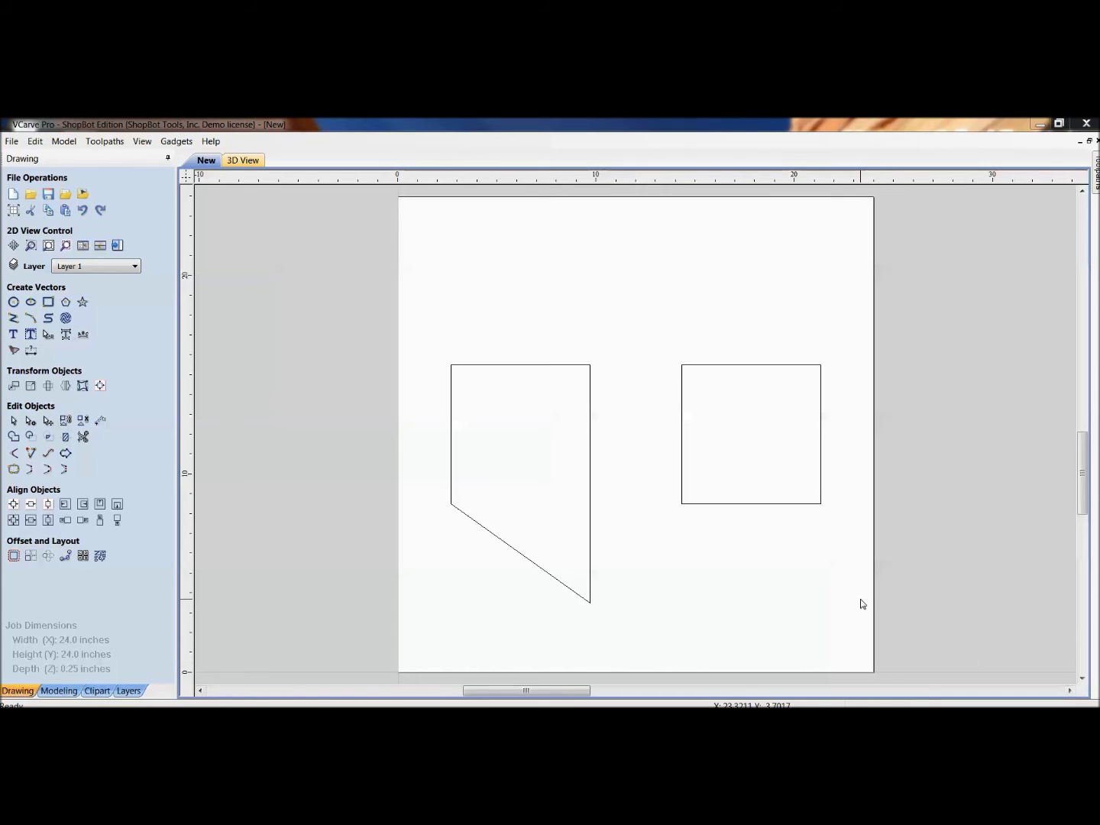
# Delete both shapes from the drawing.
pyautogui.moveTo(697, 548); pyautogui.dragTo(589, 462)
pyautogui.press('Delete')
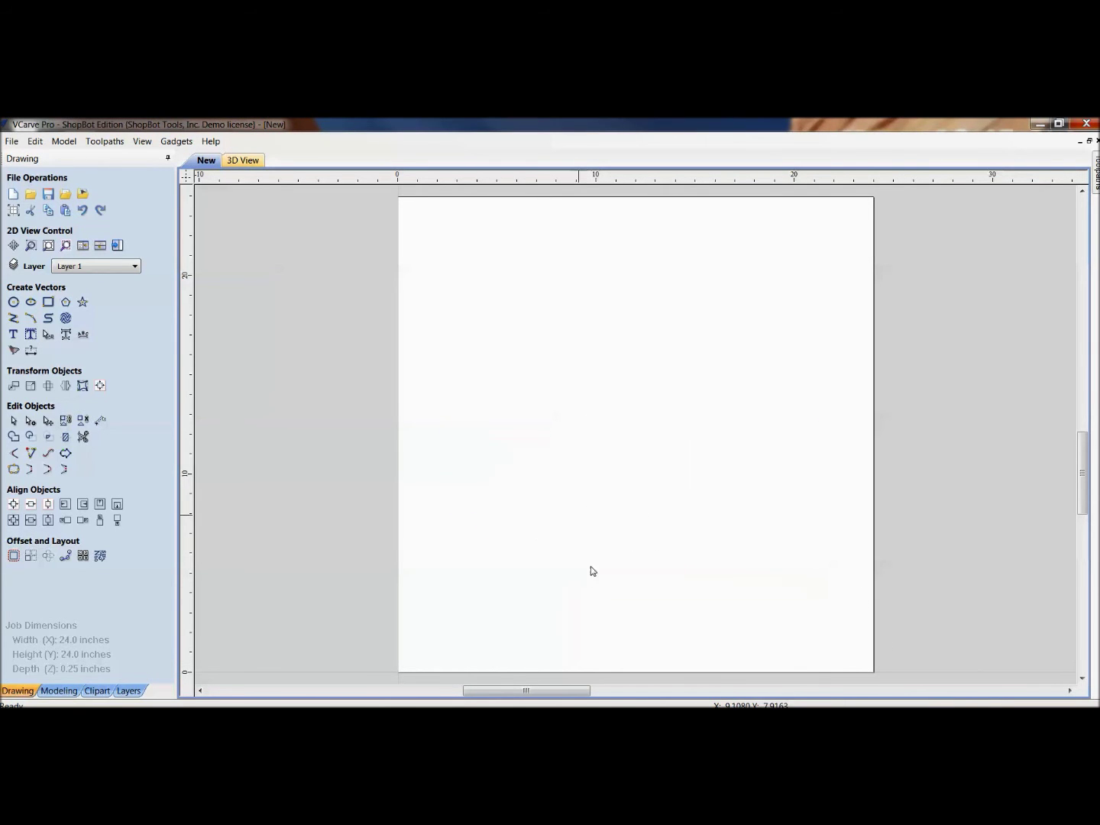
# Import the bullcity image from the Importing folder and enlarge it to about 13.7 by 10 inches.
pyautogui.click(80, 196)
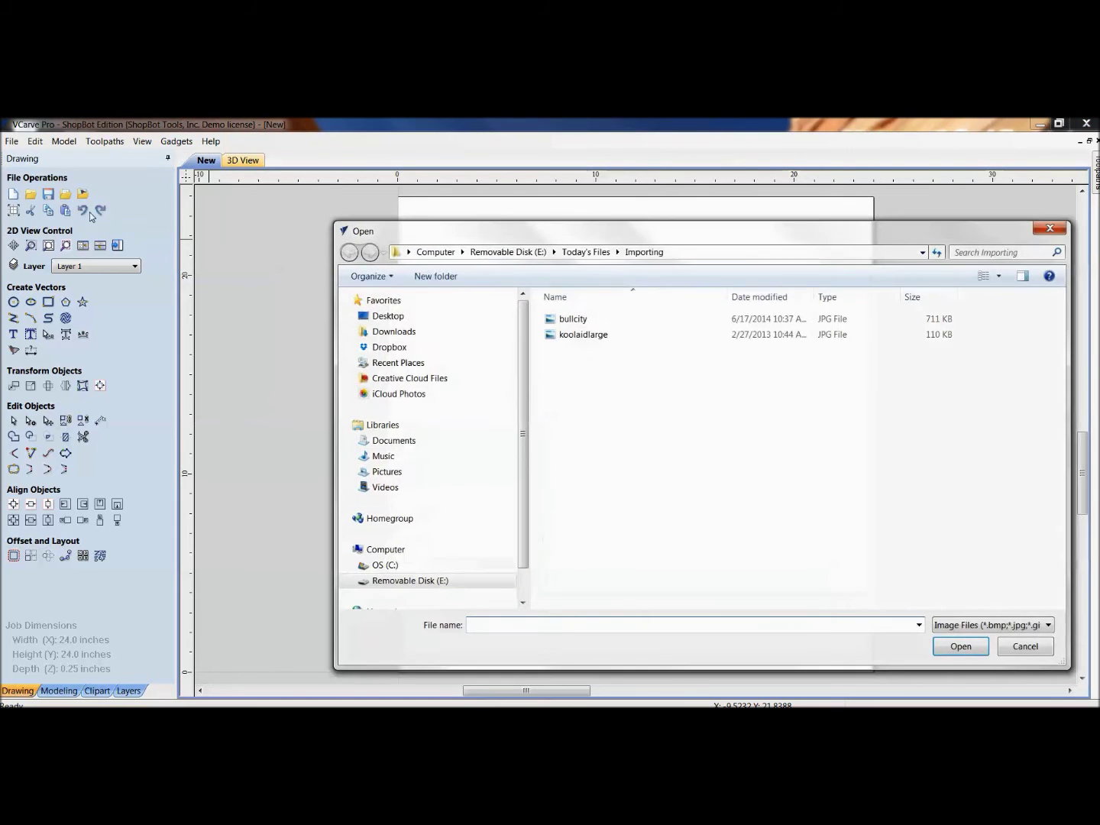
pyautogui.click(556, 325)
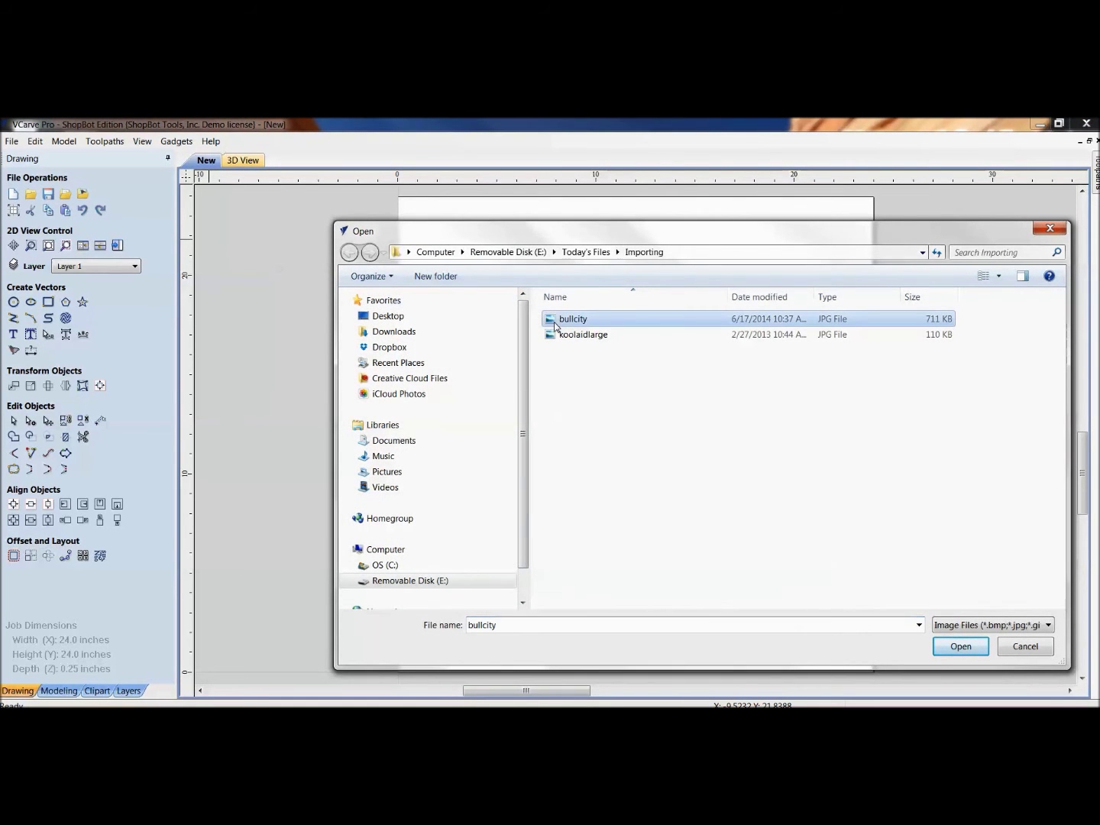
pyautogui.click(962, 647)
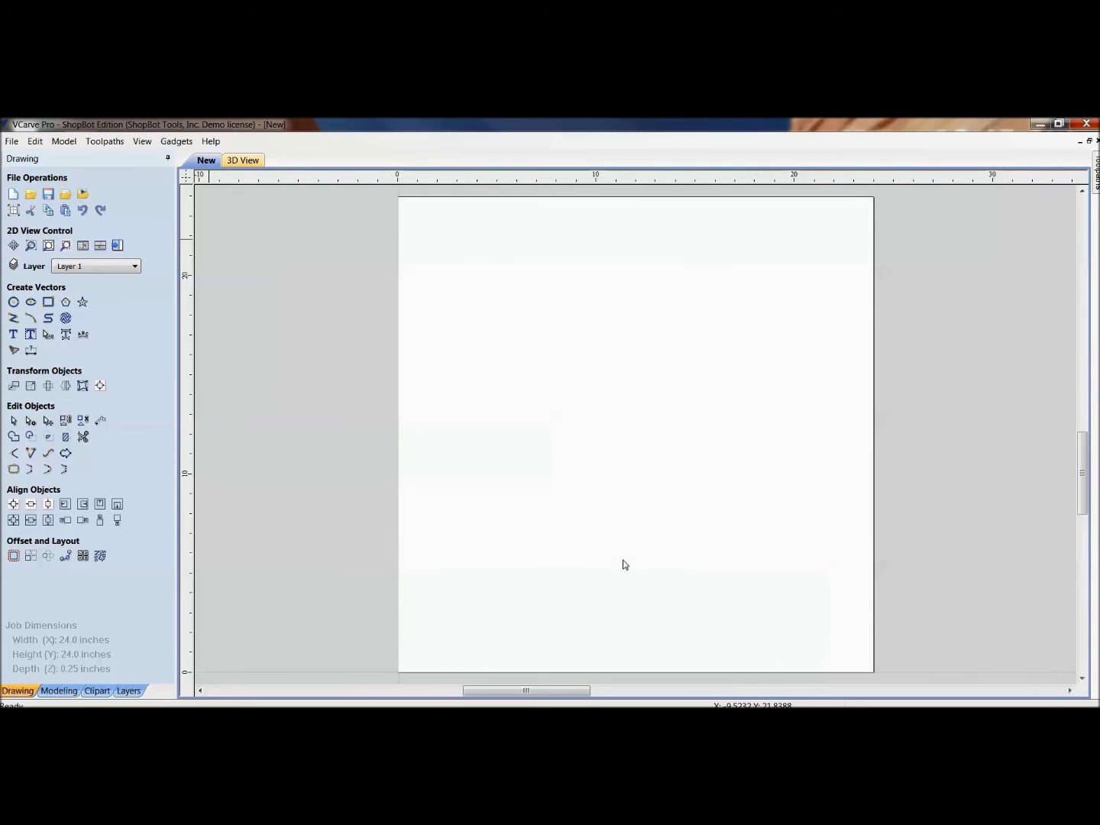
pyautogui.click(611, 430)
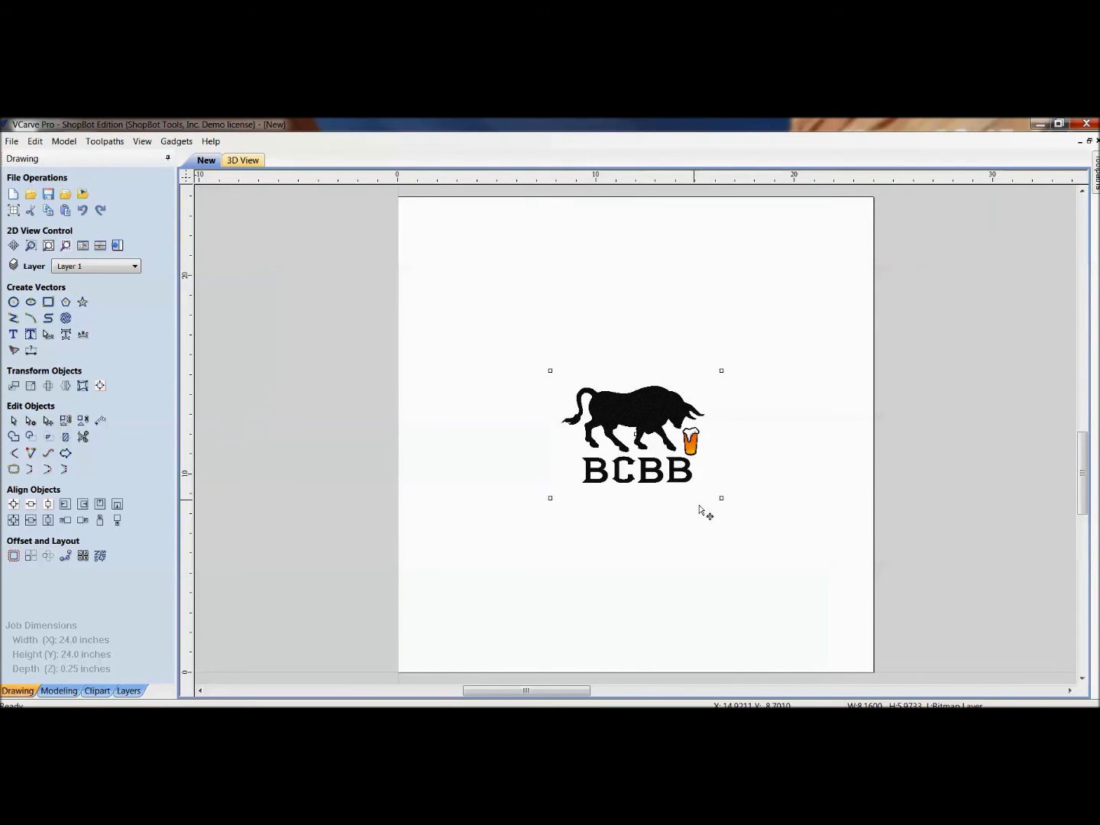
pyautogui.moveTo(722, 498); pyautogui.dragTo(775, 539)
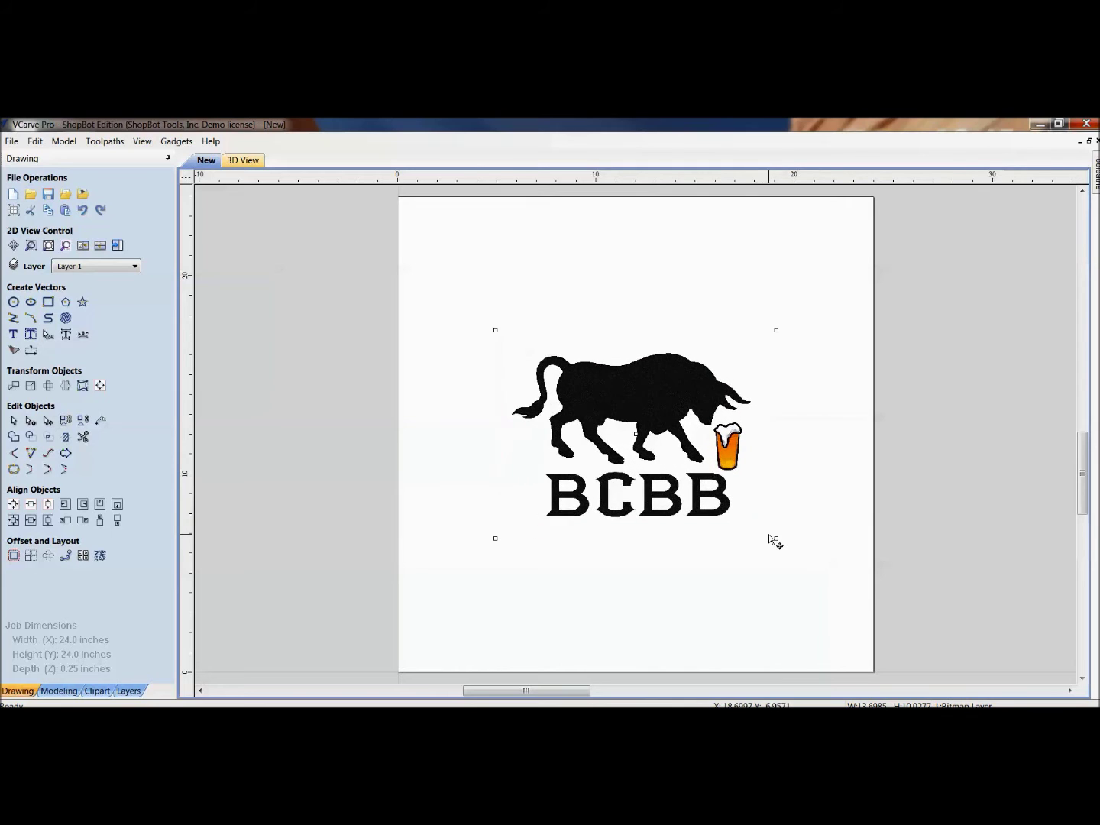
# Trace the imported bull logo with Black / White tracing, preview it, and apply the resulting vectors.
pyautogui.click(14, 334)
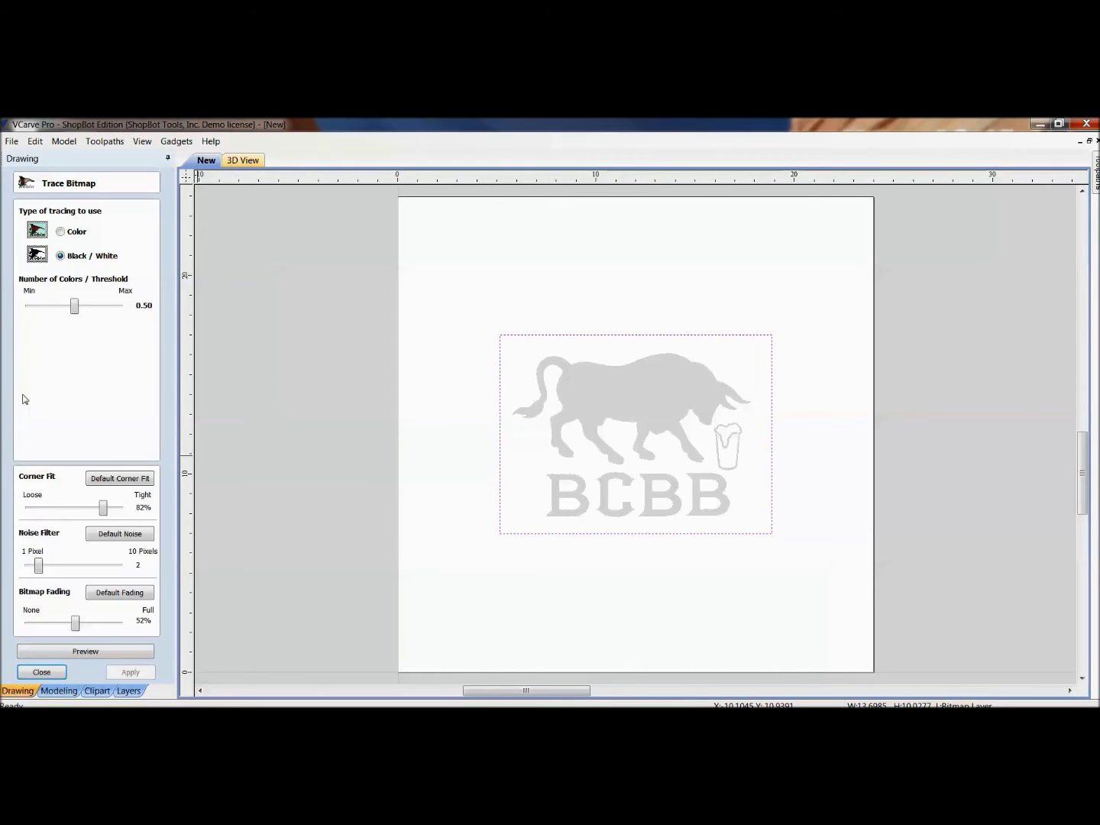
pyautogui.click(140, 653)
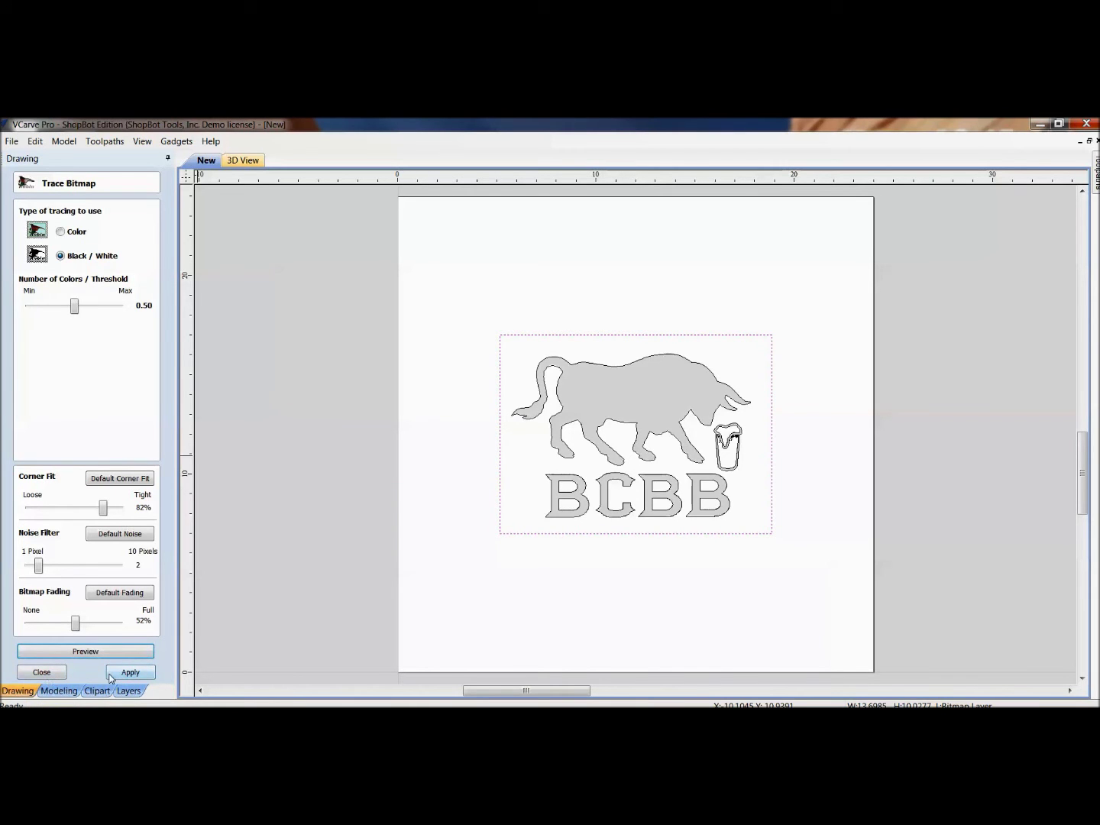
pyautogui.click(113, 674)
pyautogui.click(57, 675)
# Delete the original bull logo bitmap from behind the traced vectors.
pyautogui.click(625, 377)
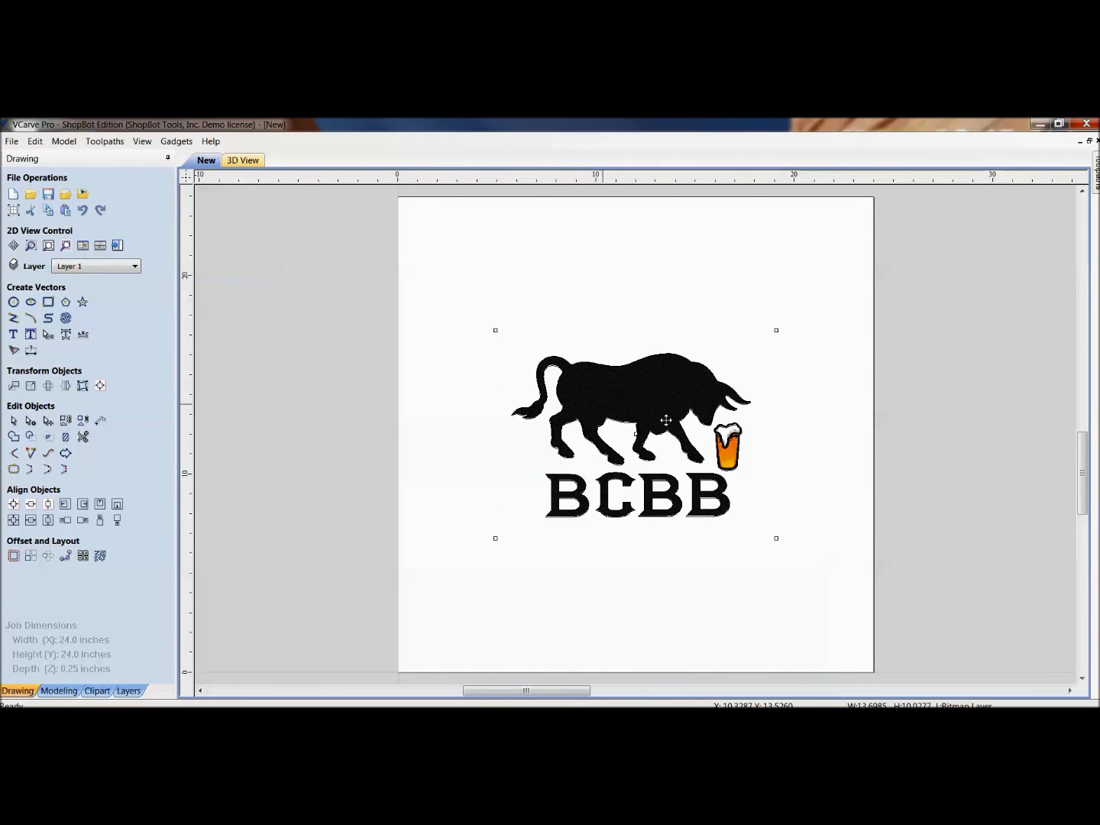
pyautogui.press('Delete')
pyautogui.scroll(3, 682, 453)
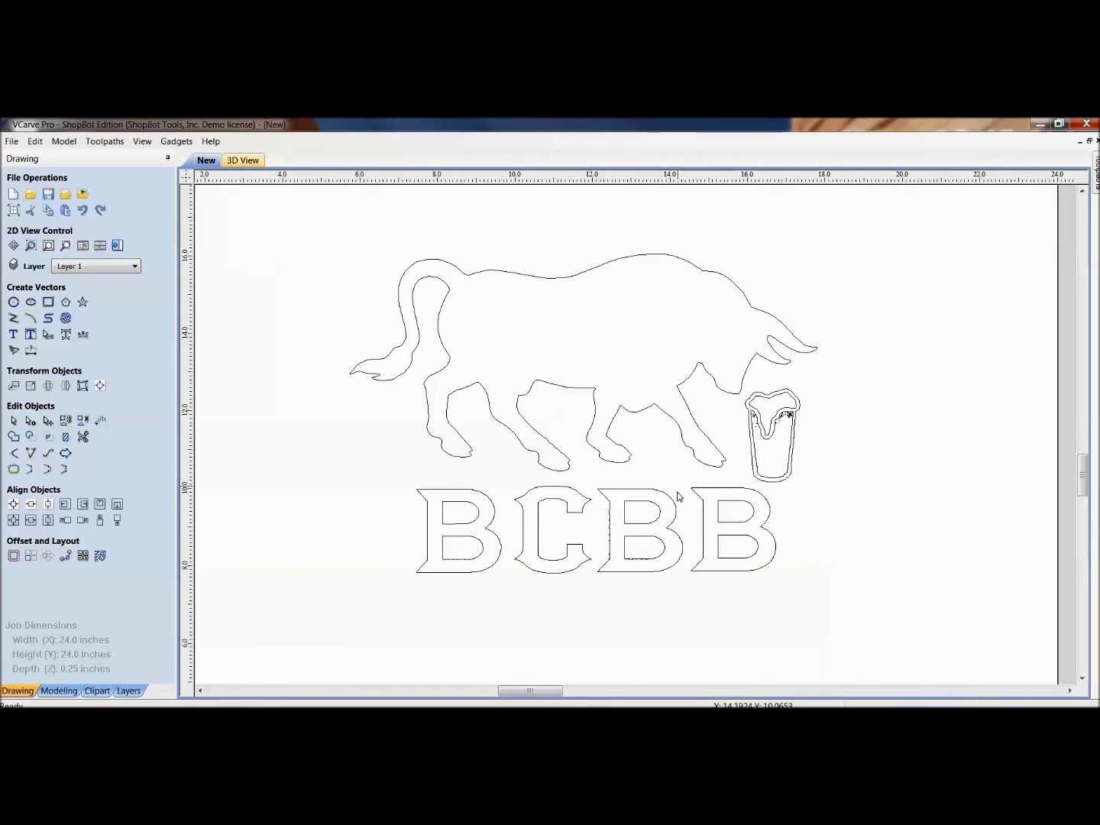
# Delete the small stray vectors inside the beer glass on both sides of the foam drip.
pyautogui.scroll(1, 675, 498)
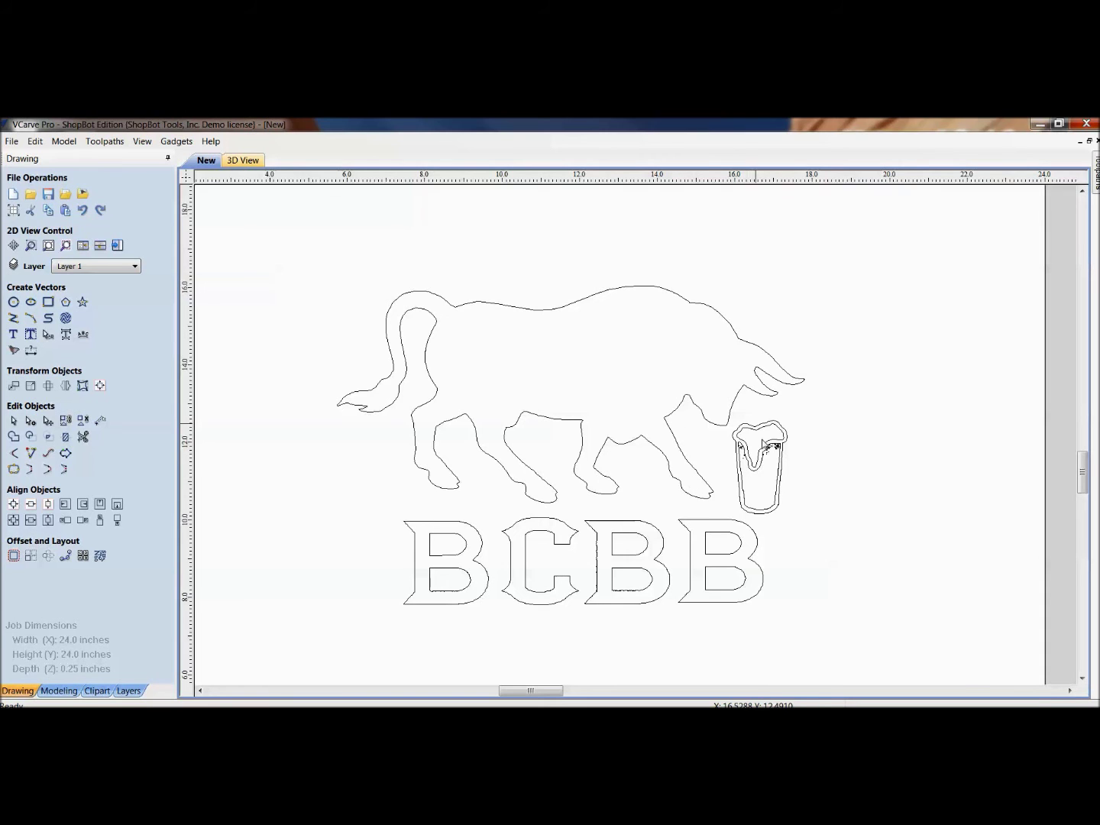
pyautogui.scroll(8, 766, 470)
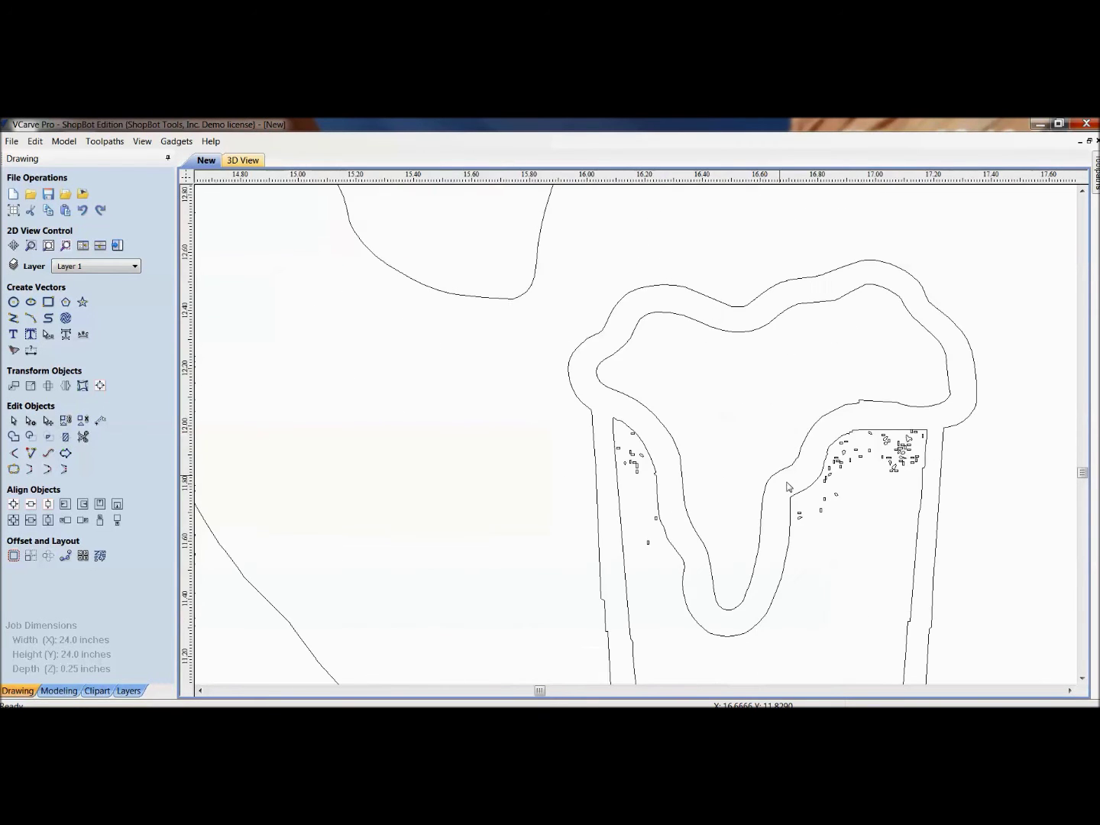
pyautogui.scroll(4, 661, 541)
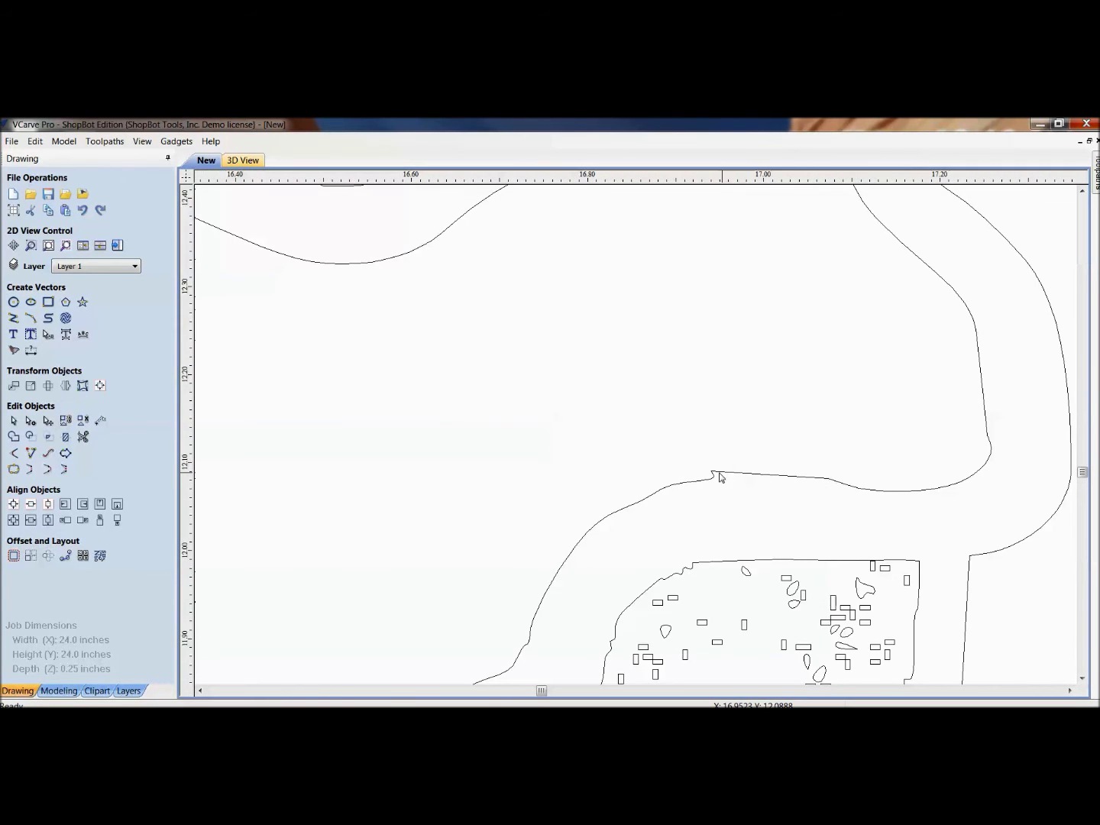
pyautogui.scroll(-3, 729, 524)
pyautogui.moveTo(557, 314); pyautogui.dragTo(840, 572)
pyautogui.press('Delete')
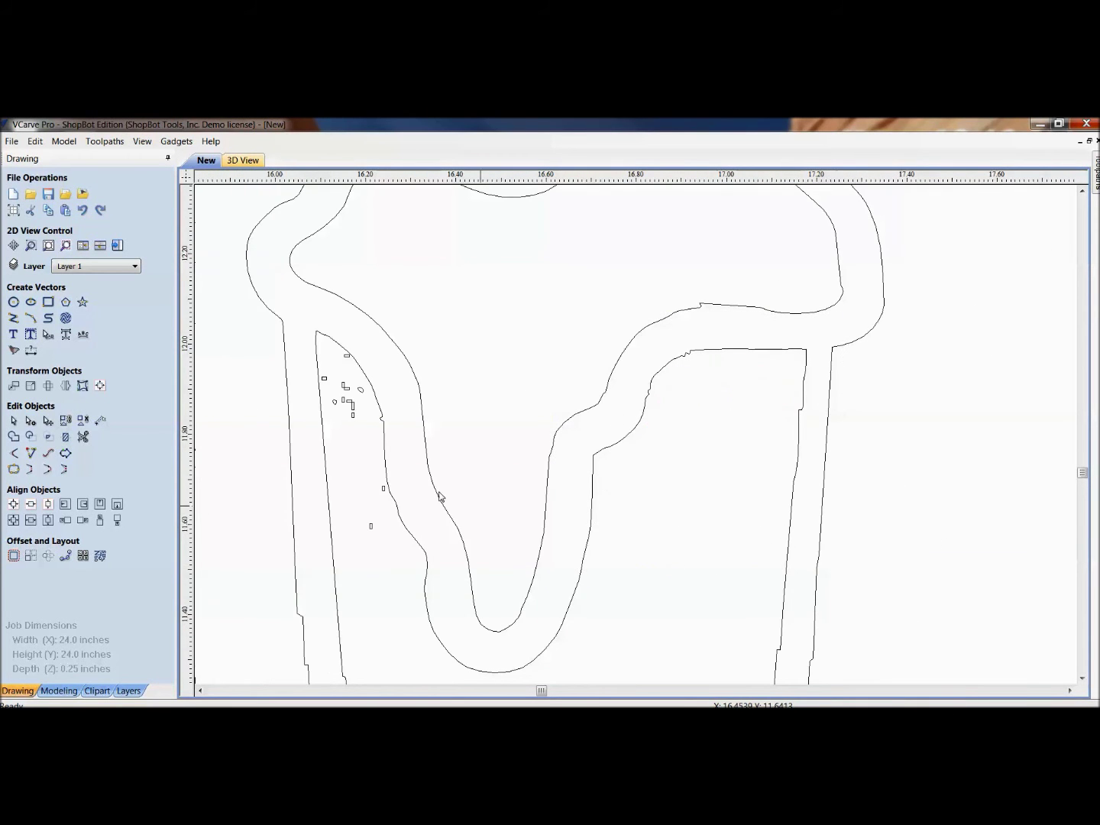
pyautogui.moveTo(295, 319); pyautogui.dragTo(433, 604)
pyautogui.press('Delete')
# Insert a point on the foam's inner outline to the right of the small notch and cut the vector there.
pyautogui.scroll(6, 390, 468)
pyautogui.scroll(2, 389, 467)
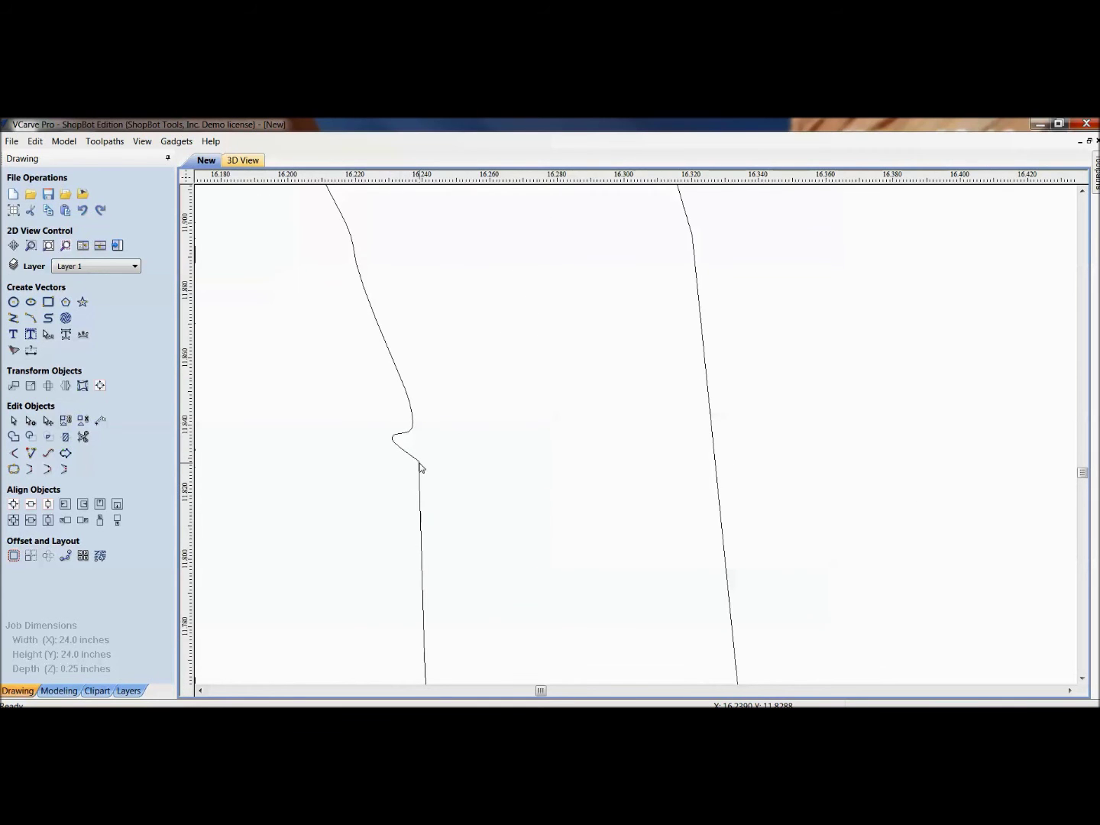
pyautogui.scroll(-5, 419, 468)
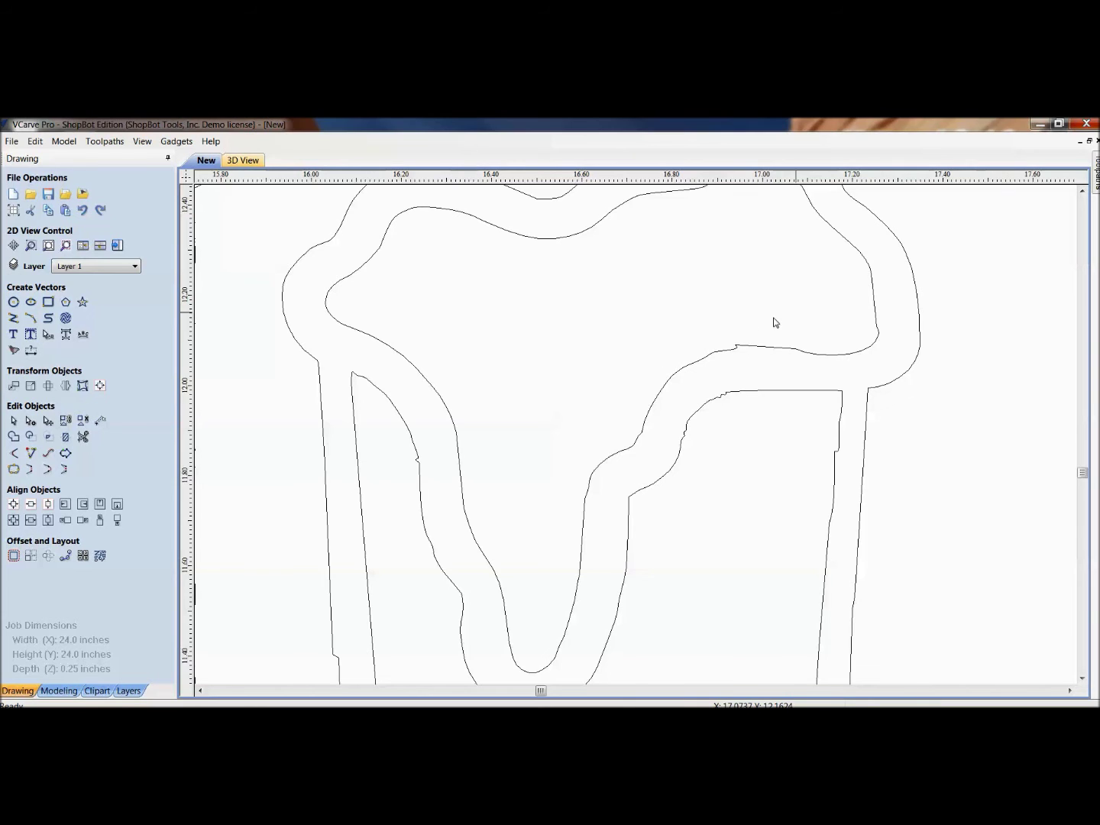
pyautogui.scroll(6, 755, 344)
pyautogui.click(698, 375)
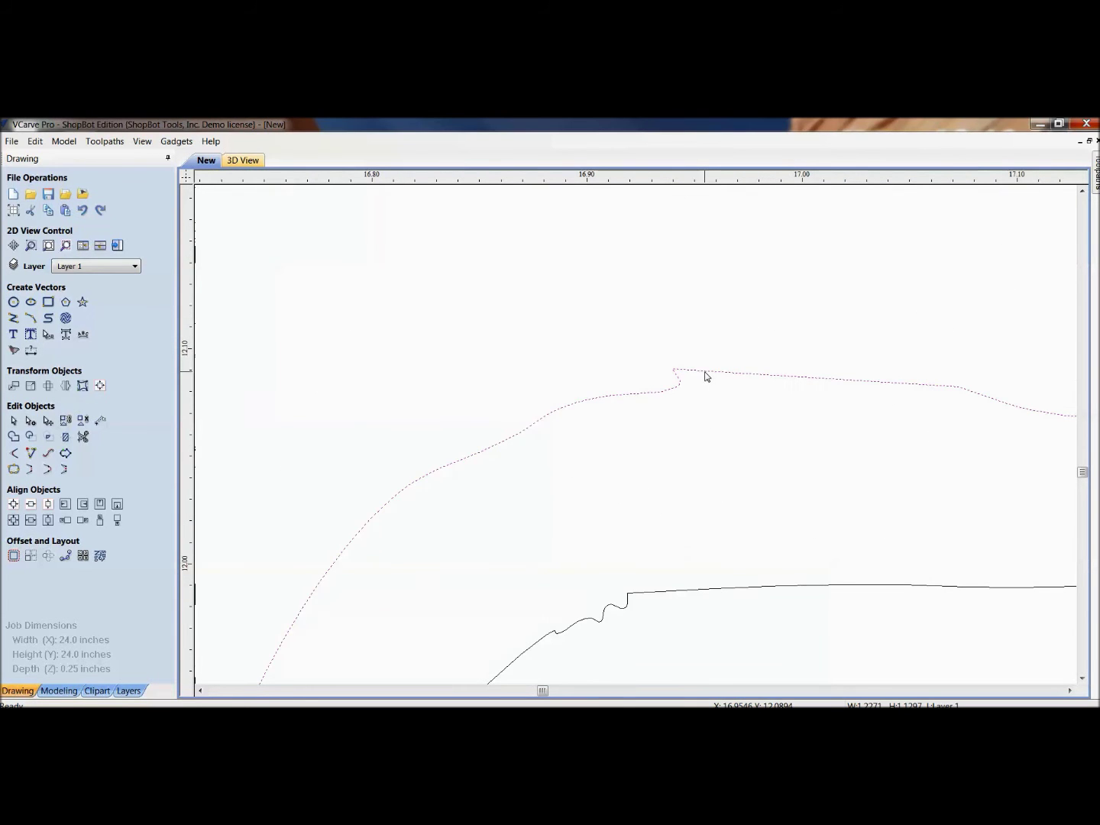
pyautogui.click(613, 411)
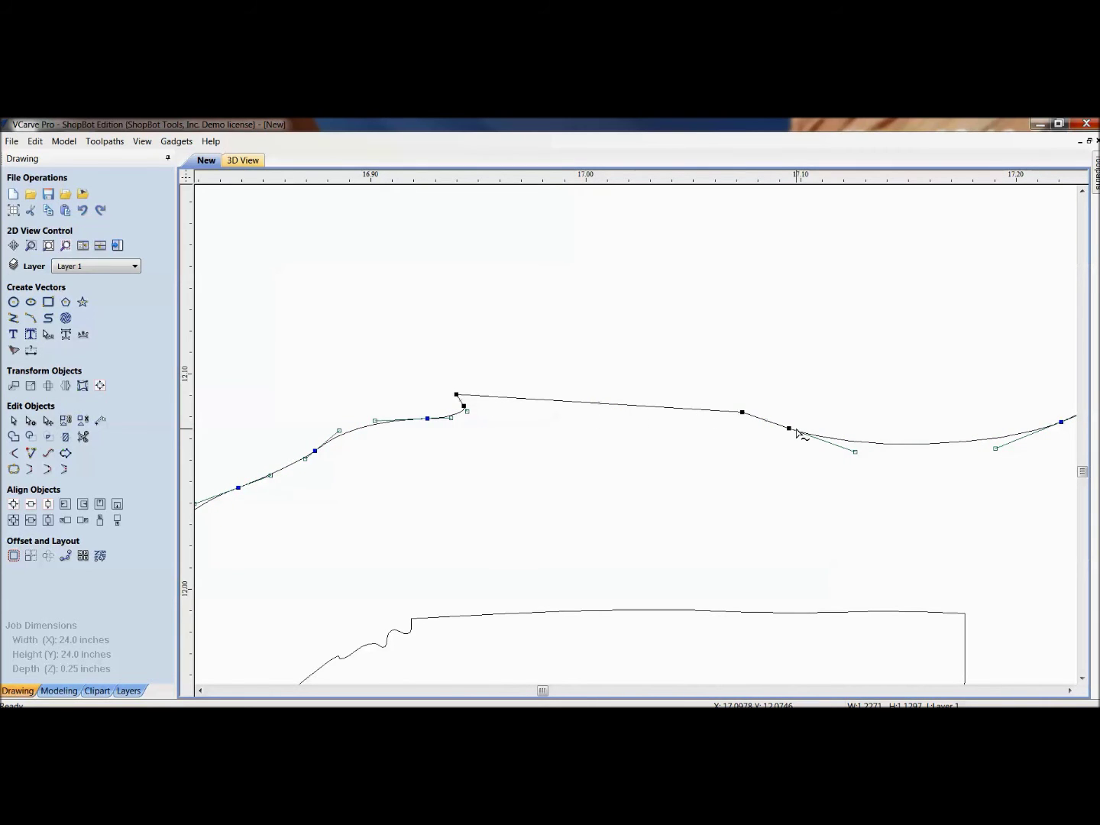
pyautogui.rightClick(893, 450)
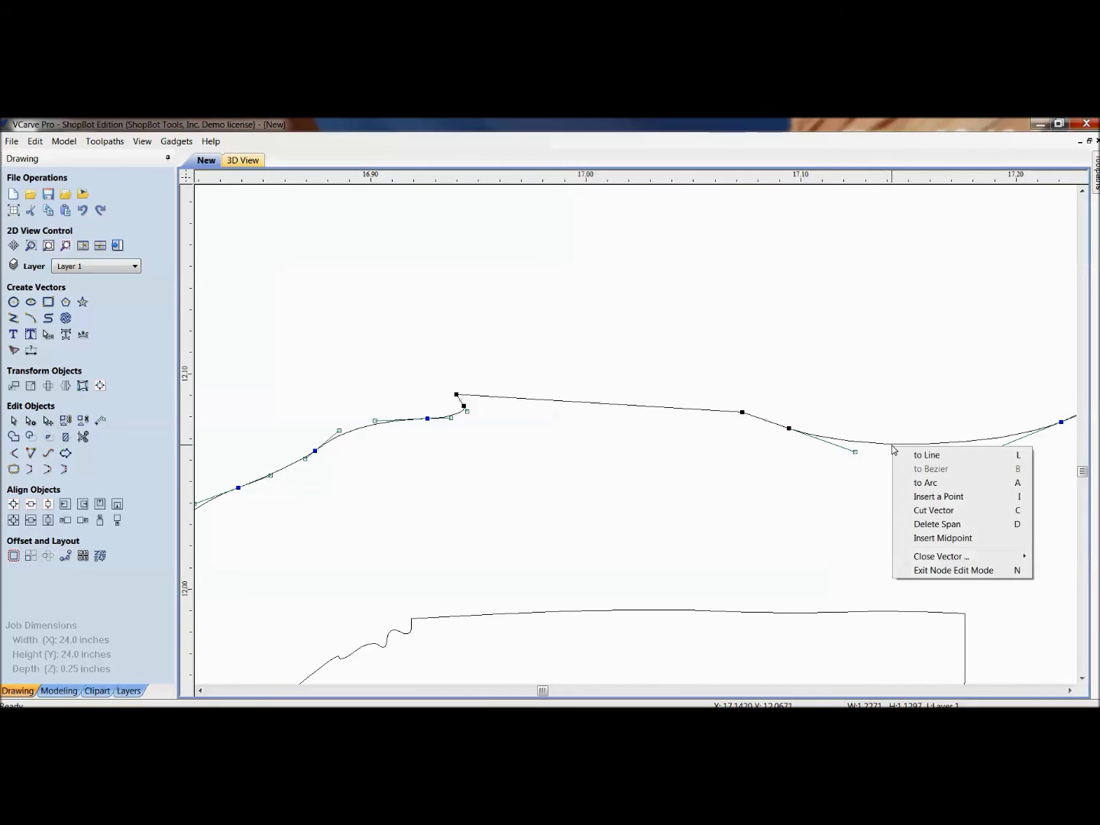
pyautogui.click(933, 497)
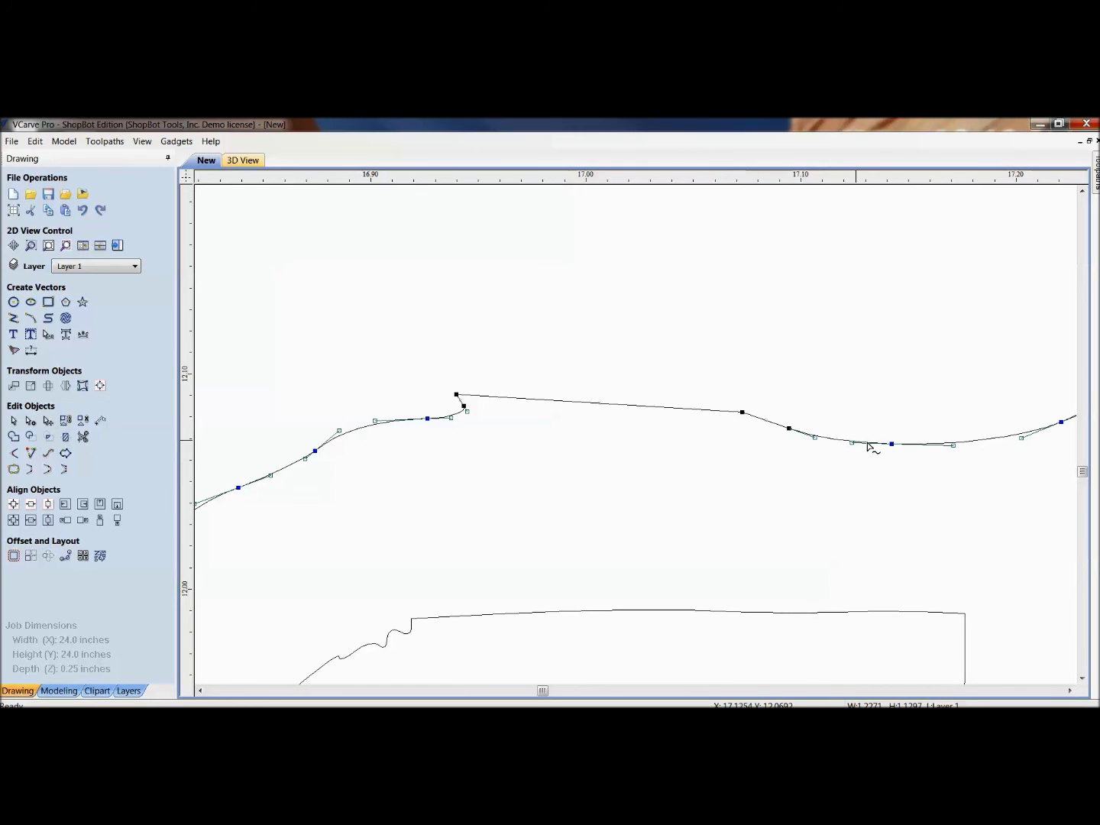
pyautogui.rightClick(893, 448)
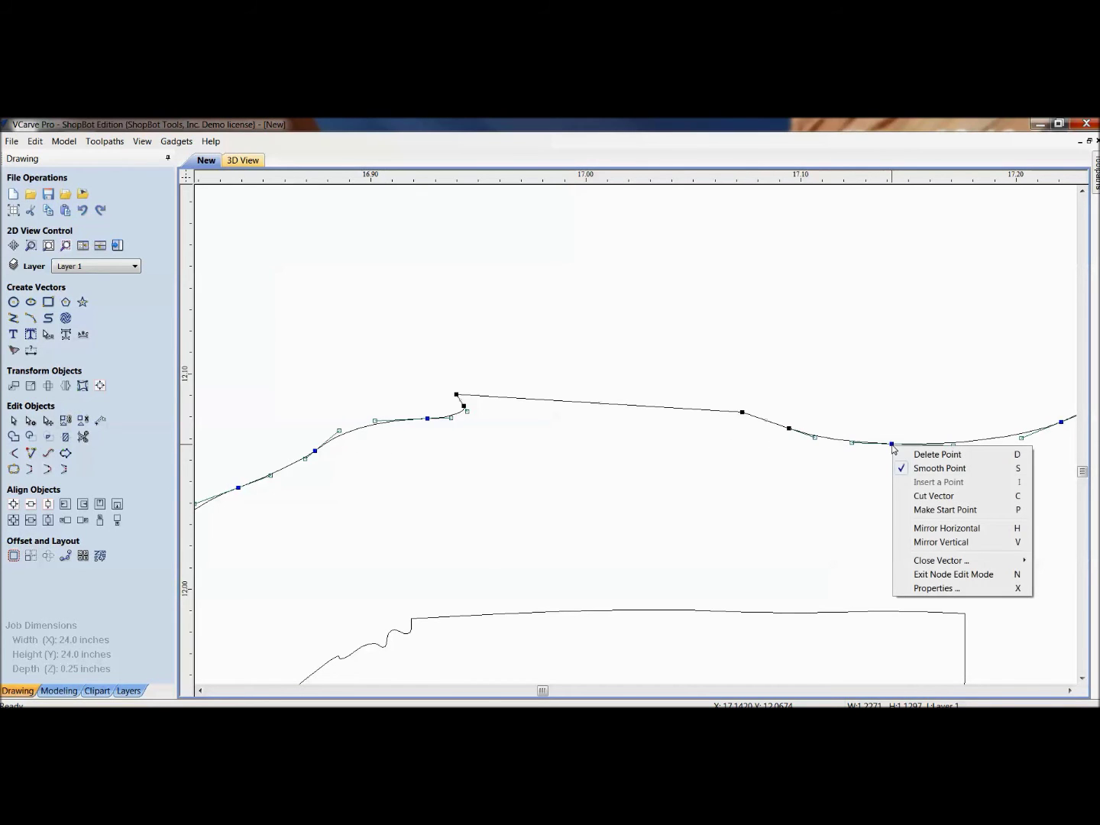
pyautogui.click(917, 497)
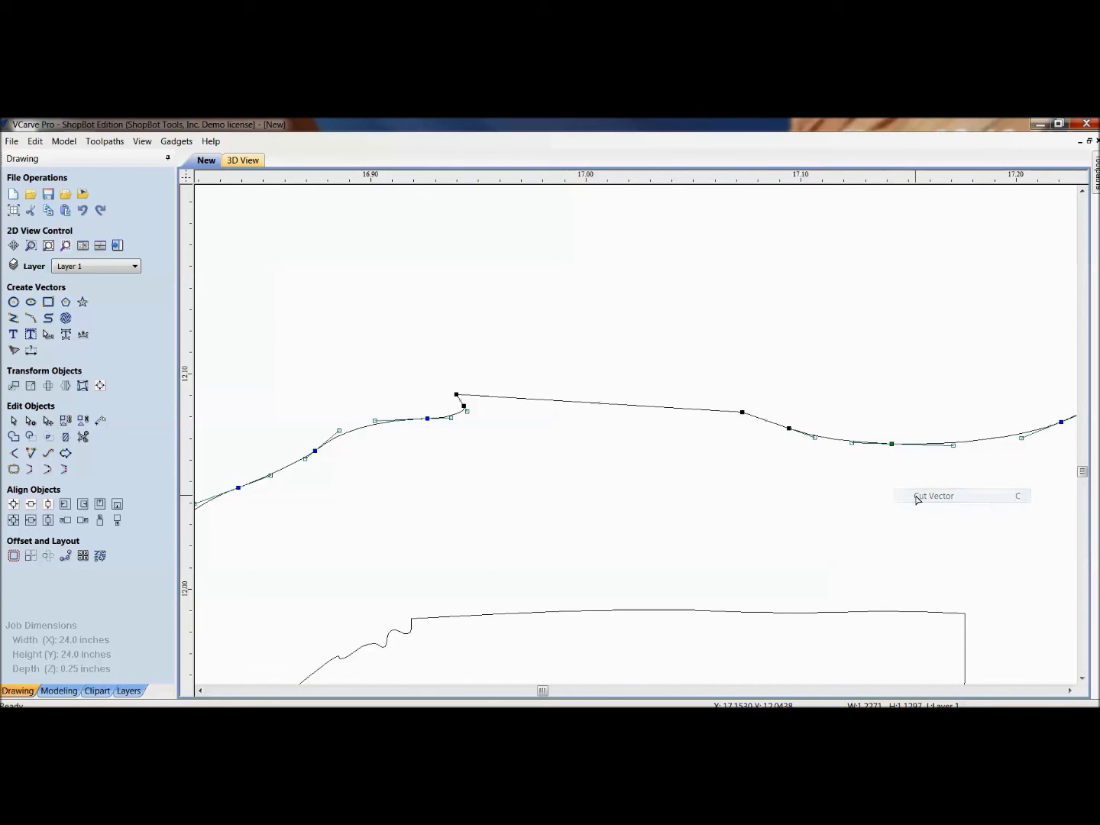
# Cut the foam's inner outline at the smooth node left of the notch and delete the jagged section between the cuts.
pyautogui.rightClick(238, 489)
pyautogui.click(287, 543)
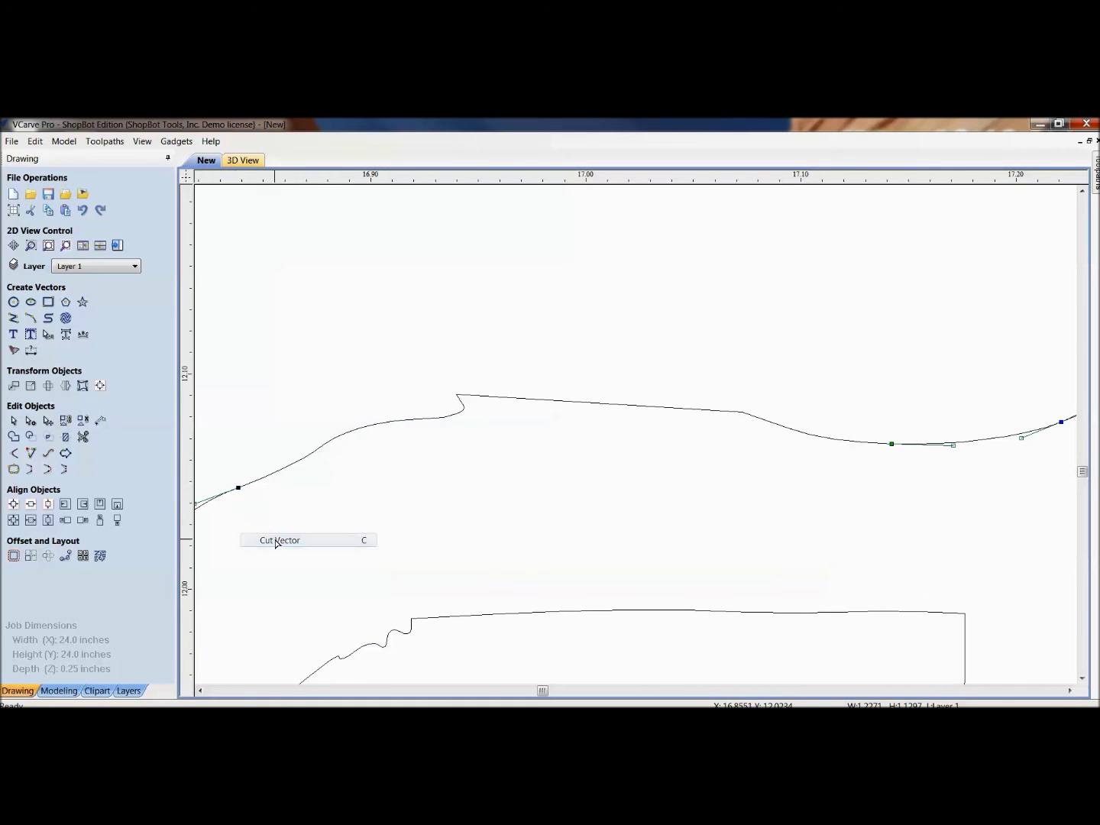
pyautogui.click(390, 425)
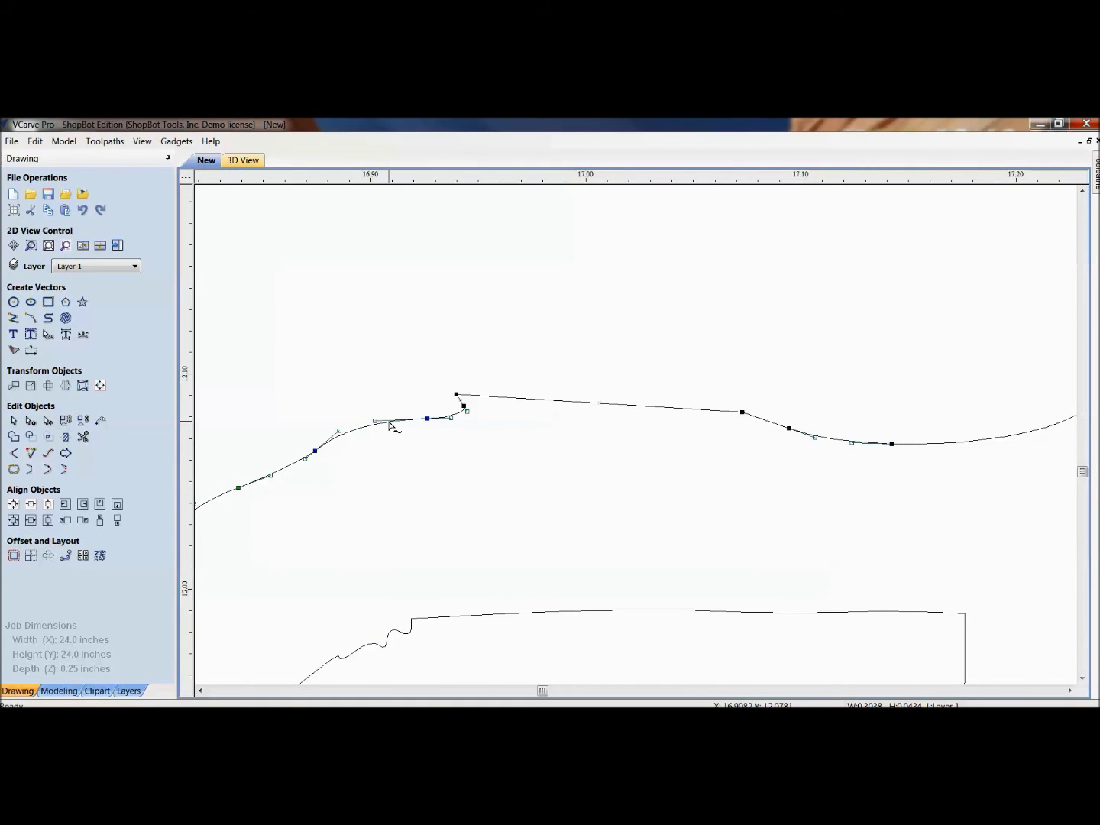
pyautogui.press('Delete')
# Close the gap in the foam's inner outline with a smooth curve.
pyautogui.scroll(-2, 386, 430)
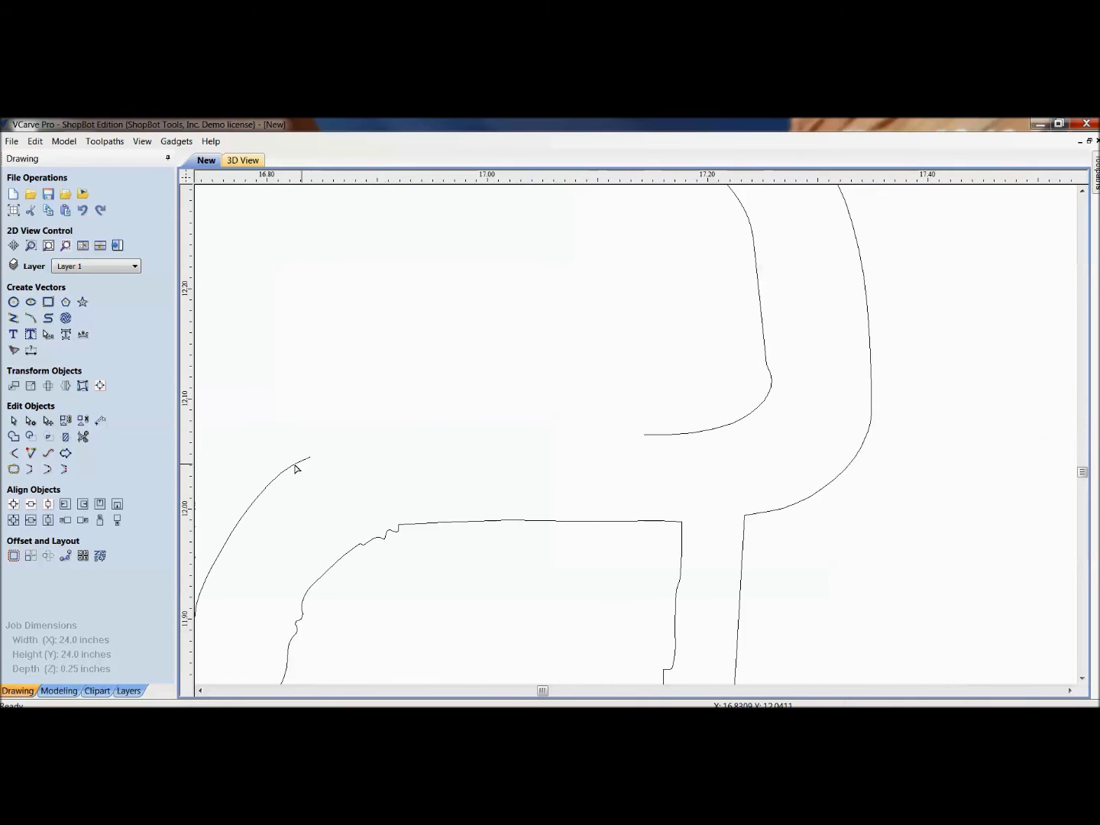
pyautogui.click(303, 464)
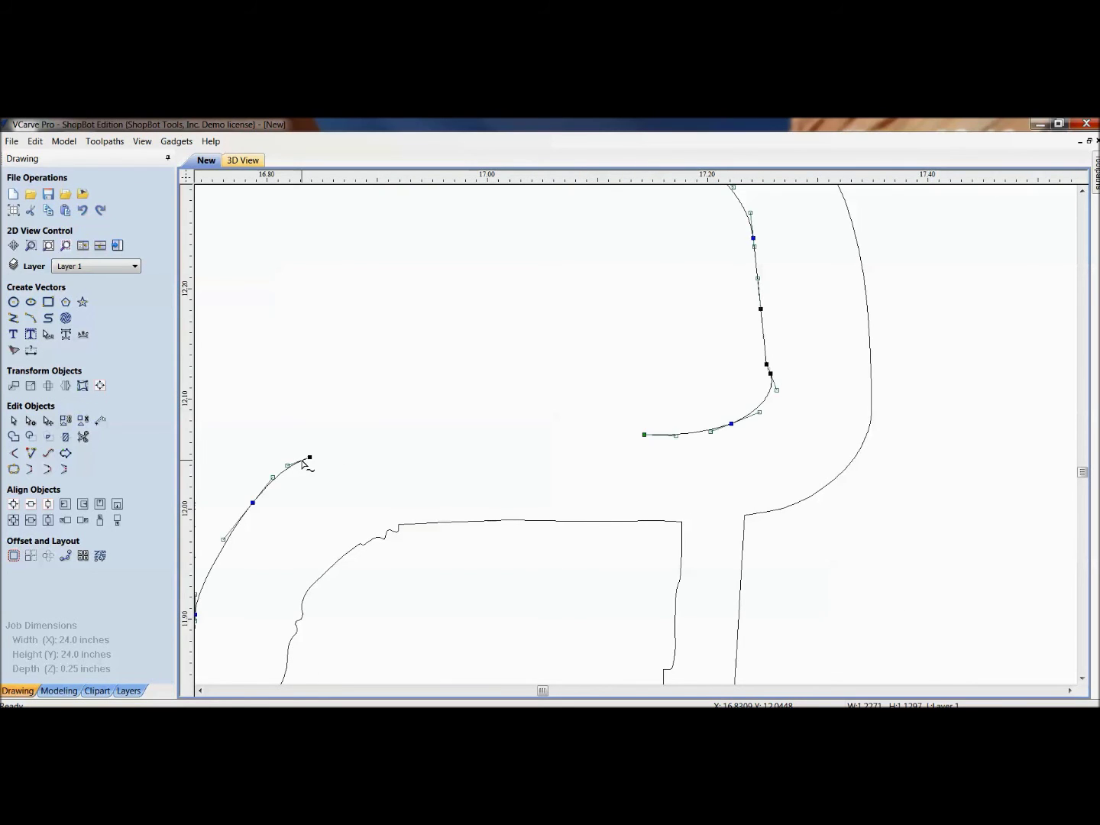
pyautogui.rightClick(304, 464)
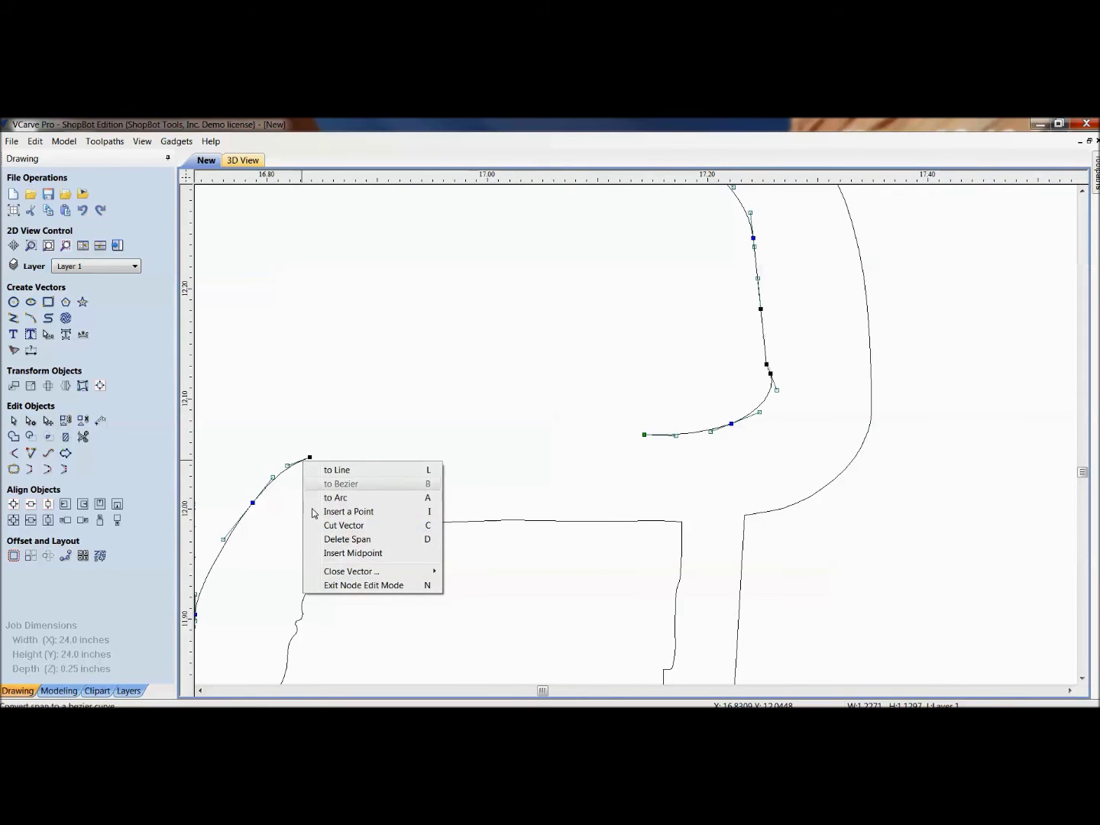
pyautogui.moveTo(343, 577)
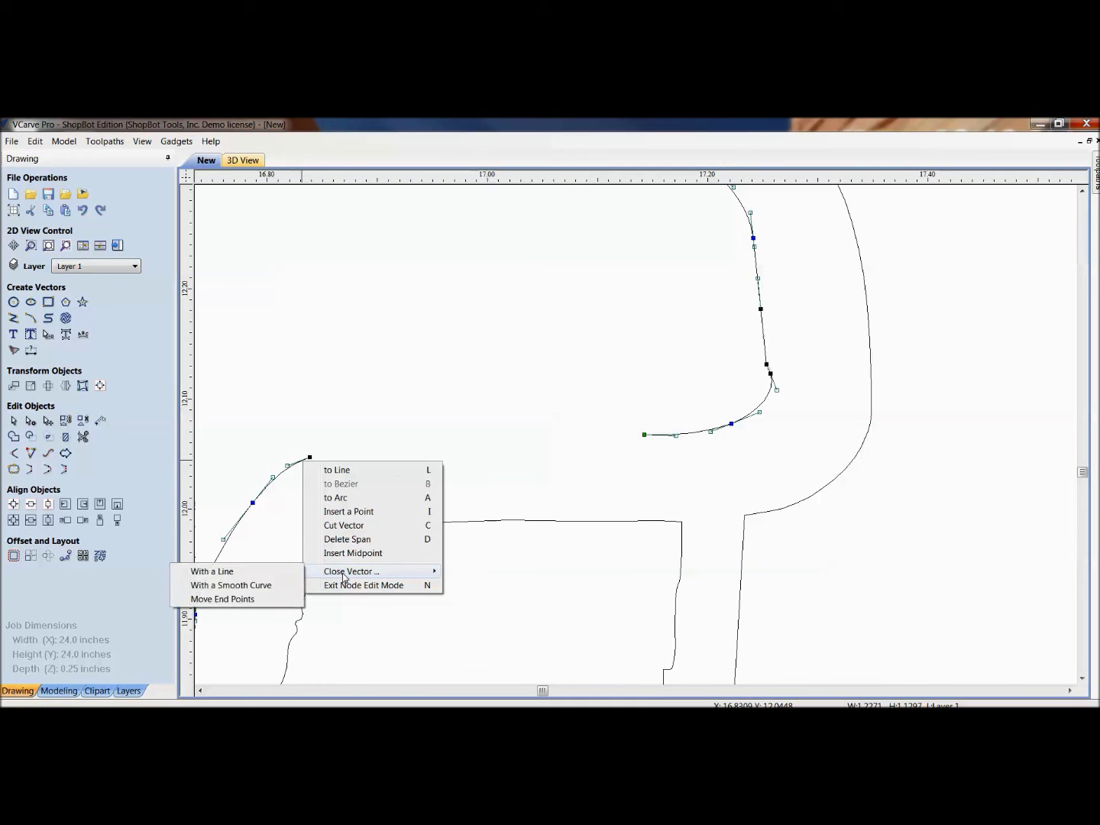
pyautogui.click(270, 585)
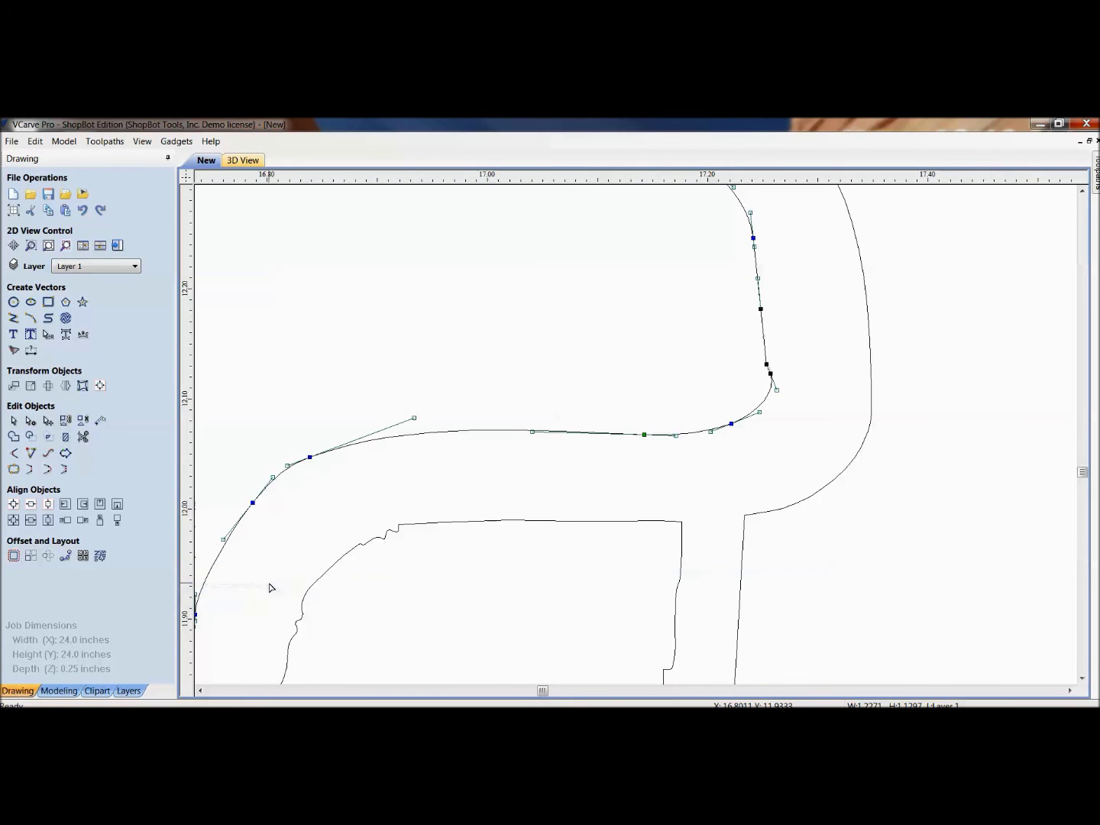
pyautogui.click(417, 437)
# Cut the outer outline of the B following the C at the upper corner of its jagged vertical left edge.
pyautogui.scroll(-10, 532, 426)
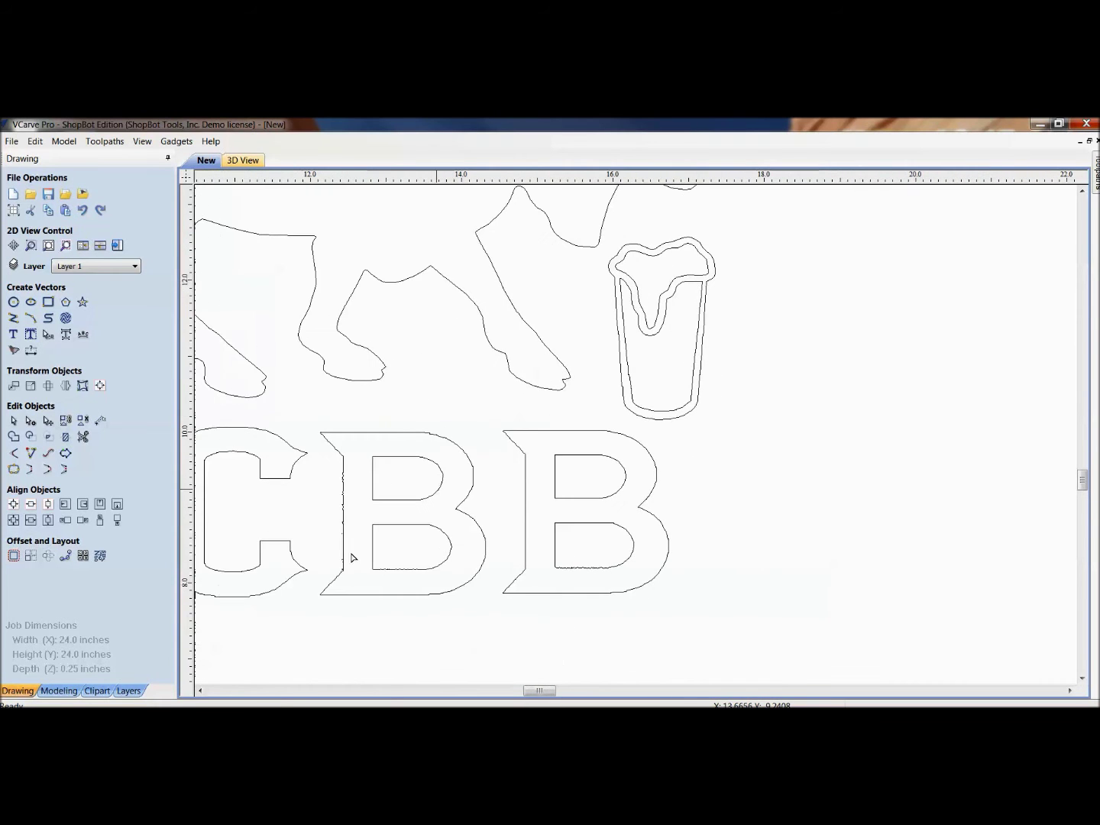
pyautogui.scroll(5, 309, 546)
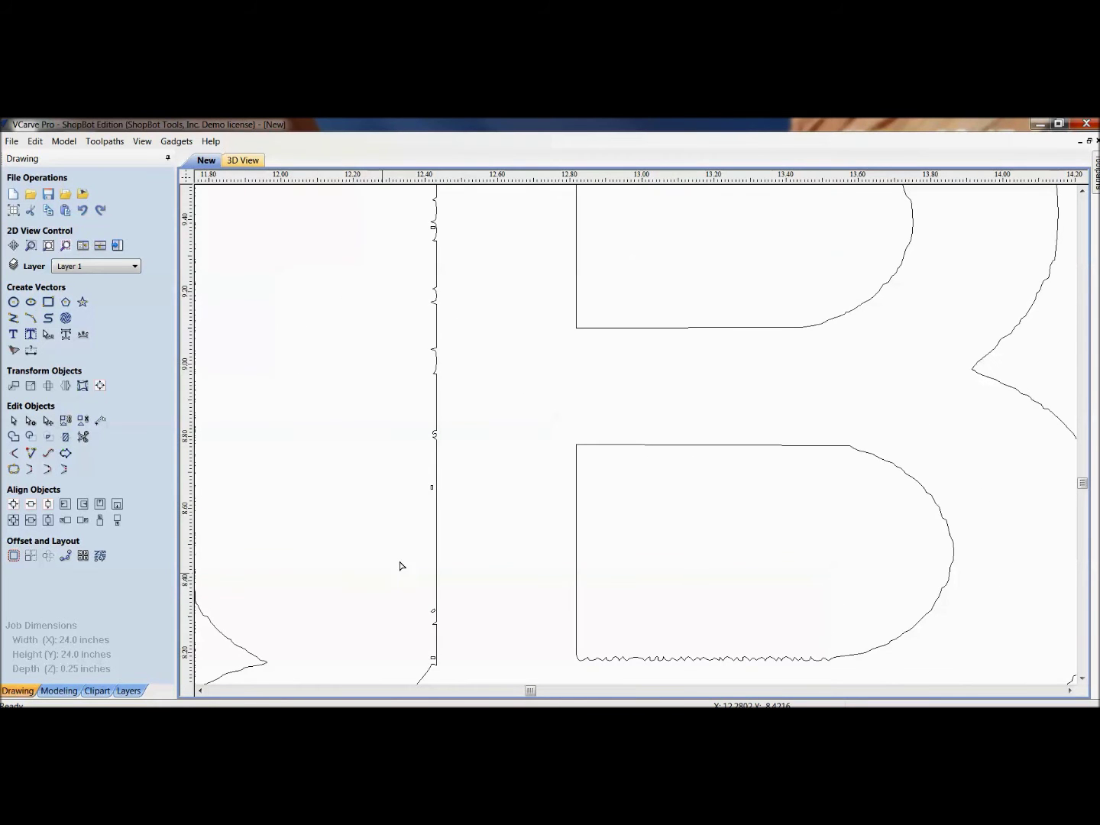
pyautogui.scroll(2, 401, 567)
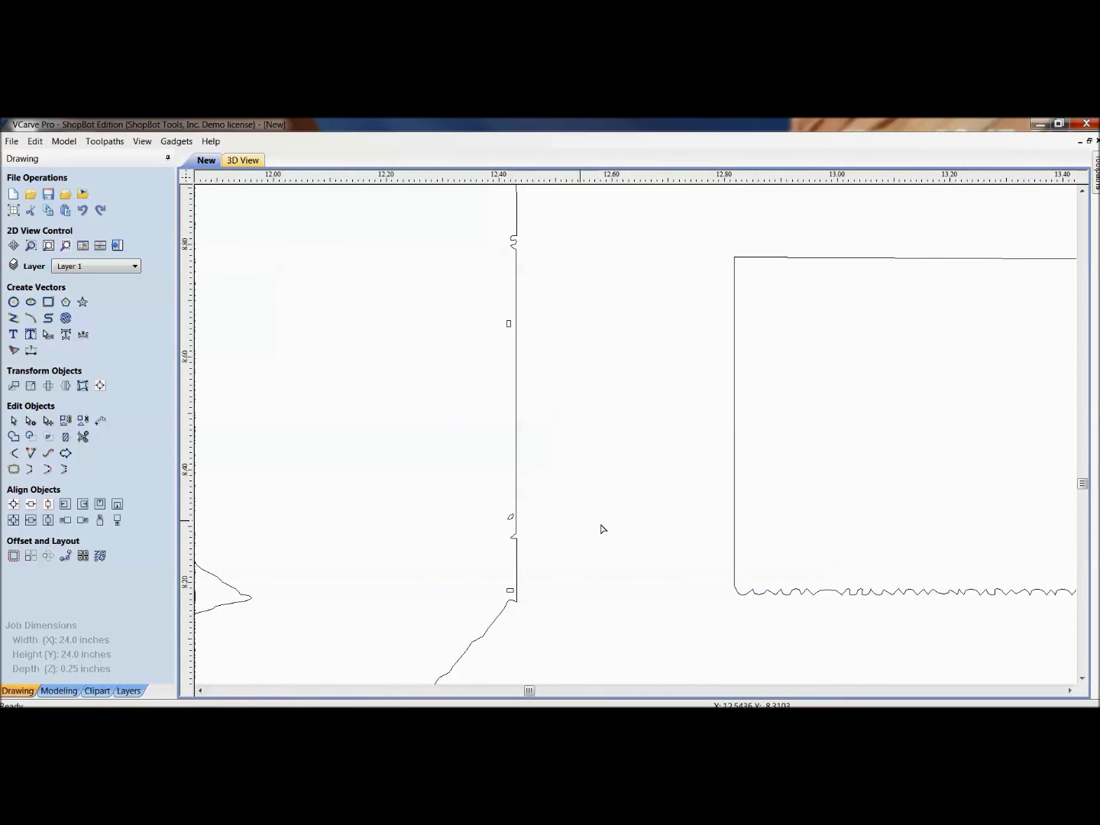
pyautogui.scroll(-2, 601, 528)
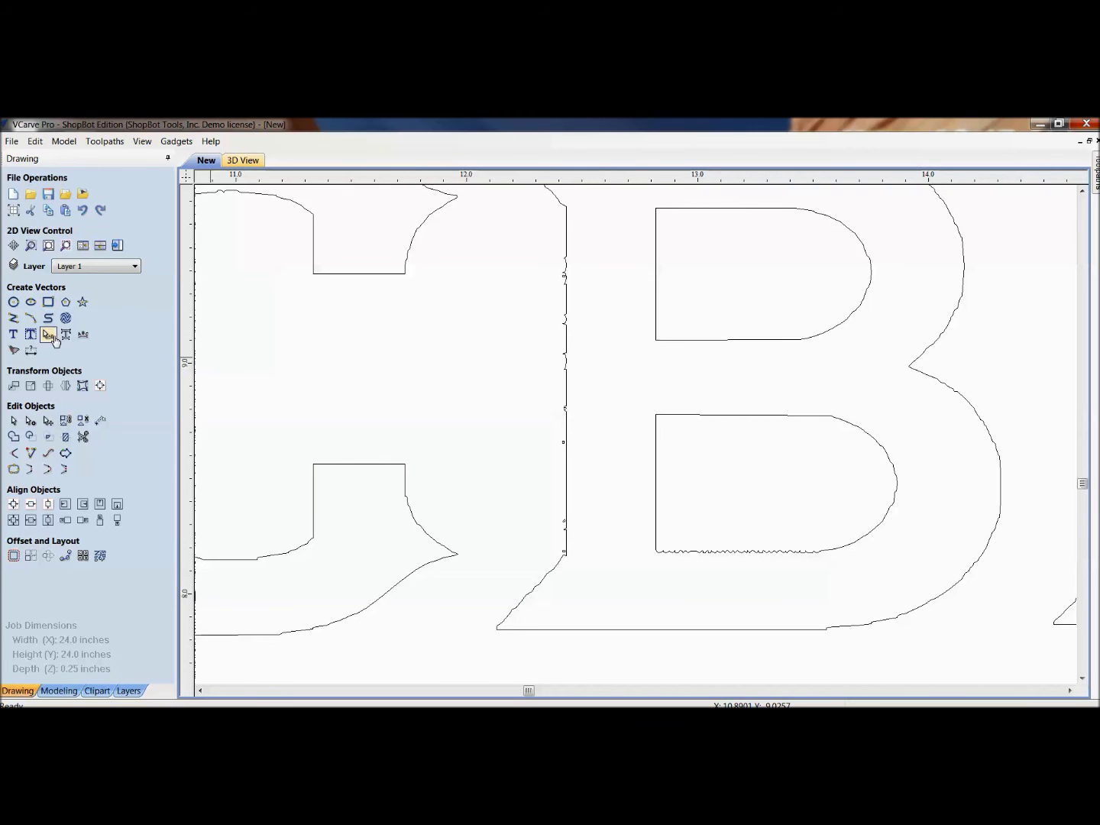
pyautogui.scroll(-2, 445, 355)
pyautogui.scroll(4, 484, 388)
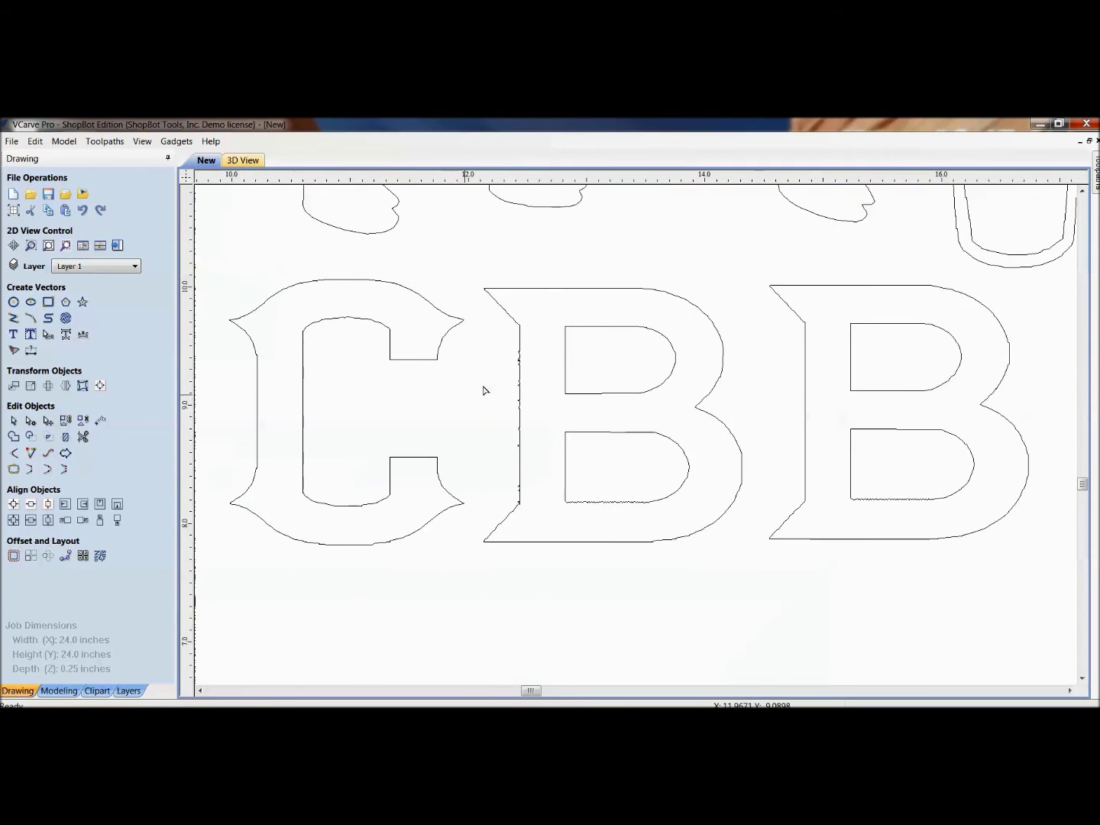
pyautogui.scroll(2, 535, 311)
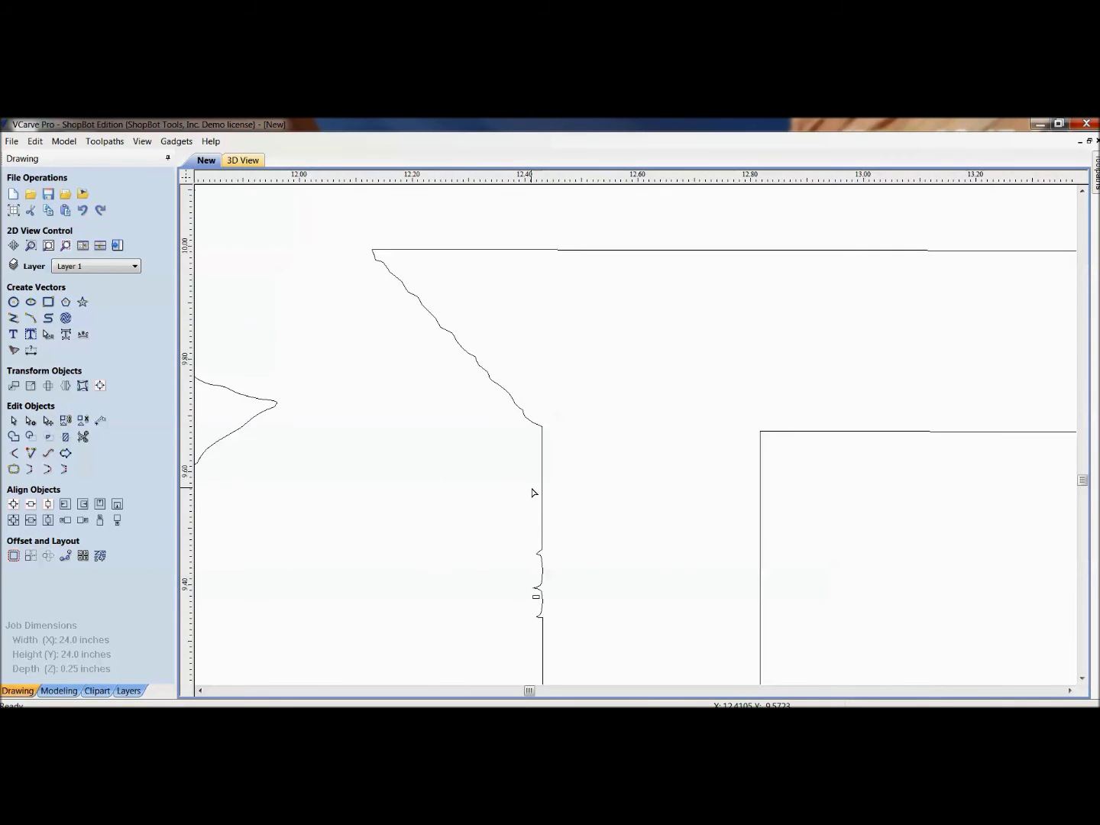
pyautogui.click(544, 487)
pyautogui.scroll(4, 528, 450)
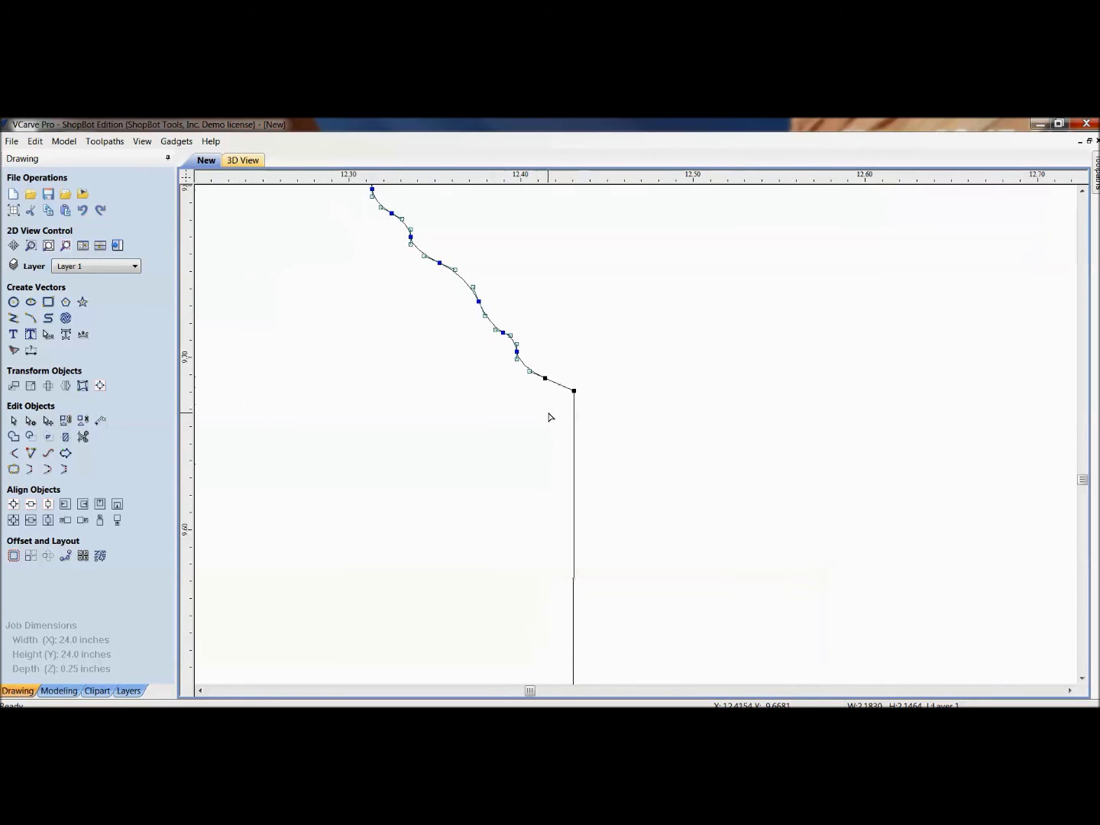
pyautogui.rightClick(574, 391)
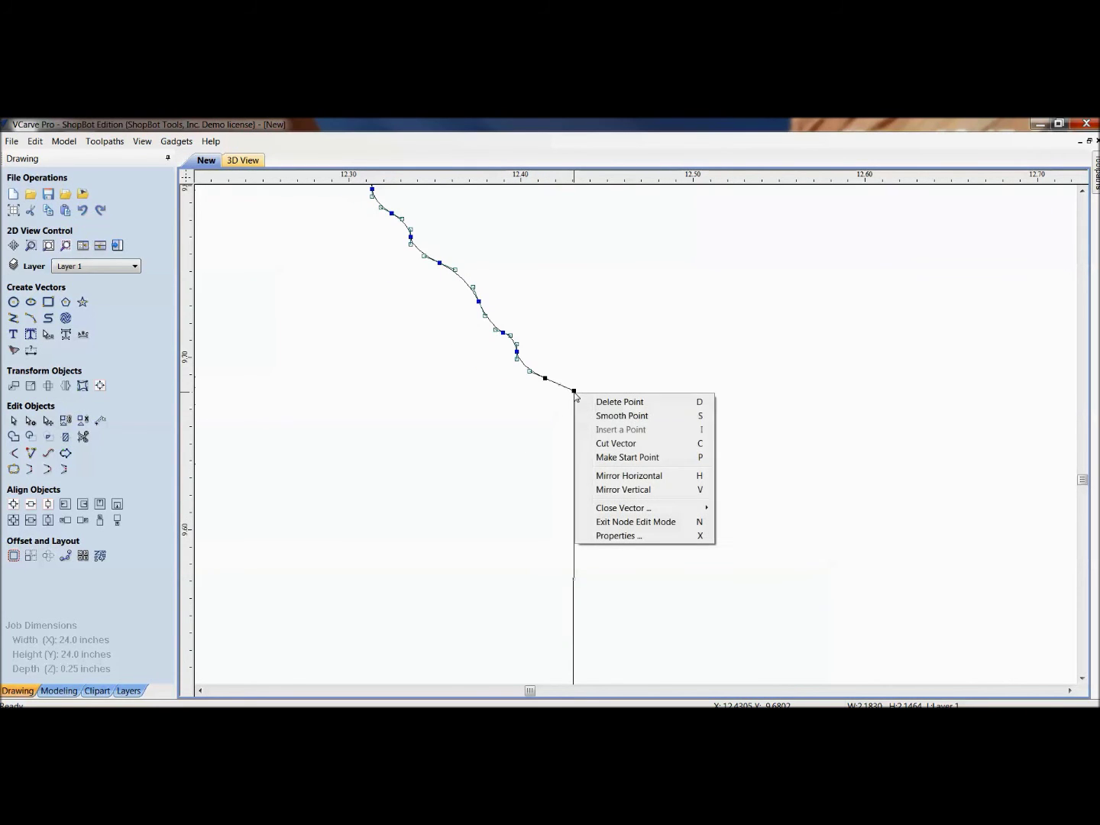
pyautogui.click(612, 443)
pyautogui.scroll(-5, 584, 503)
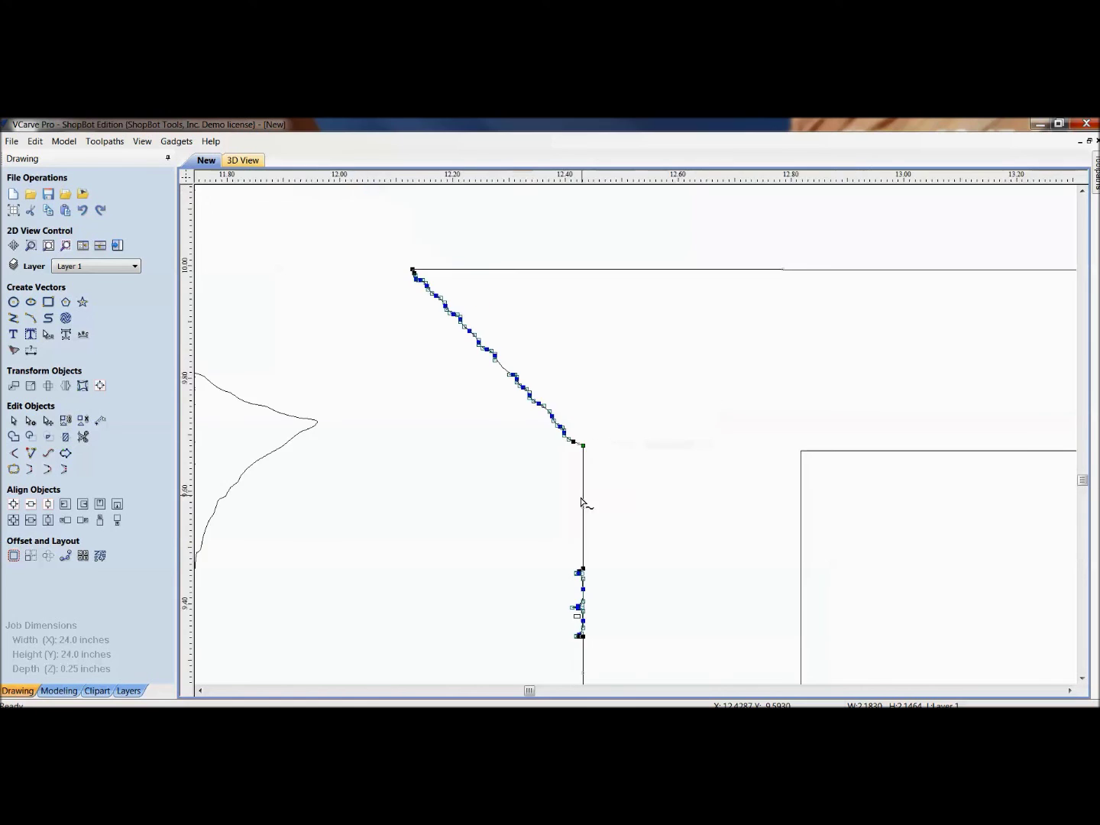
# Cut the same B's outline at the lower corner of its left edge and delete the jagged vertical section.
pyautogui.scroll(5, 552, 550)
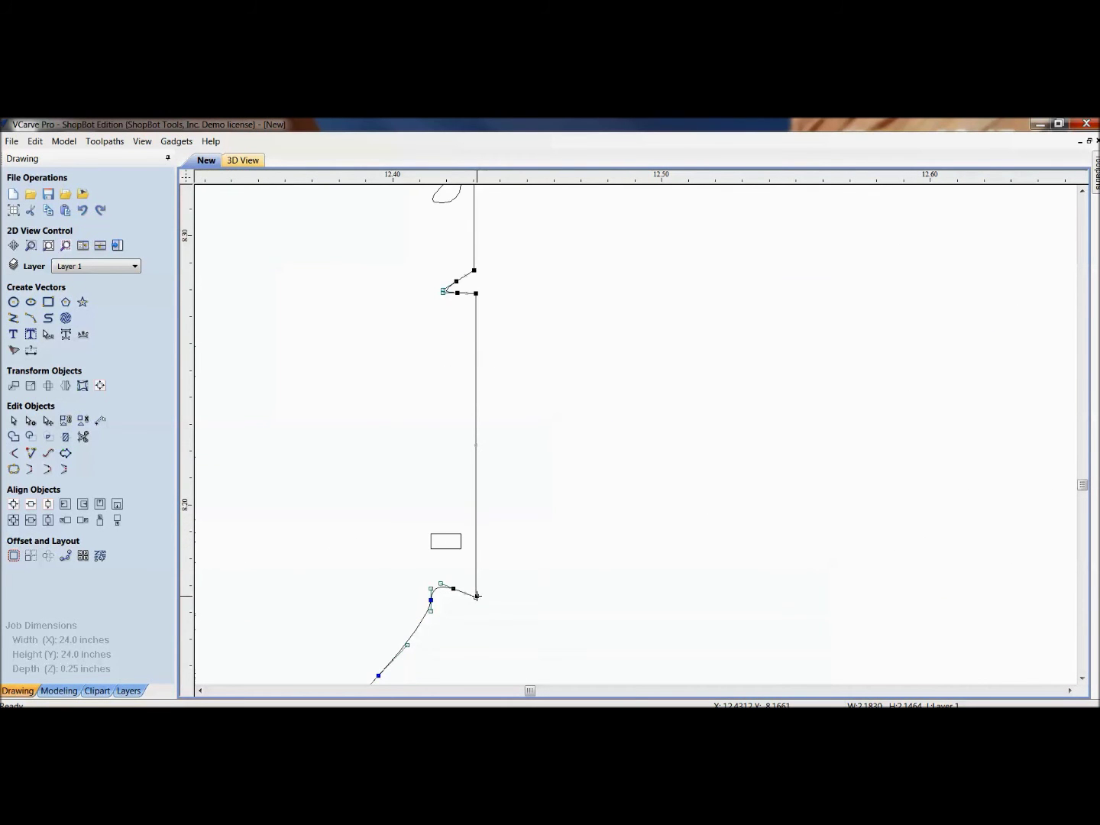
pyautogui.rightClick(476, 597)
pyautogui.click(525, 498)
pyautogui.press('Delete')
pyautogui.scroll(-4, 474, 517)
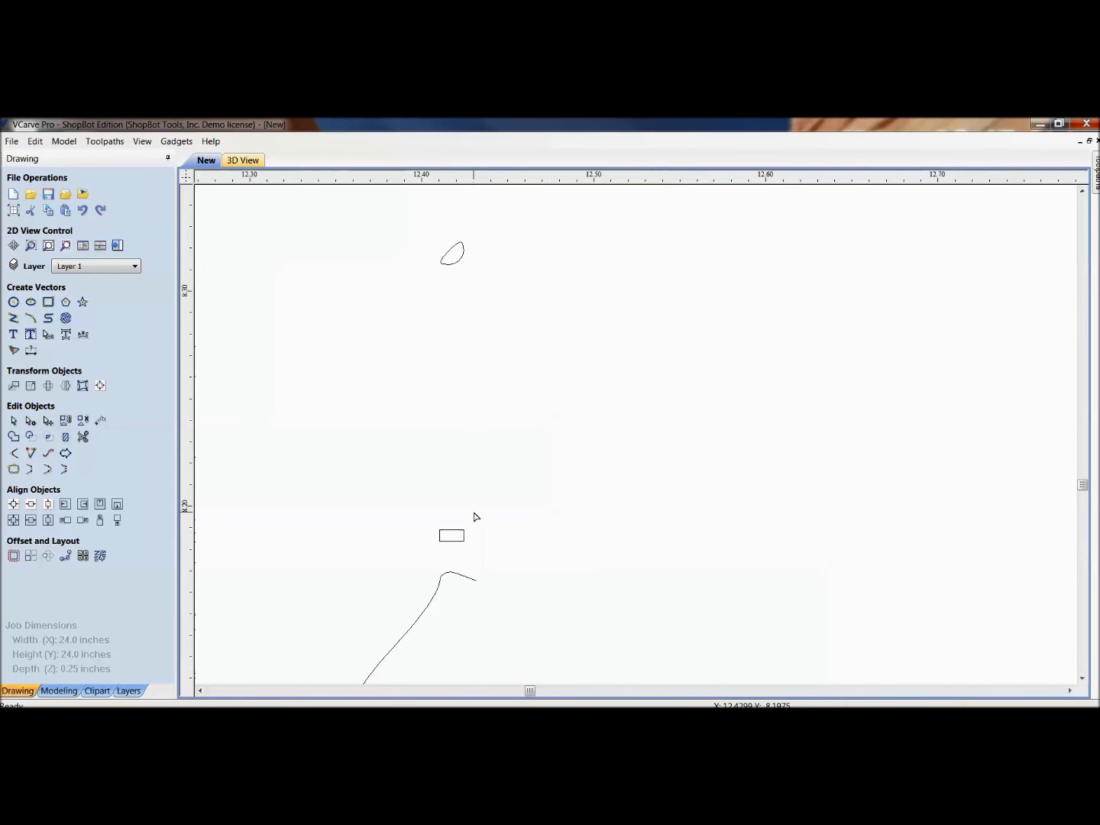
# Close the open left edge of the B's outer outline with a straight line.
pyautogui.click(473, 574)
pyautogui.scroll(3, 476, 574)
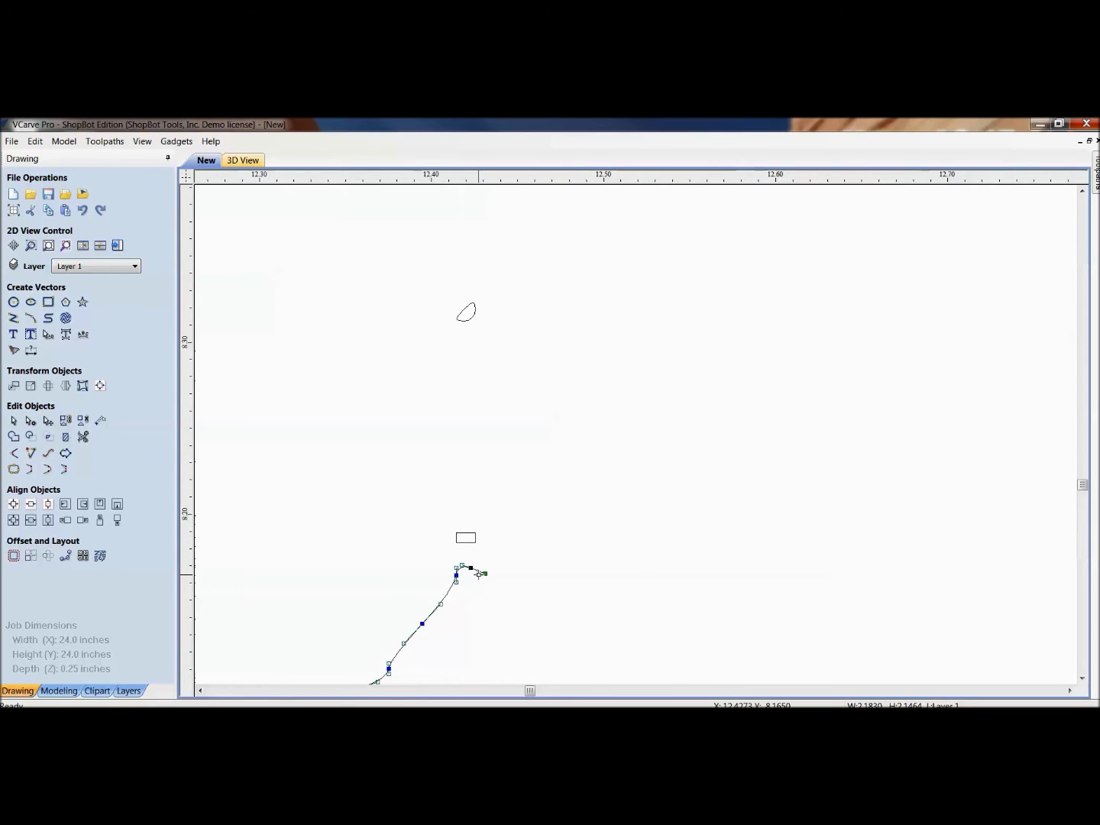
pyautogui.rightClick(480, 572)
pyautogui.moveTo(519, 540)
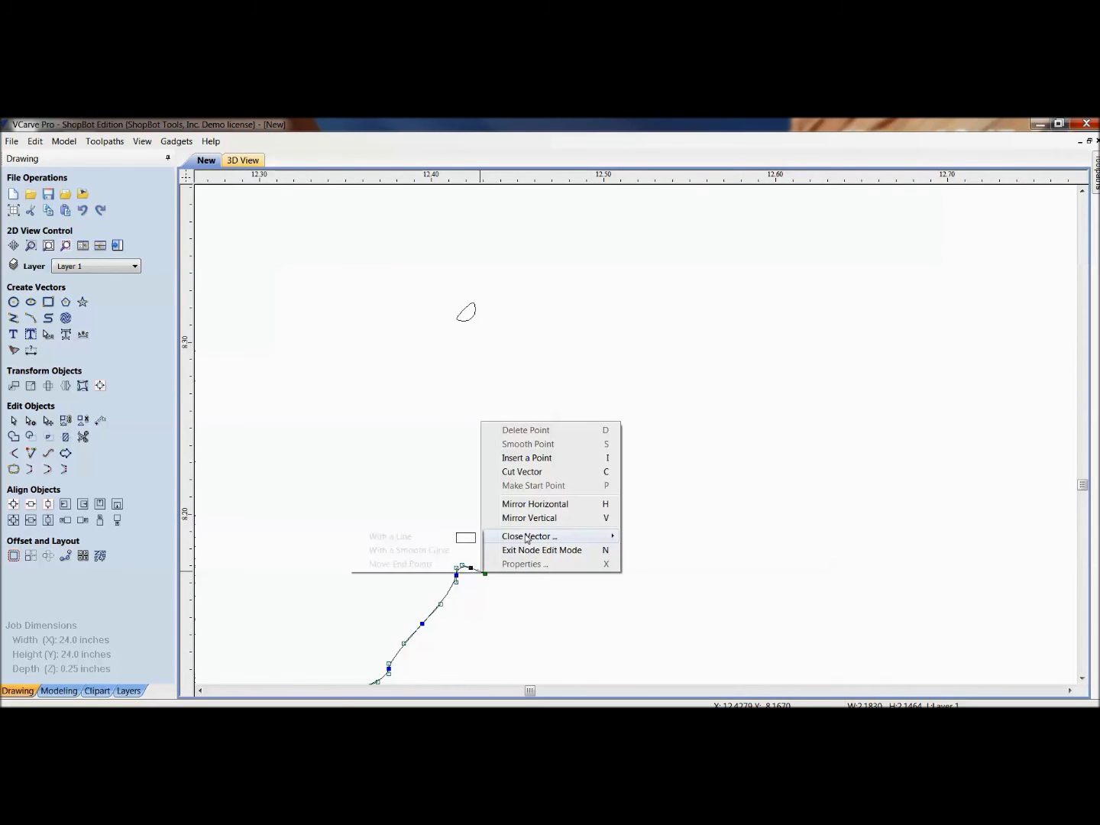
pyautogui.click(432, 549)
pyautogui.scroll(-3, 459, 484)
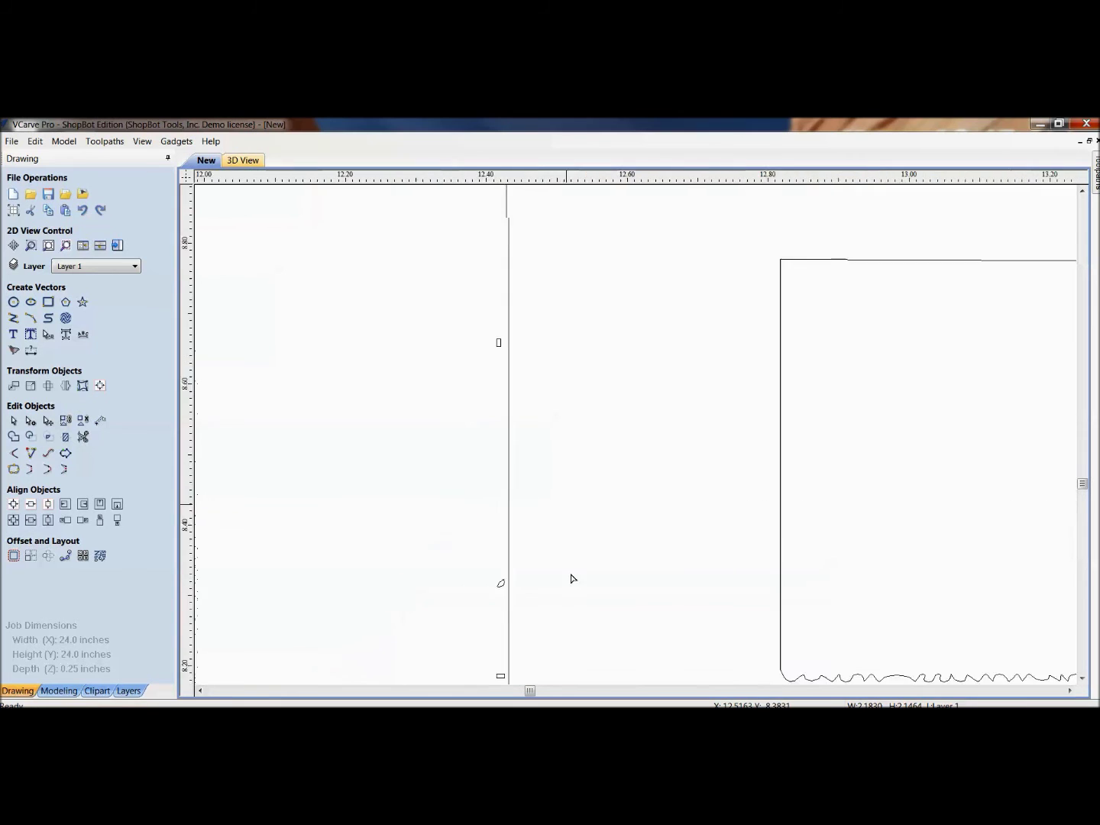
# Delete the stray speck beside the upper part of the straight left edge of the B following the C.
pyautogui.scroll(-3, 549, 497)
pyautogui.scroll(4, 515, 358)
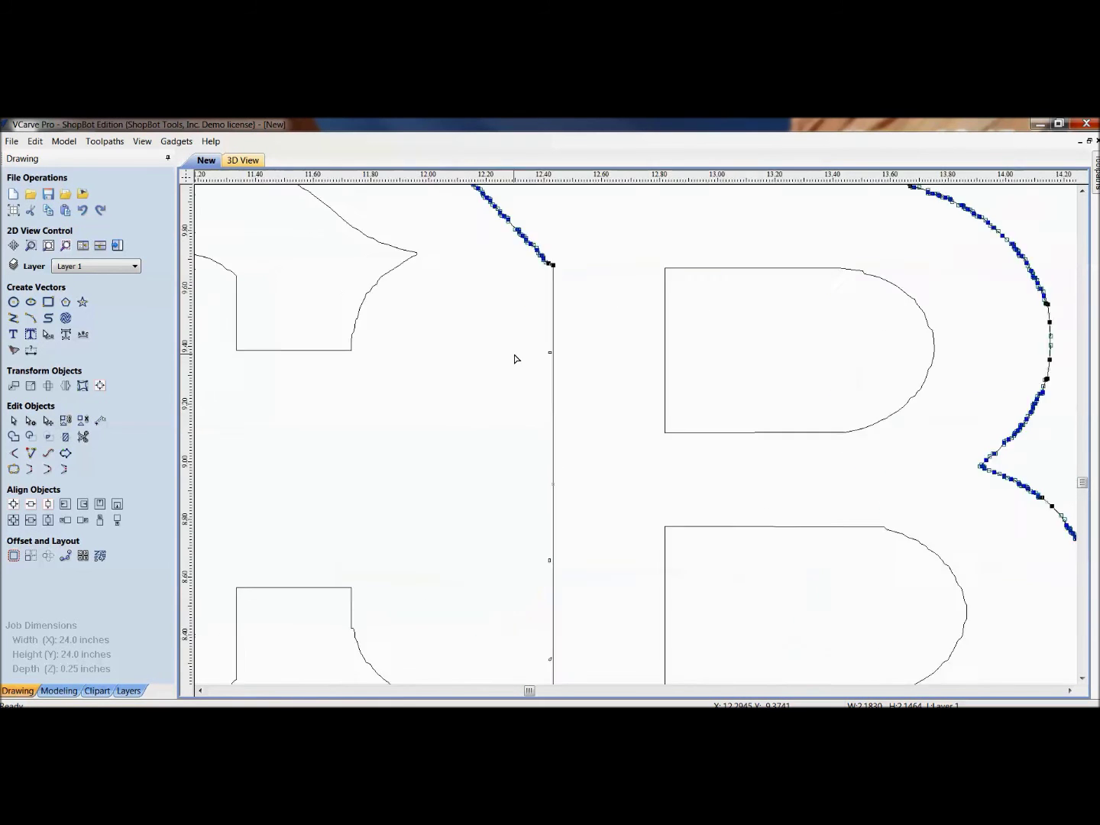
pyautogui.moveTo(560, 347); pyautogui.dragTo(602, 522)
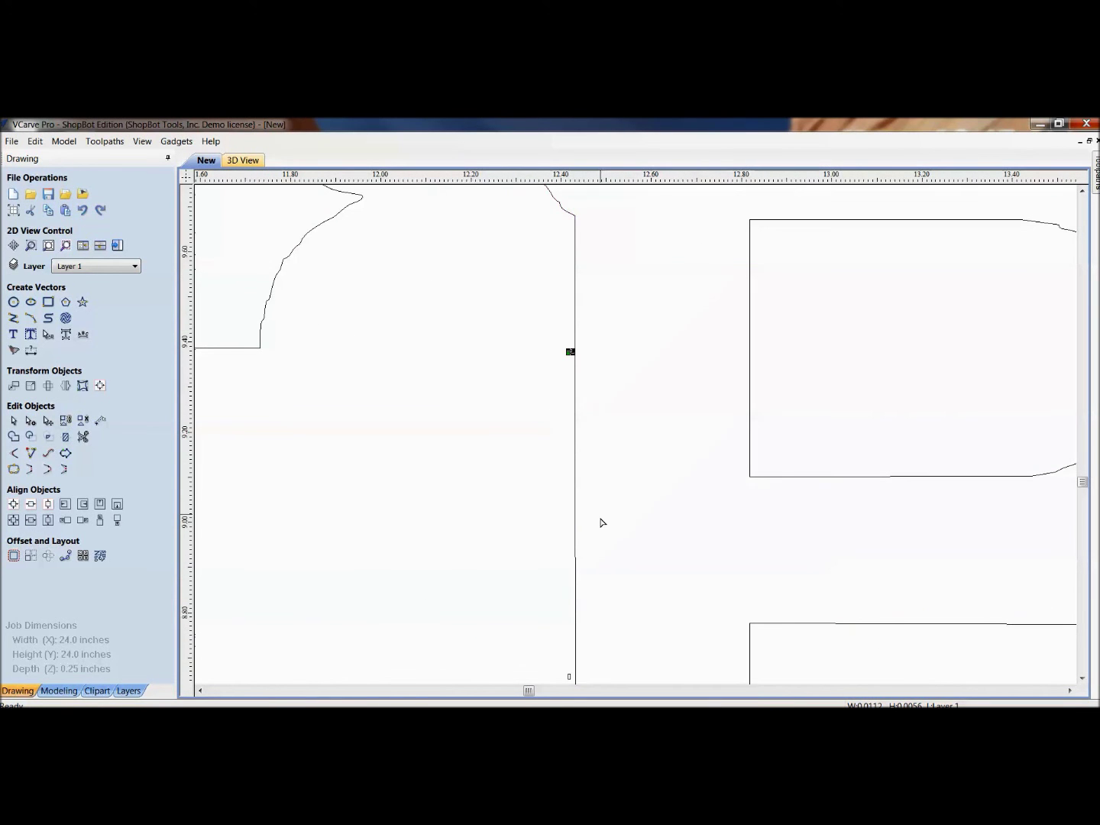
# Inspect the remaining specks beside the B, the jagged counter edges in the lettering, and the bull and glass outlines.
pyautogui.scroll(-3, 527, 474)
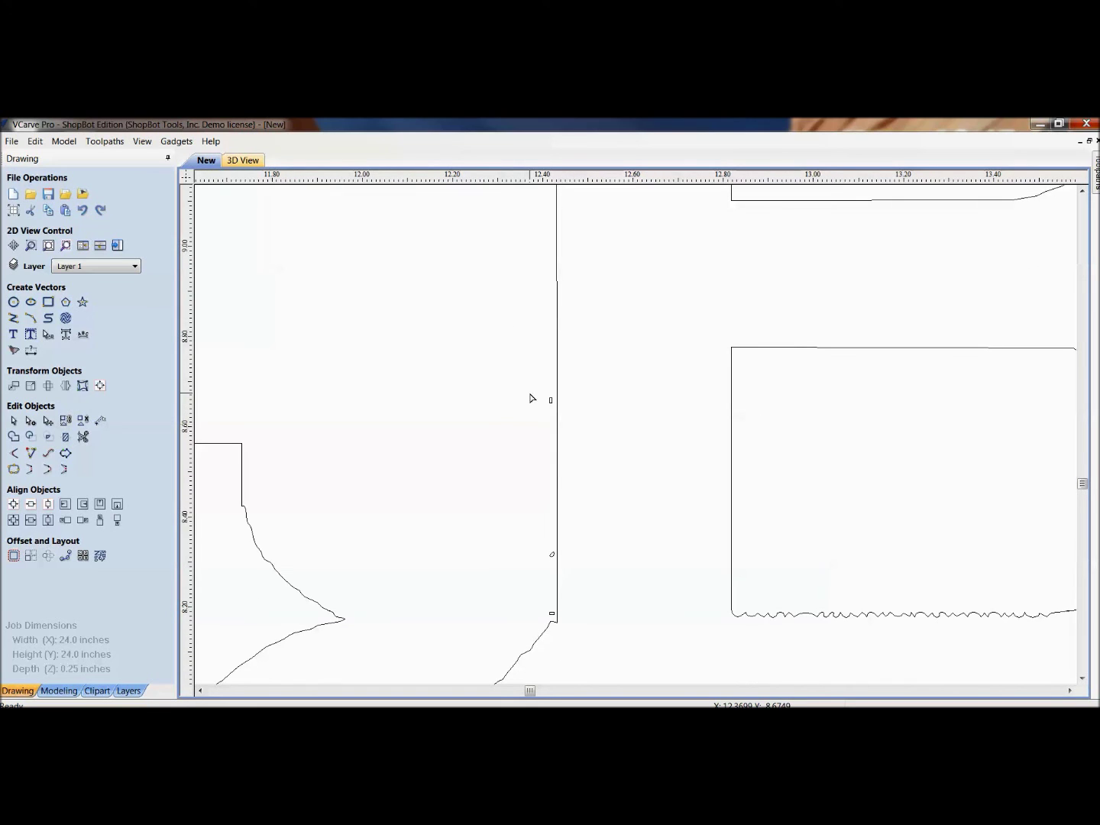
pyautogui.scroll(-4, 550, 474)
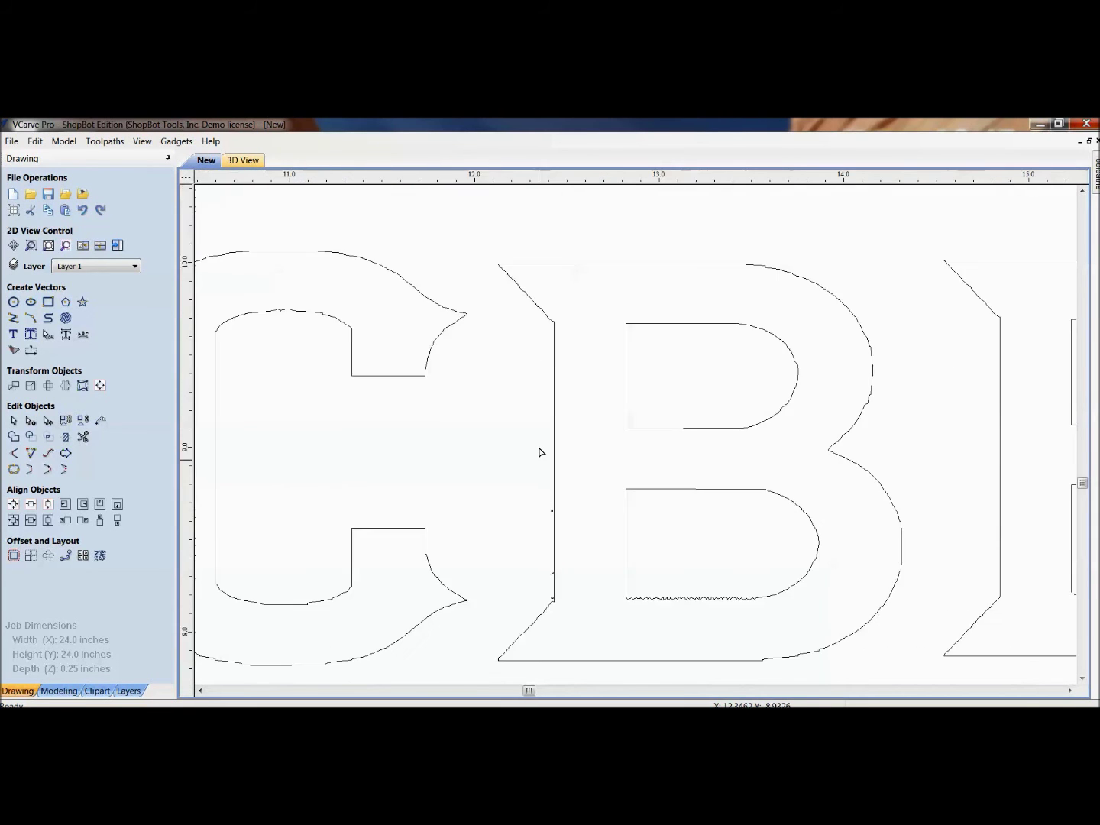
pyautogui.moveTo(533, 386); pyautogui.dragTo(543, 476)
pyautogui.scroll(-3, 412, 483)
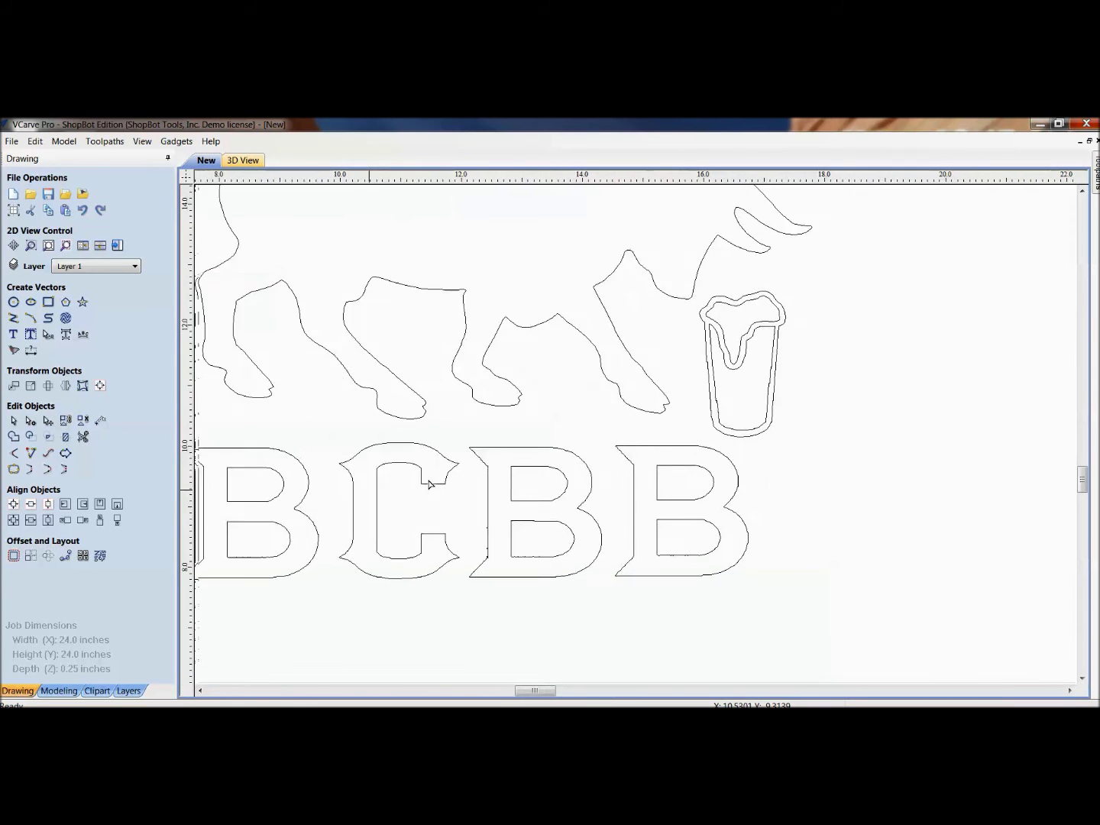
pyautogui.scroll(1, 363, 585)
pyautogui.scroll(2, 378, 565)
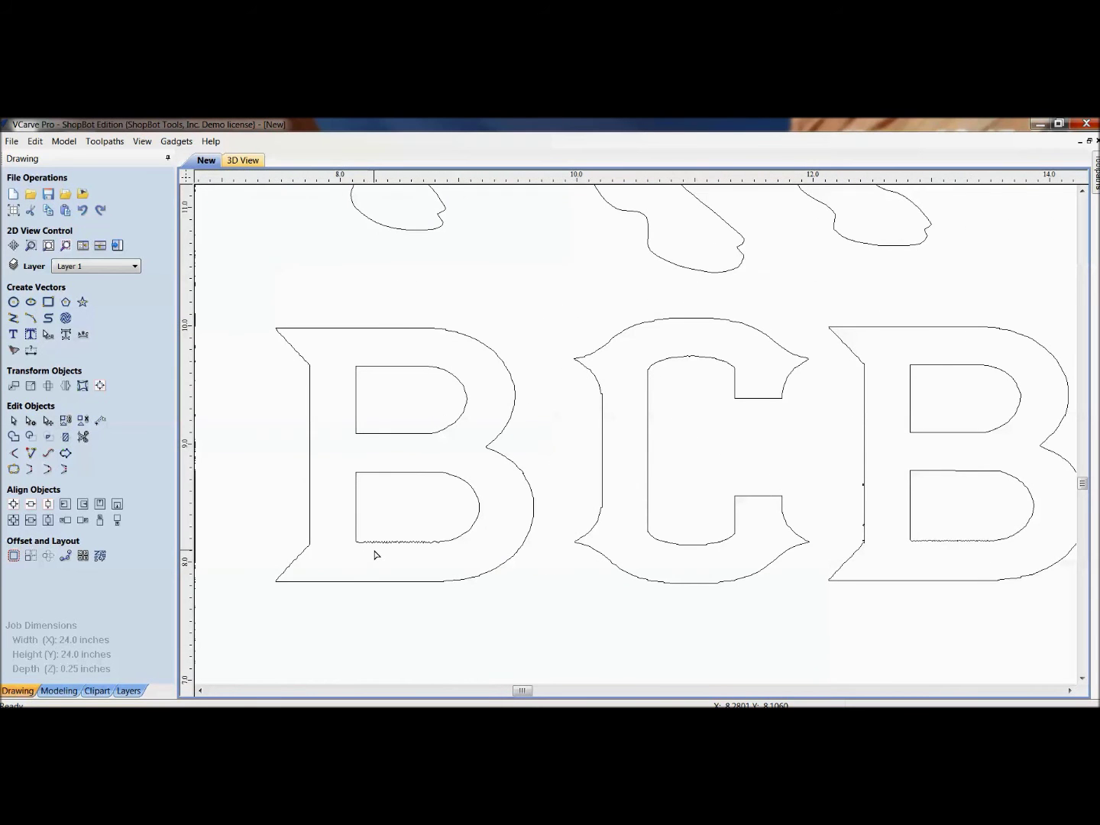
pyautogui.scroll(1, 381, 538)
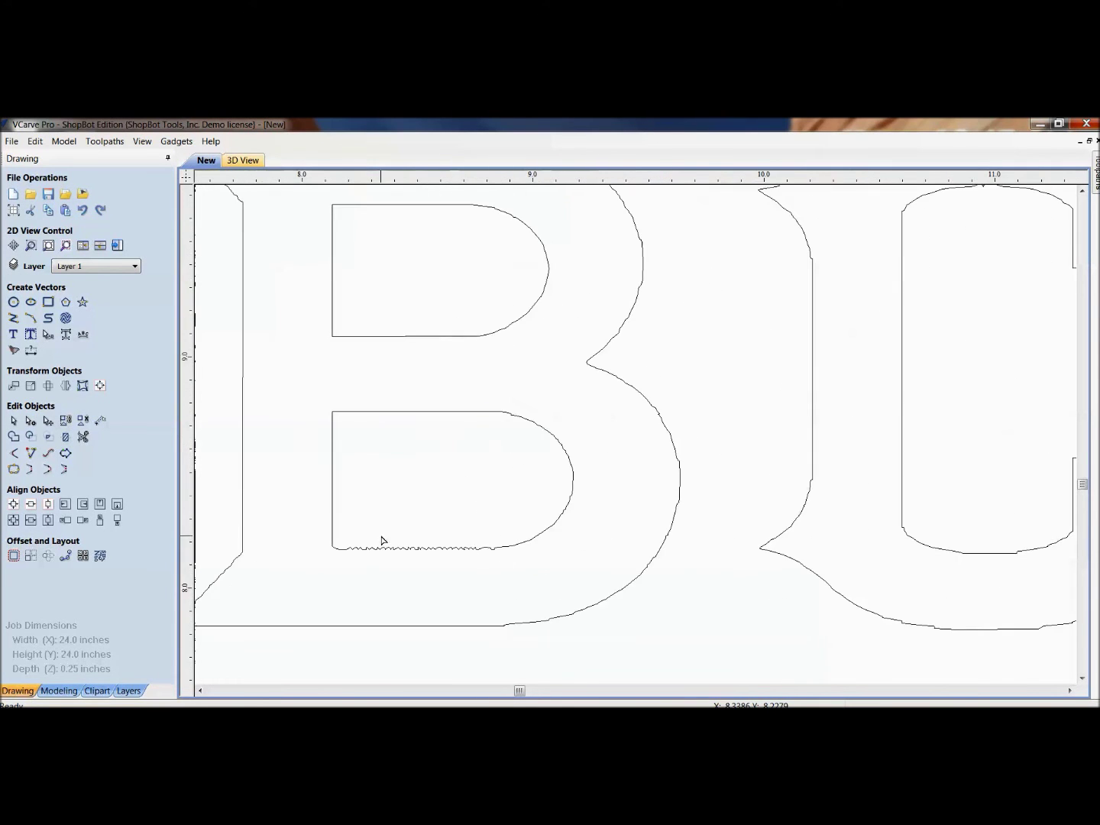
pyautogui.scroll(-1, 633, 467)
pyautogui.scroll(-1, 506, 643)
pyautogui.scroll(-2, 507, 642)
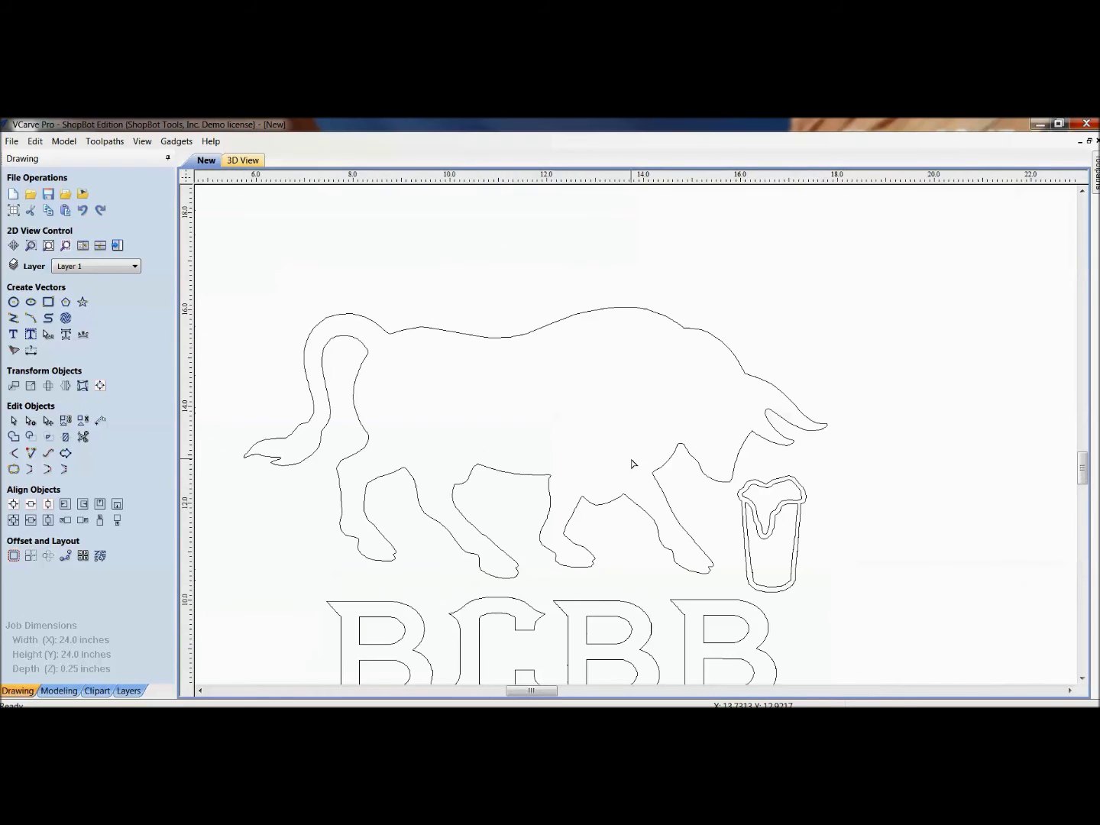
pyautogui.scroll(3, 759, 495)
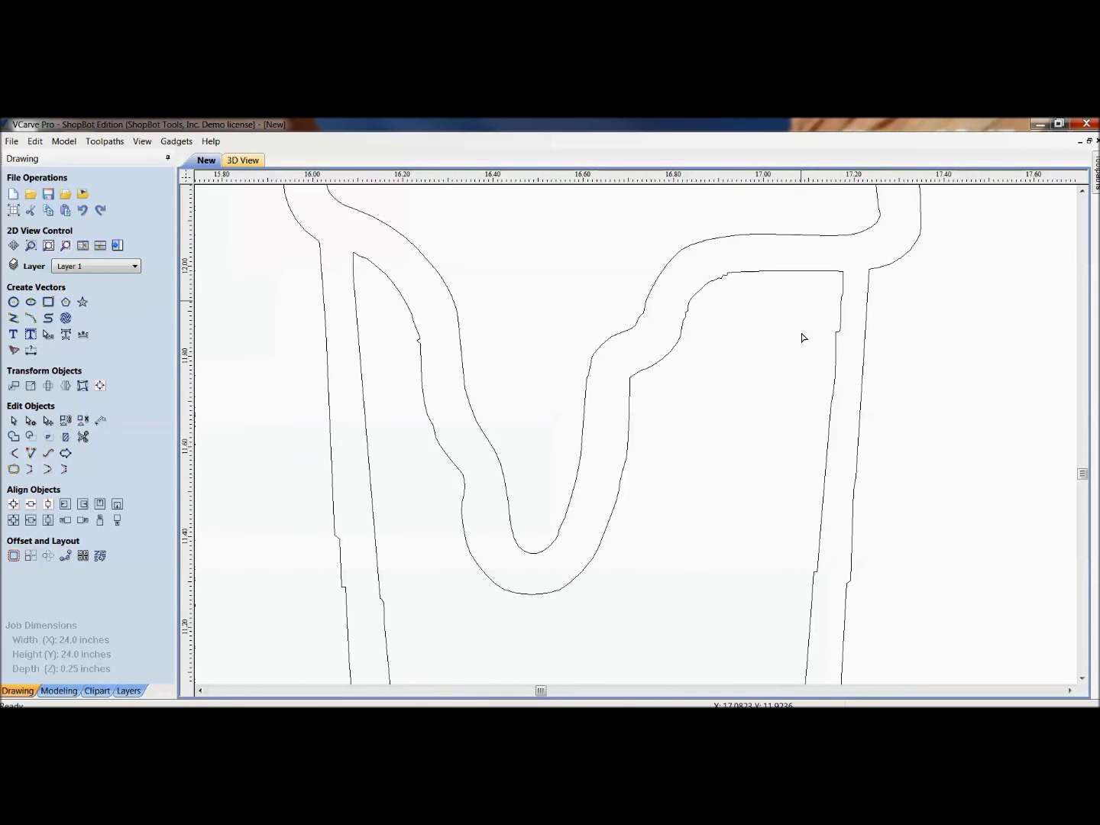
# Examine the nodes of the glass's inner outline along its jagged upper edge and stepped right side.
pyautogui.scroll(1, 751, 371)
pyautogui.click(750, 366)
pyautogui.scroll(4, 745, 365)
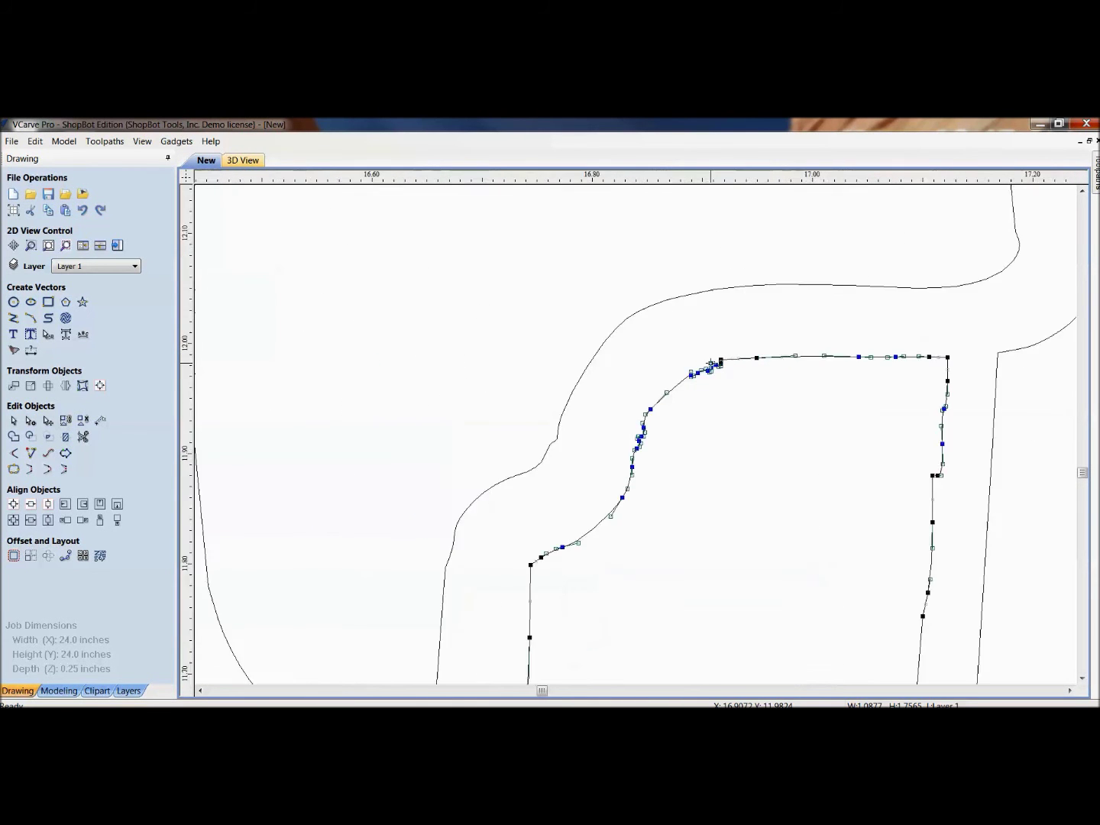
pyautogui.scroll(-2, 459, 419)
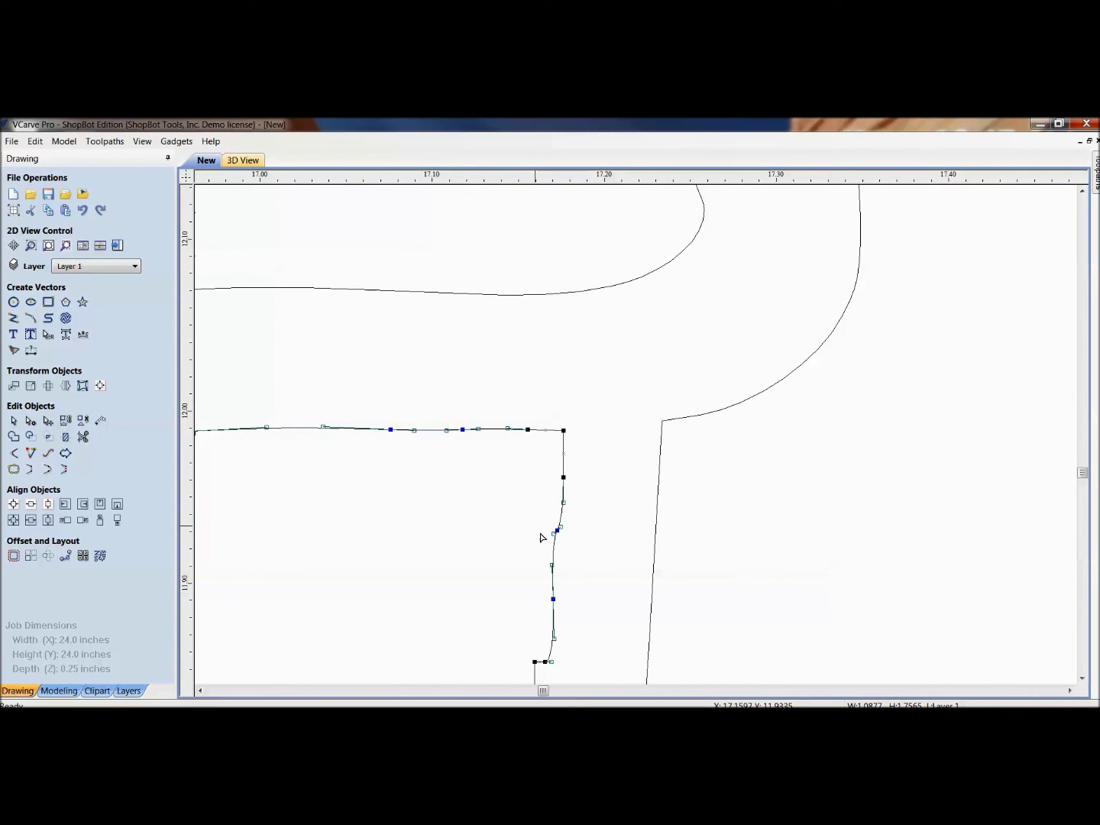
pyautogui.moveTo(560, 564); pyautogui.dragTo(562, 508)
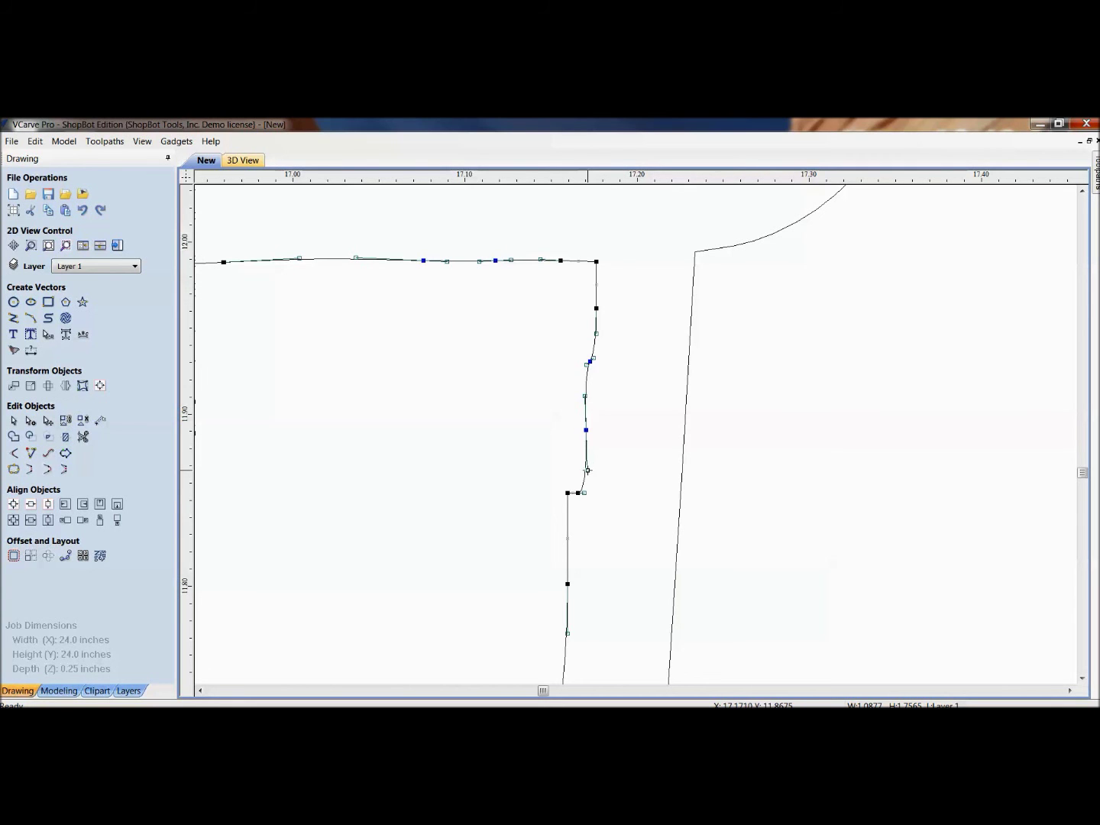
pyautogui.scroll(-3, 586, 472)
pyautogui.scroll(-5, 553, 510)
pyautogui.scroll(-2, 798, 469)
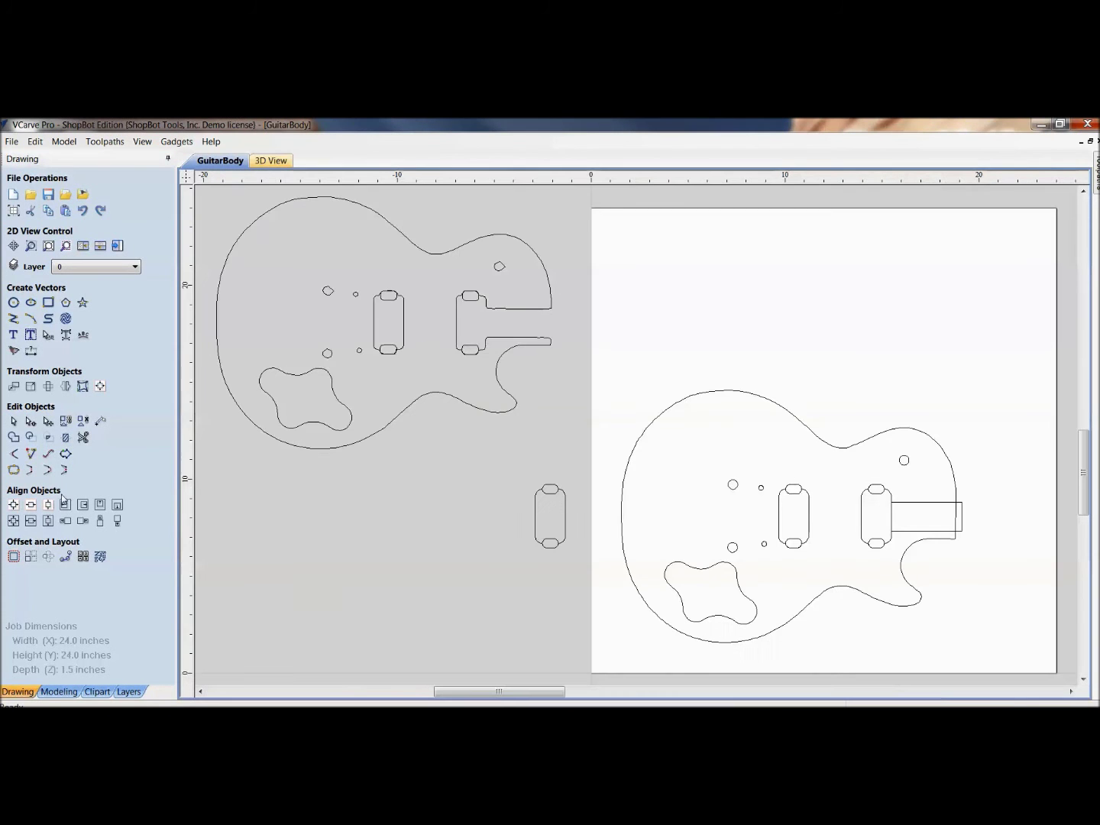
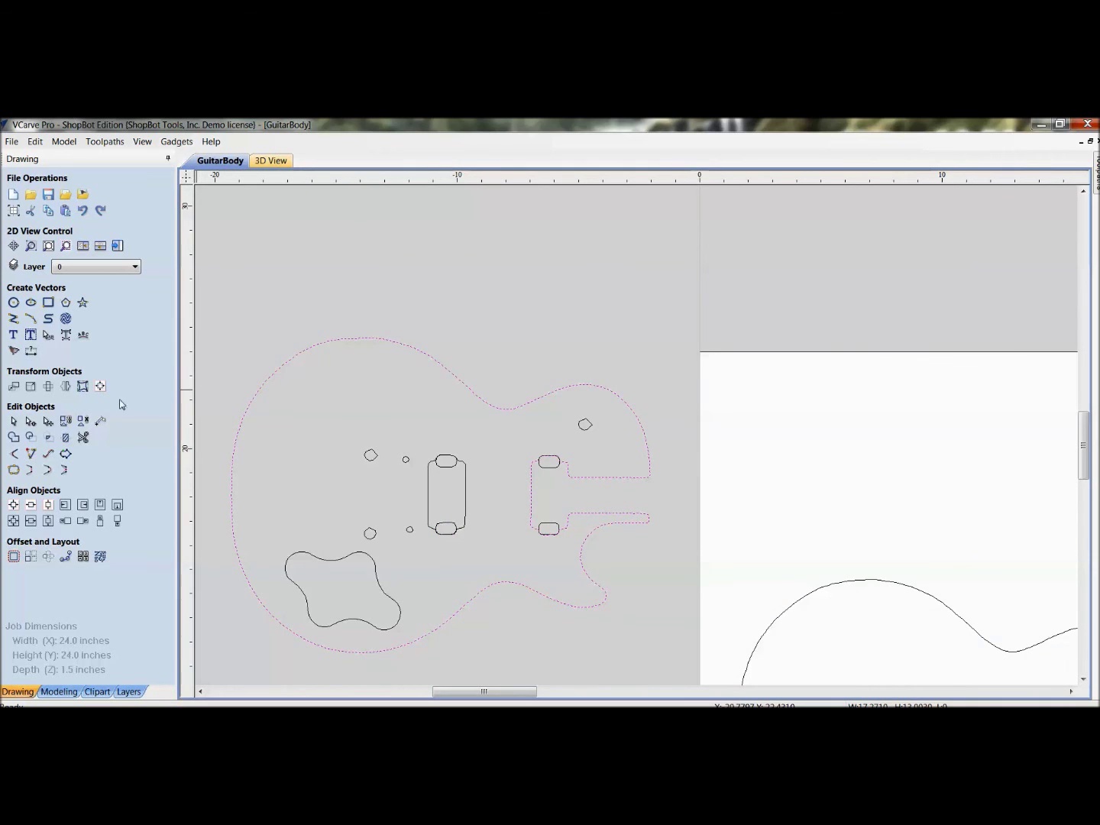
# In the GuitarBody drawing, show the nodes of the guitar outline outside the job area and examine its upper curve.
pyautogui.click(48, 422)
pyautogui.scroll(3, 459, 351)
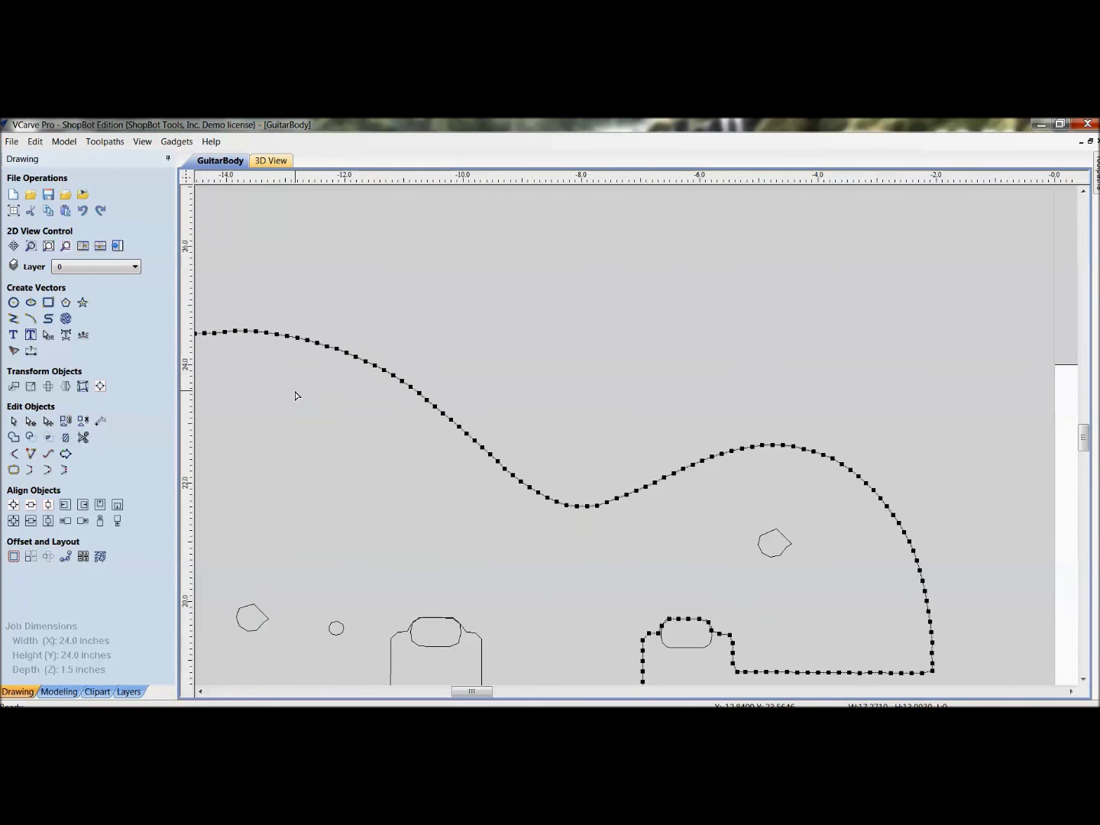
pyautogui.moveTo(321, 370); pyautogui.dragTo(582, 515)
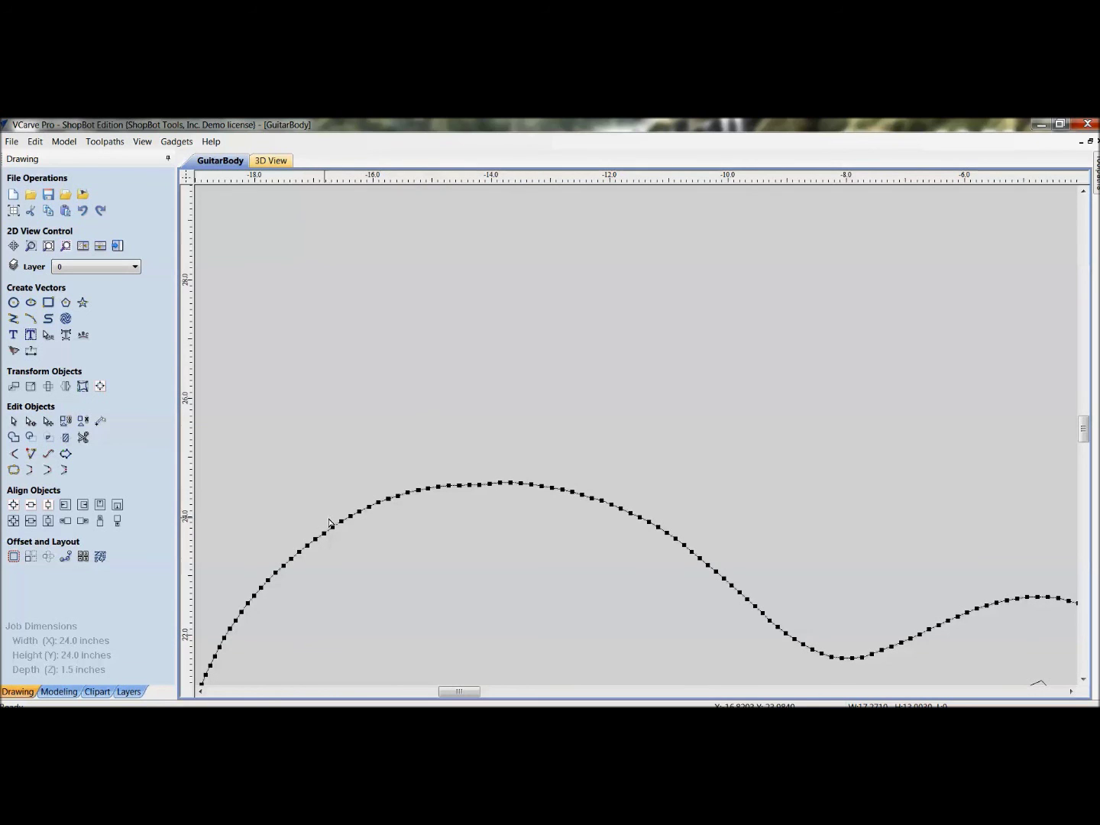
pyautogui.scroll(2, 497, 485)
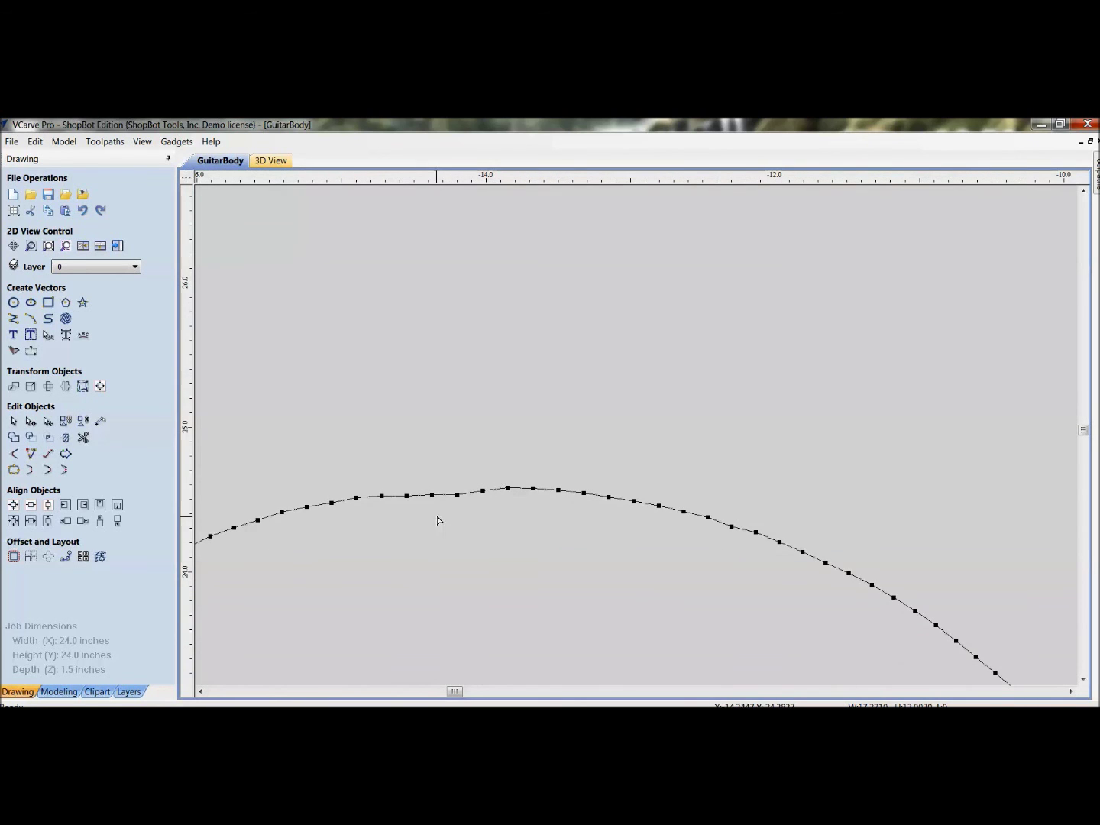
pyautogui.scroll(2, 449, 504)
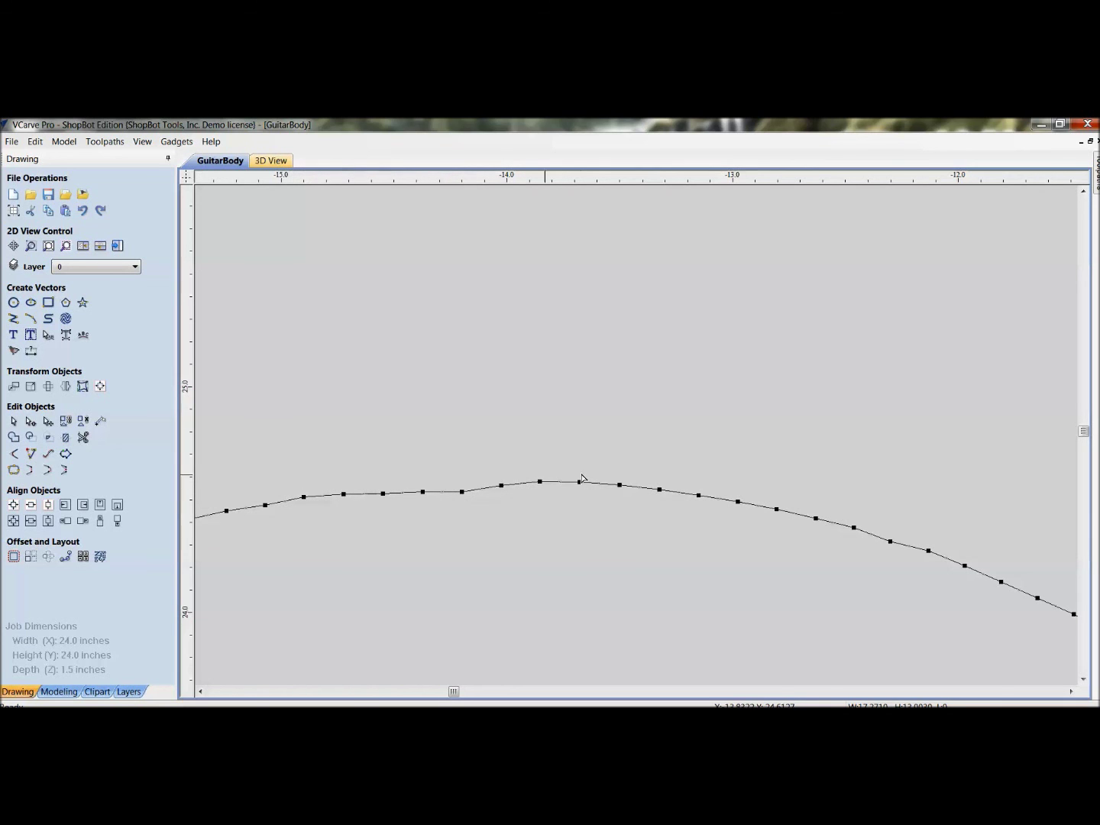
pyautogui.scroll(-4, 572, 478)
pyautogui.scroll(-3, 515, 345)
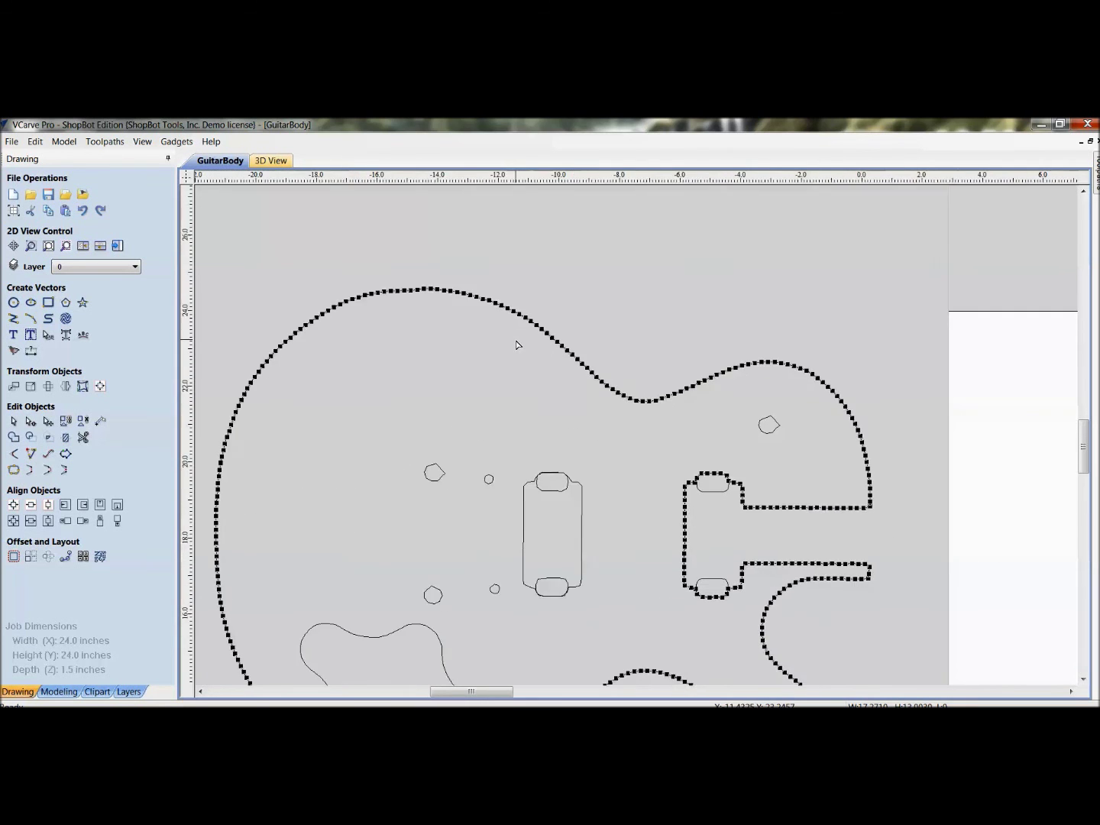
# Convert the guitar outline's upper curve, from the body's peak through the waist, to Bezier spans and exit node editing.
pyautogui.scroll(4, 504, 353)
pyautogui.moveTo(401, 283); pyautogui.dragTo(876, 508)
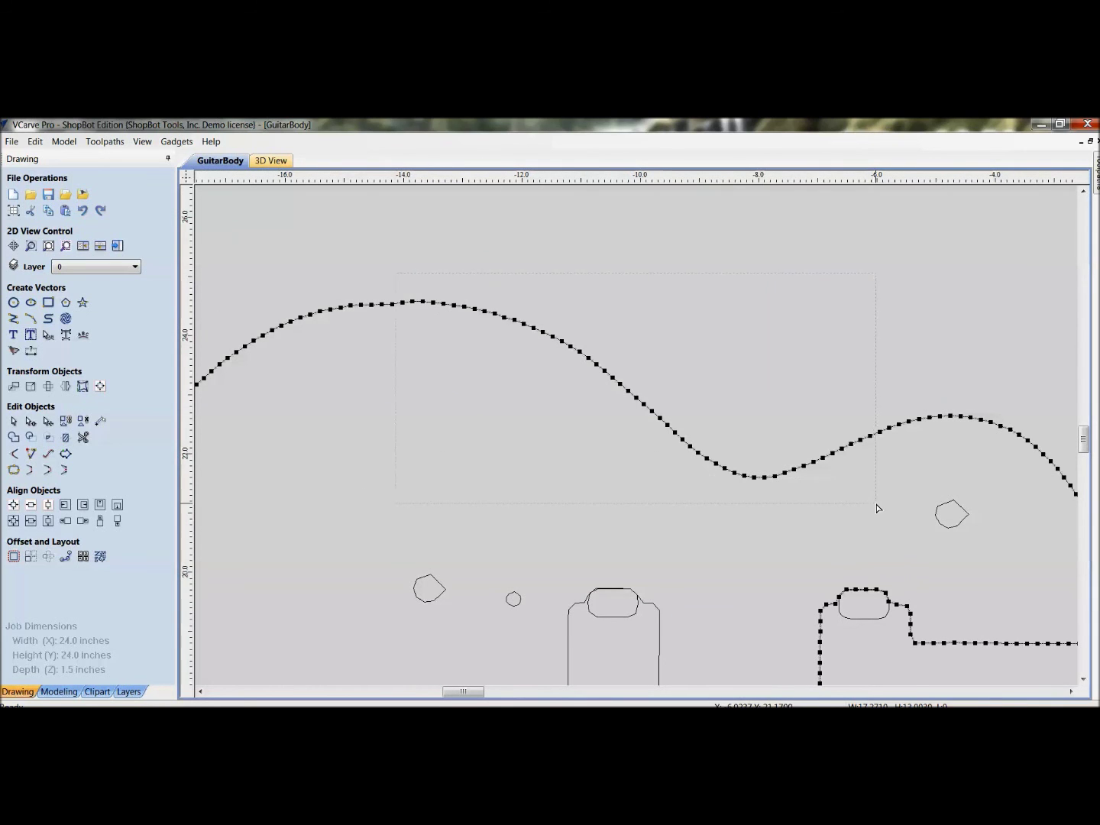
pyautogui.click(779, 476)
pyautogui.rightClick(760, 480)
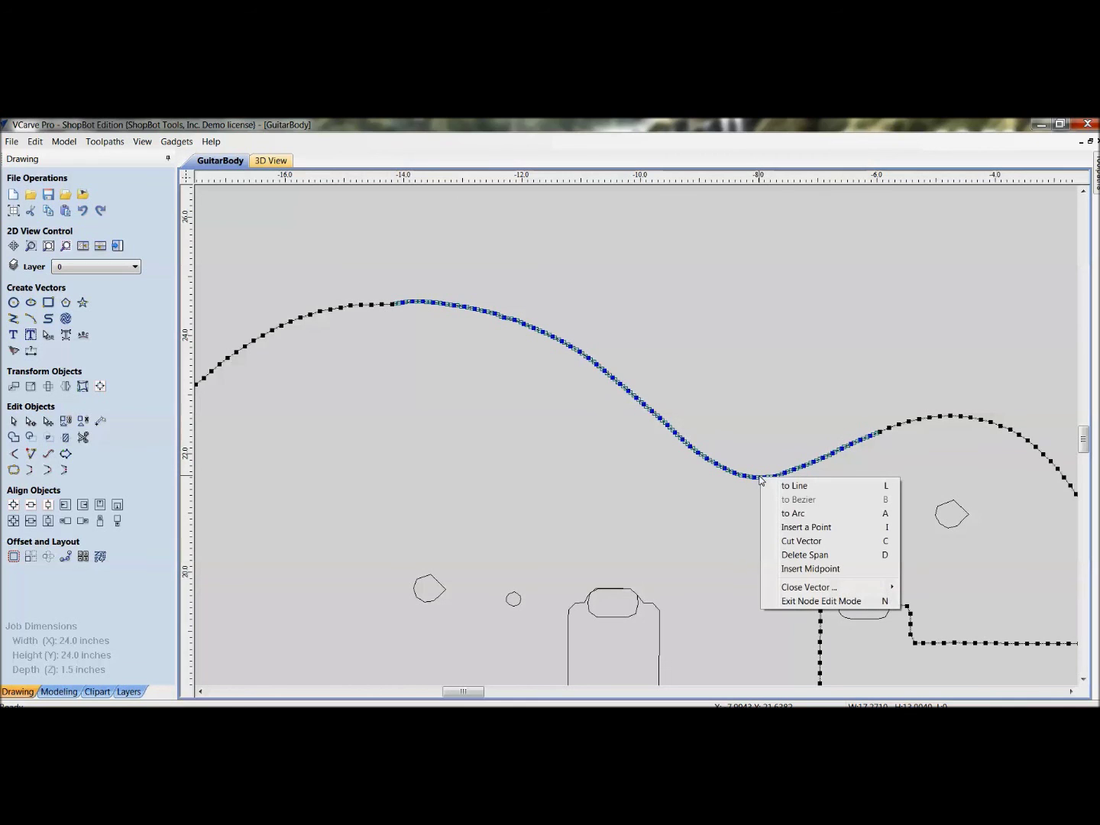
pyautogui.press('Escape')
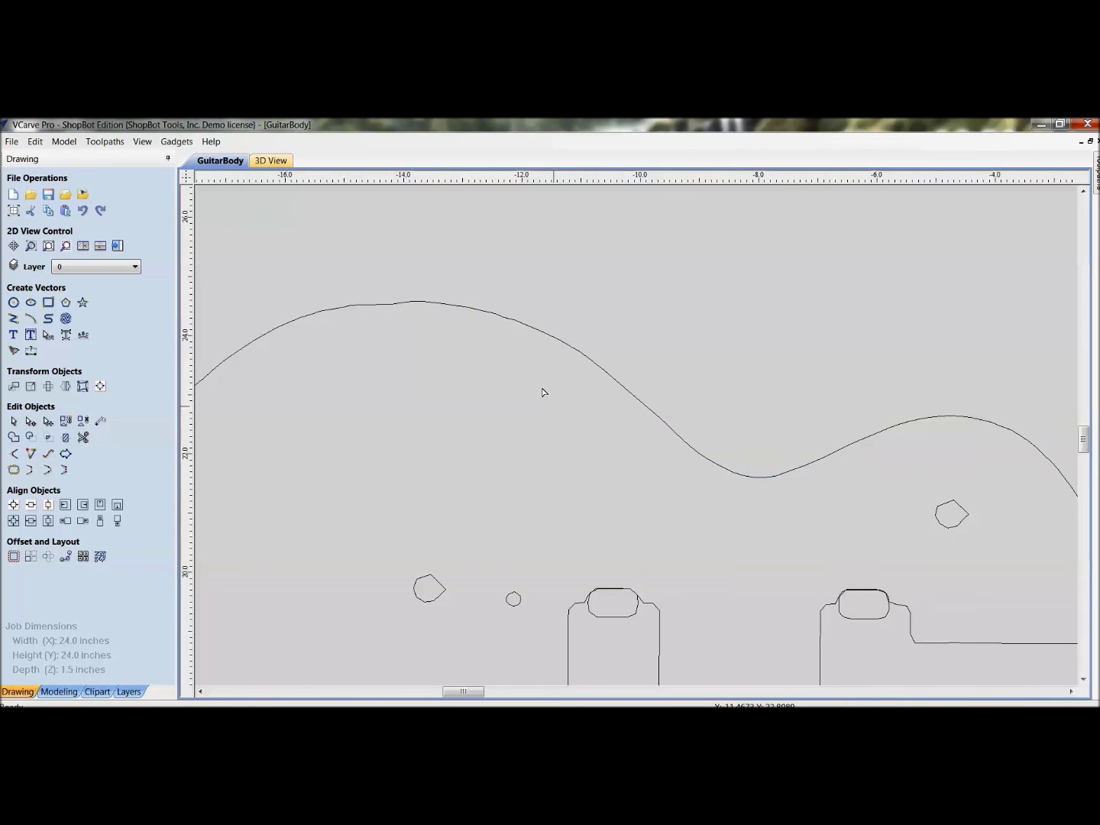
# Inspect the Bezier nodes and their handles on the converted upper curve and the span editing options.
pyautogui.click(439, 304)
pyautogui.scroll(5, 439, 304)
pyautogui.scroll(3, 439, 303)
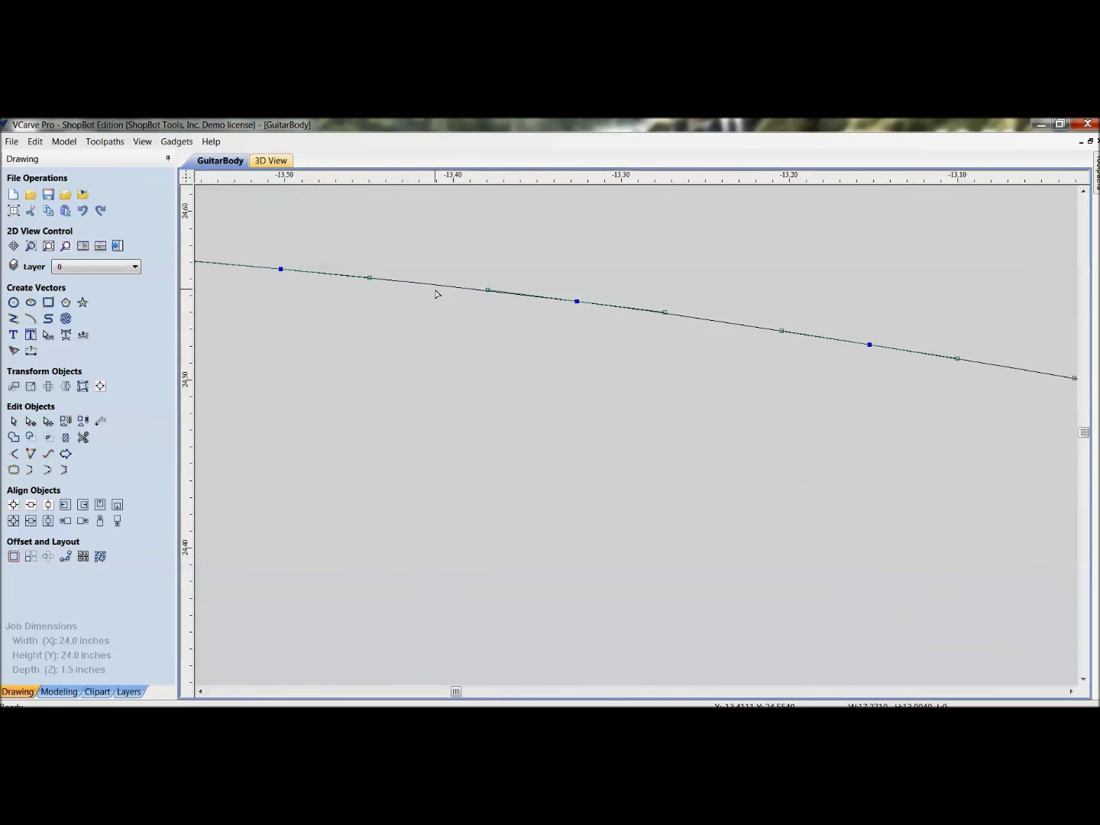
pyautogui.rightClick(433, 289)
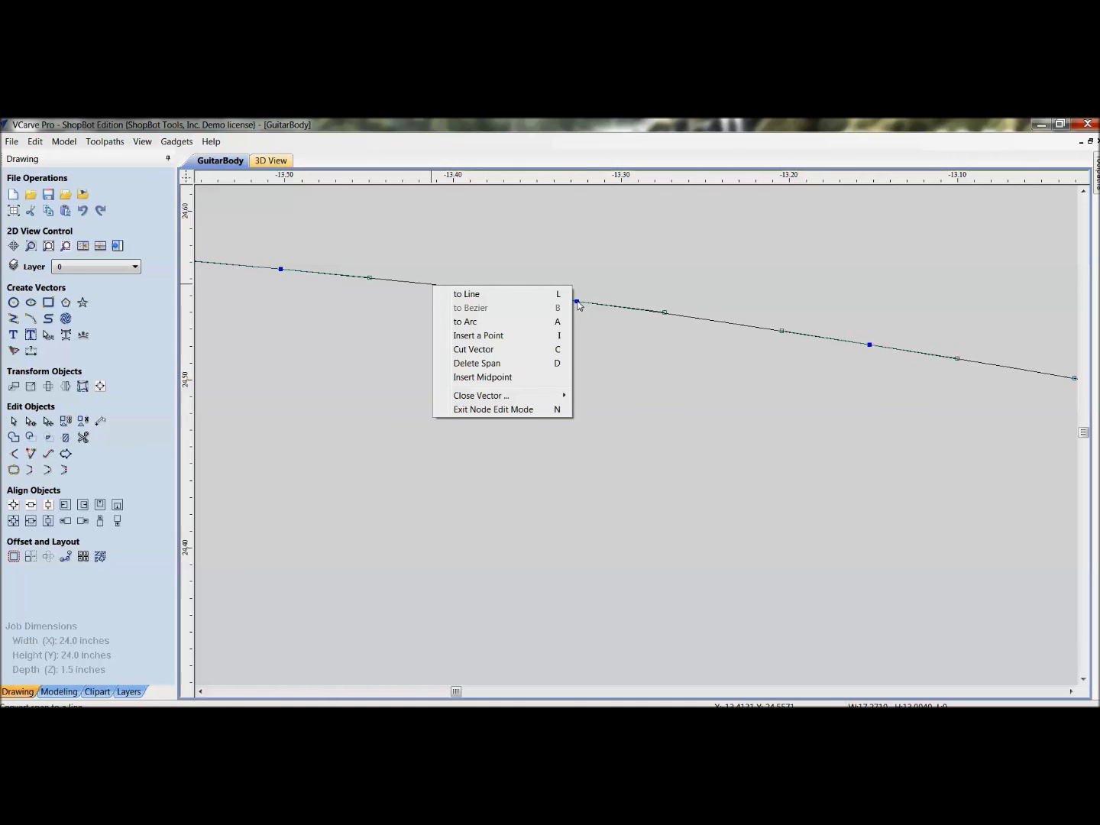
pyautogui.rightClick(579, 302)
pyautogui.click(520, 373)
pyautogui.scroll(-8, 534, 405)
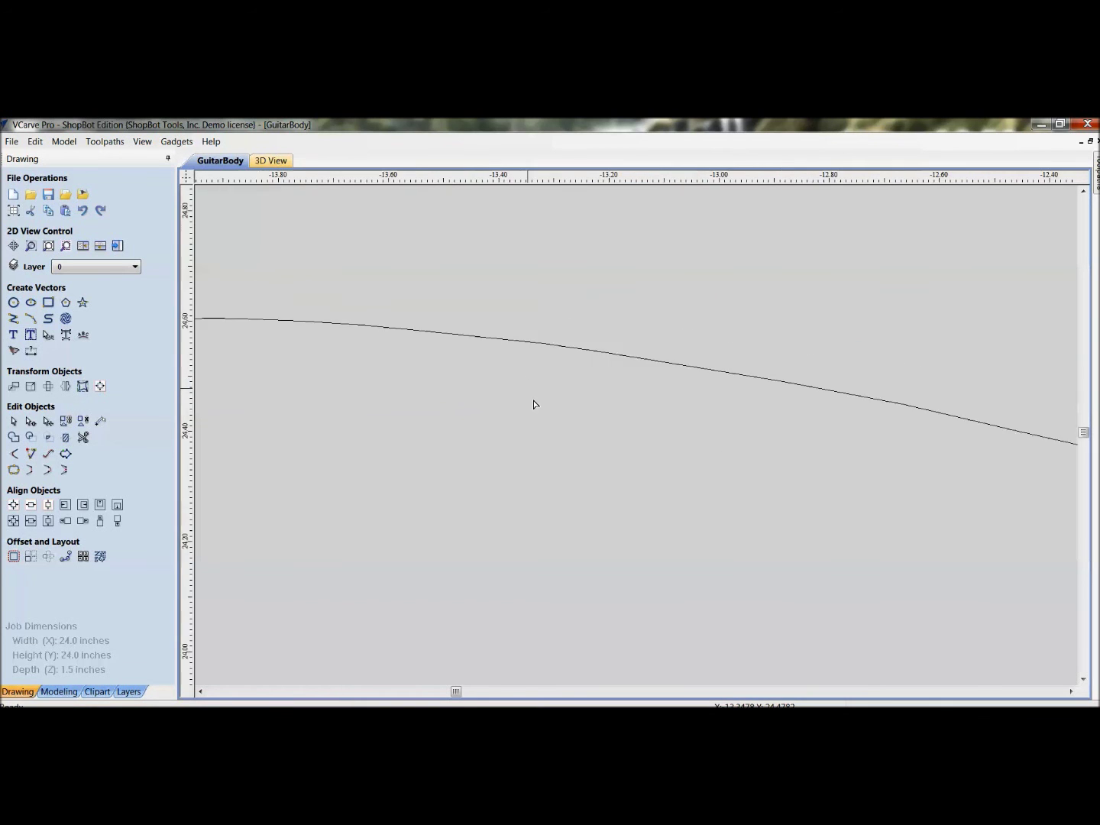
pyautogui.scroll(-10, 469, 501)
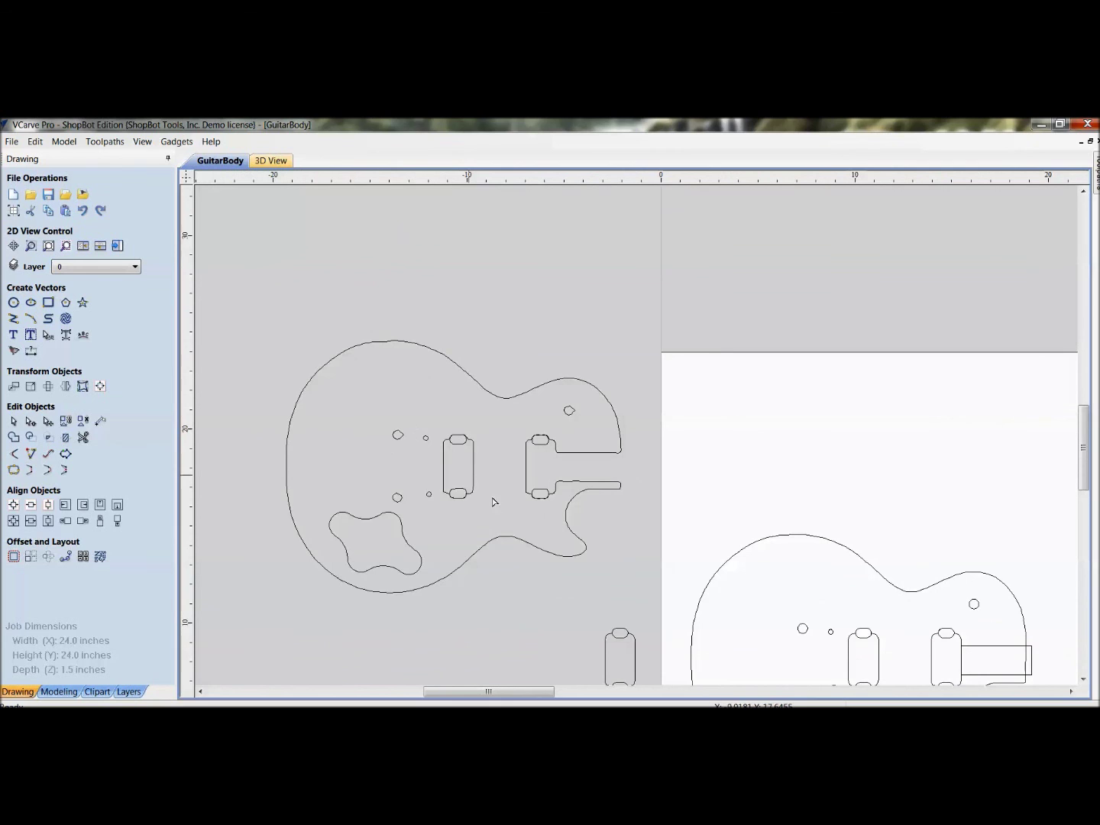
# Compare the partly converted outline's nodes with the guitar outline on the job area, inspecting the latter's corner near the neck pocket.
pyautogui.click(505, 540)
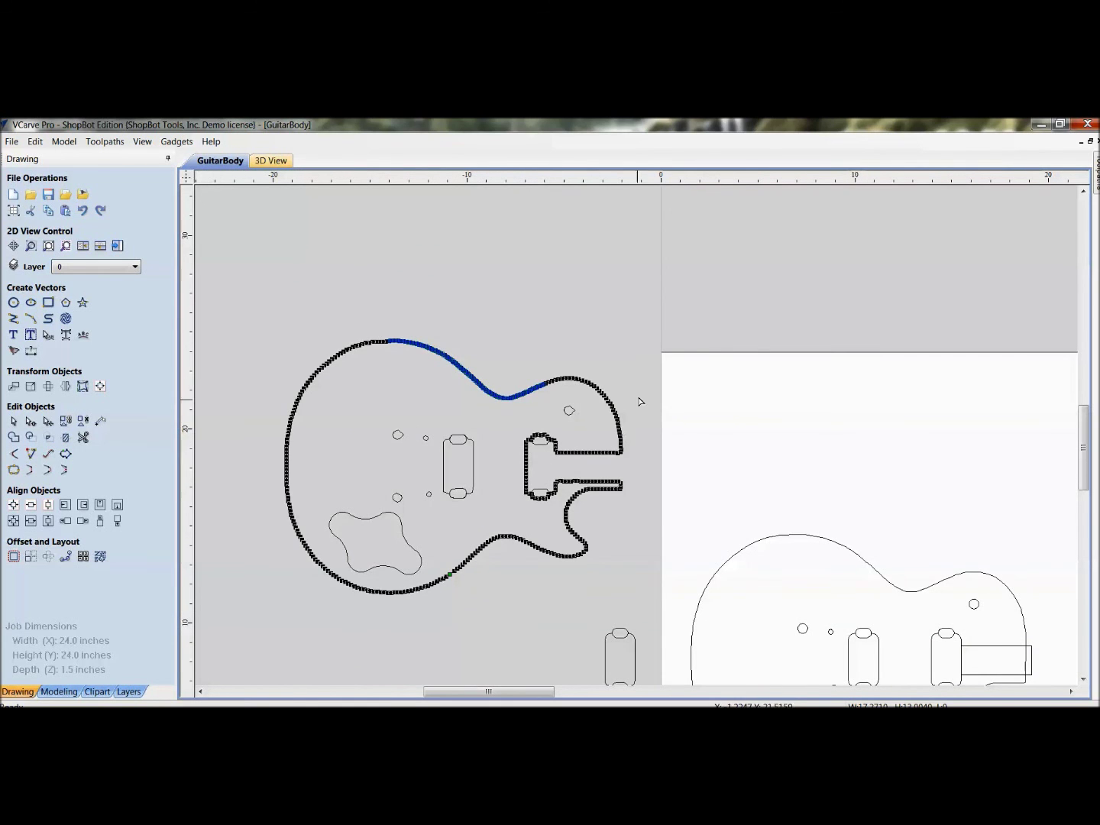
pyautogui.moveTo(480, 559); pyautogui.dragTo(265, 369)
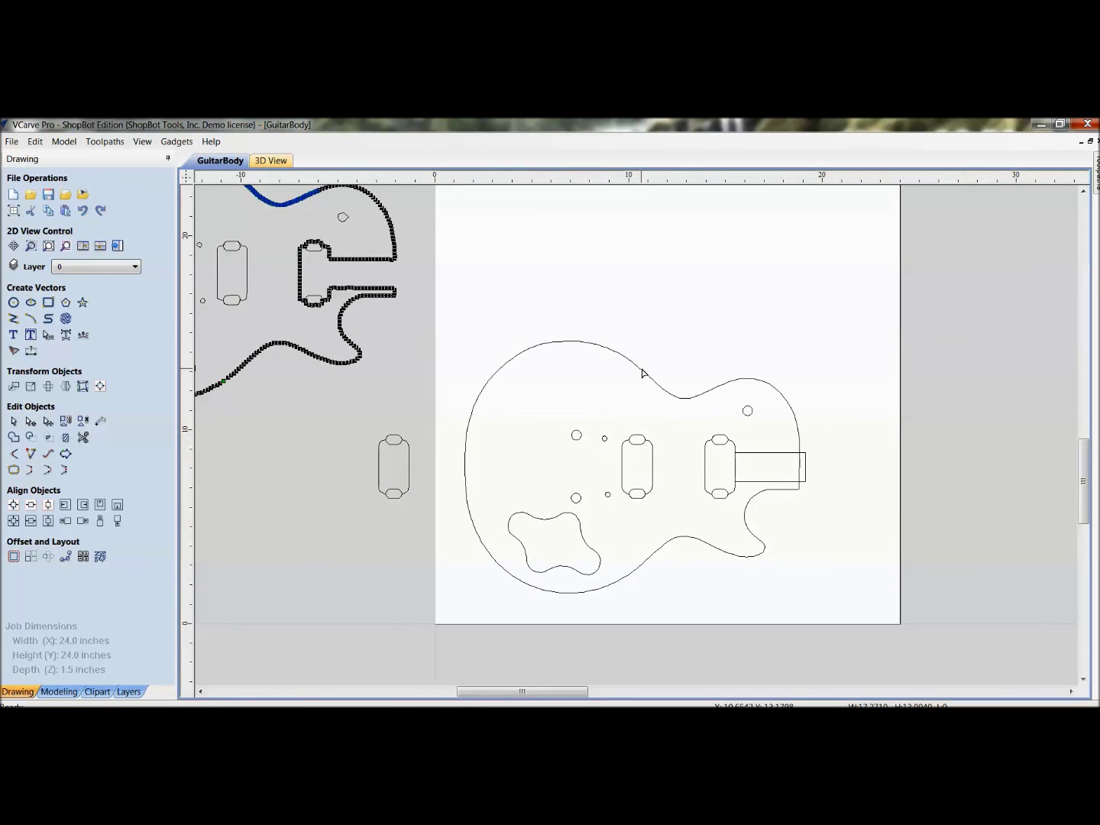
pyautogui.click(643, 372)
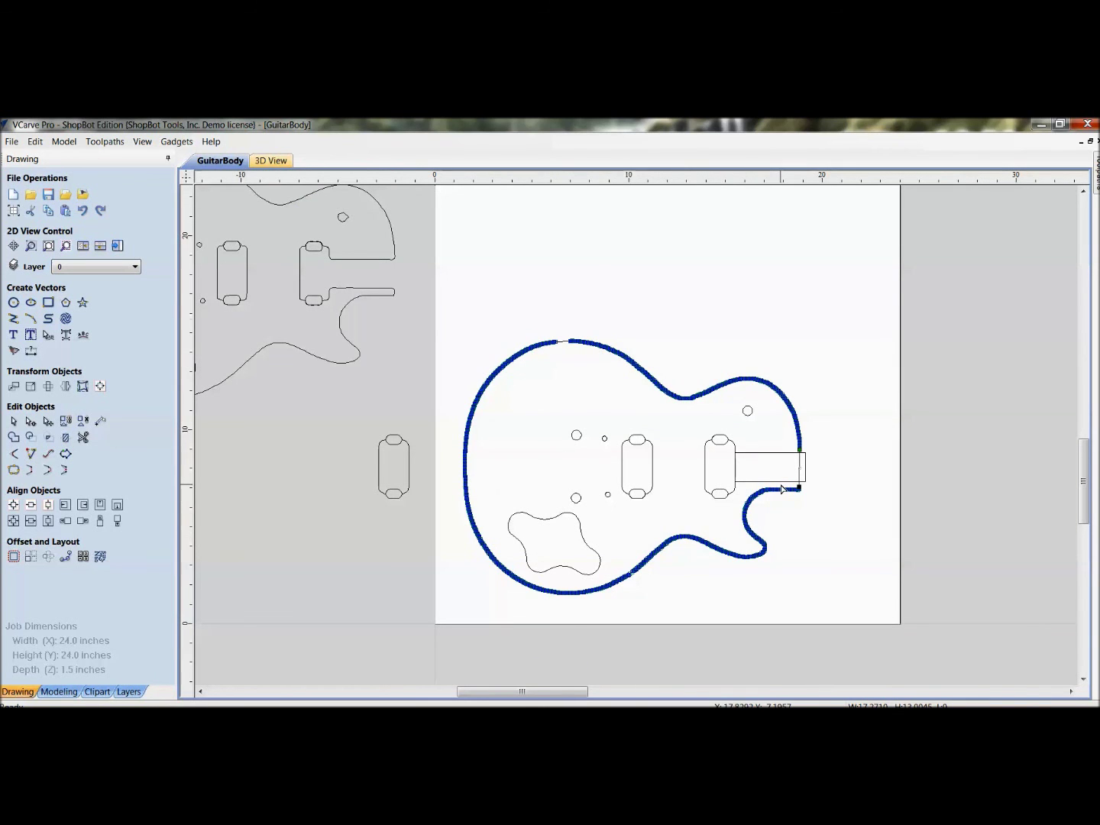
pyautogui.scroll(3, 787, 492)
pyautogui.scroll(3, 787, 491)
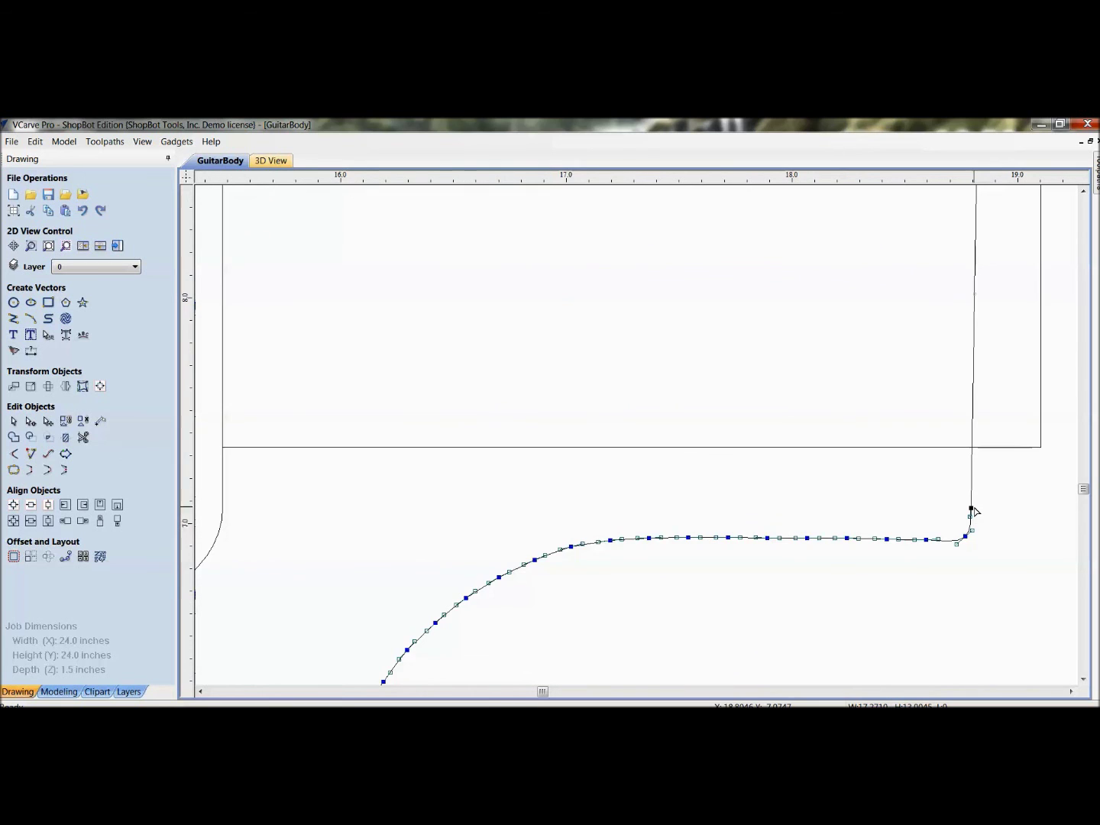
pyautogui.scroll(-1, 946, 527)
pyautogui.scroll(-3, 825, 519)
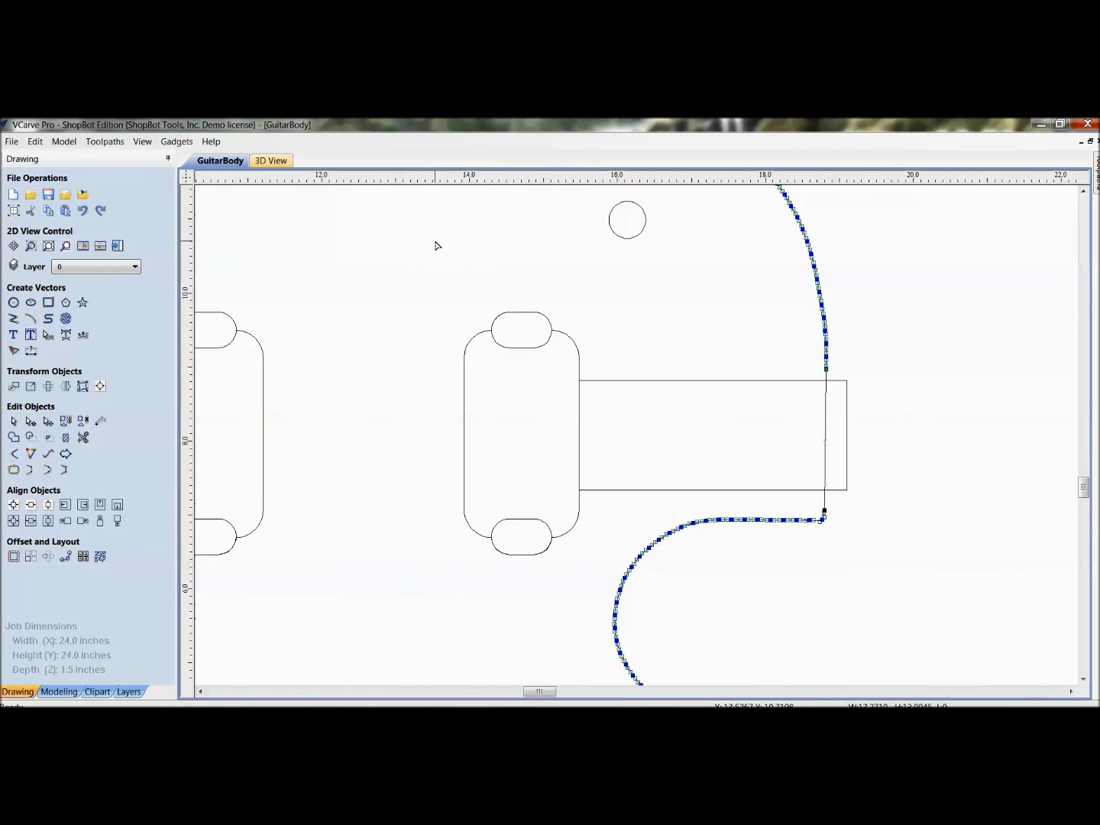
# Examine the job-area guitar outline's nodes around its upper peak and view both guitar outlines together in node editing.
pyautogui.scroll(-2, 747, 640)
pyautogui.scroll(3, 479, 457)
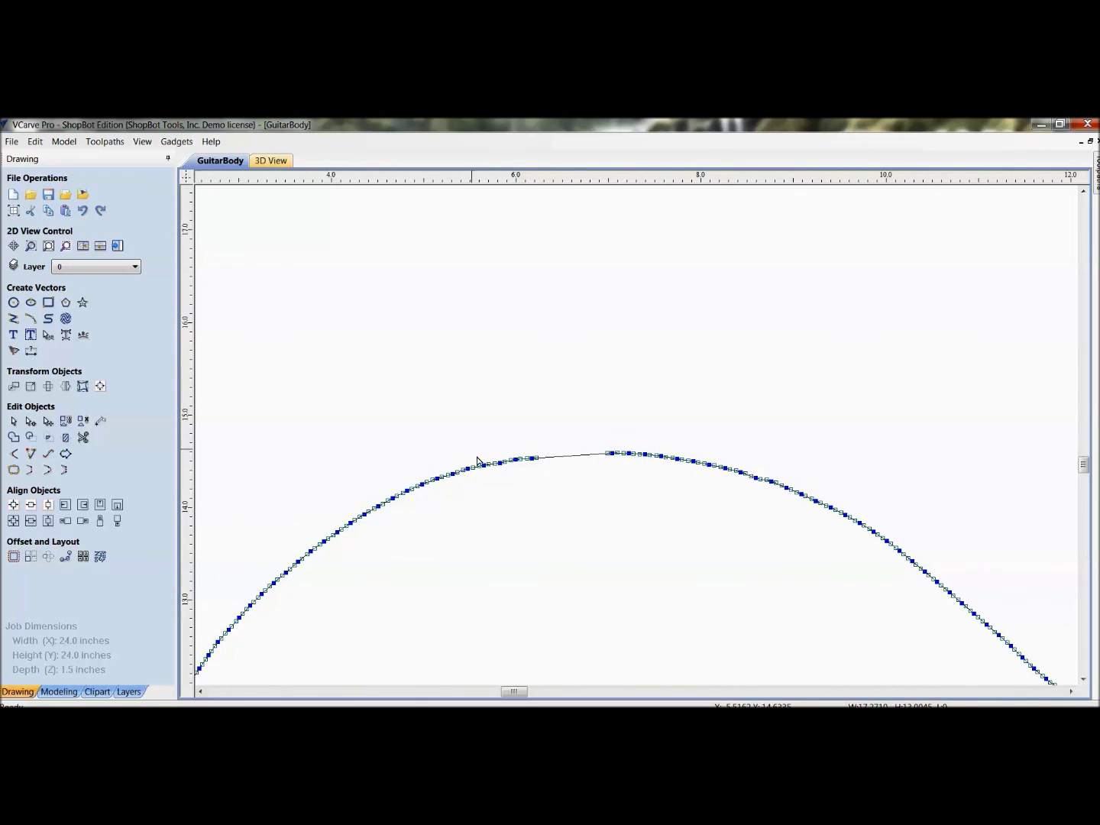
pyautogui.scroll(-3, 519, 476)
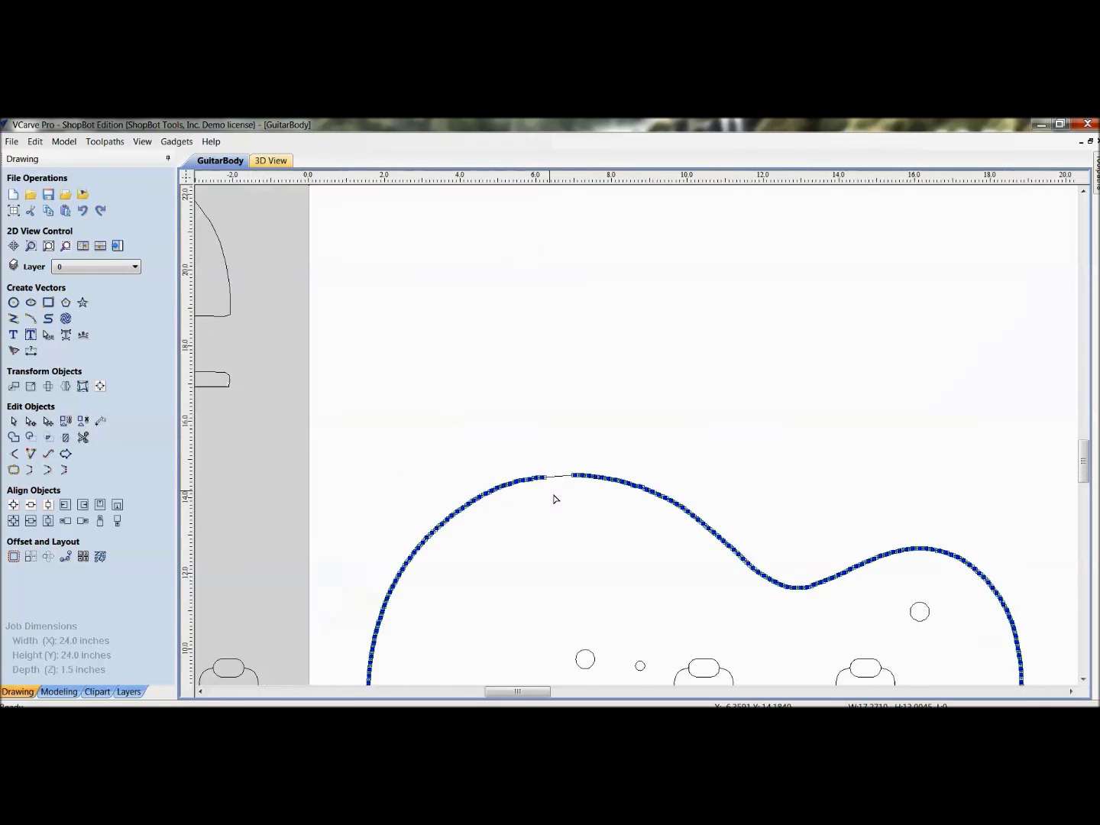
pyautogui.scroll(-2, 554, 498)
pyautogui.scroll(-1, 603, 449)
pyautogui.scroll(-1, 605, 450)
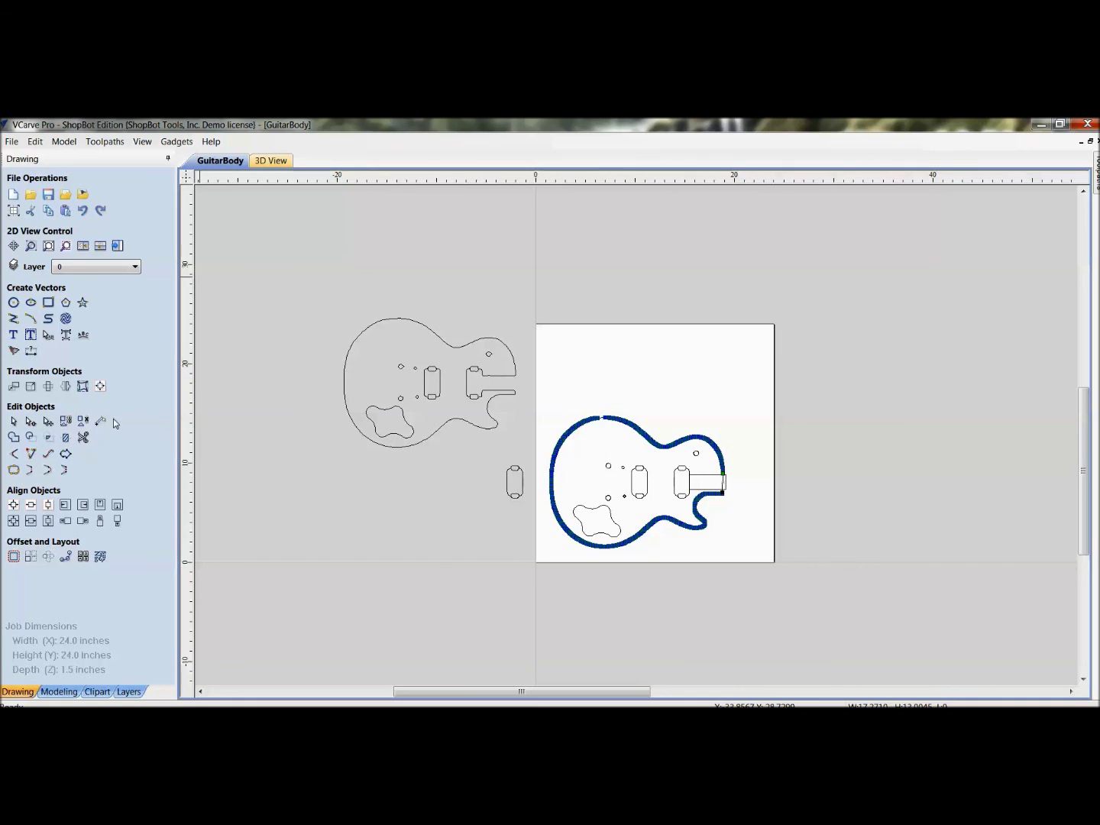
pyautogui.click(32, 424)
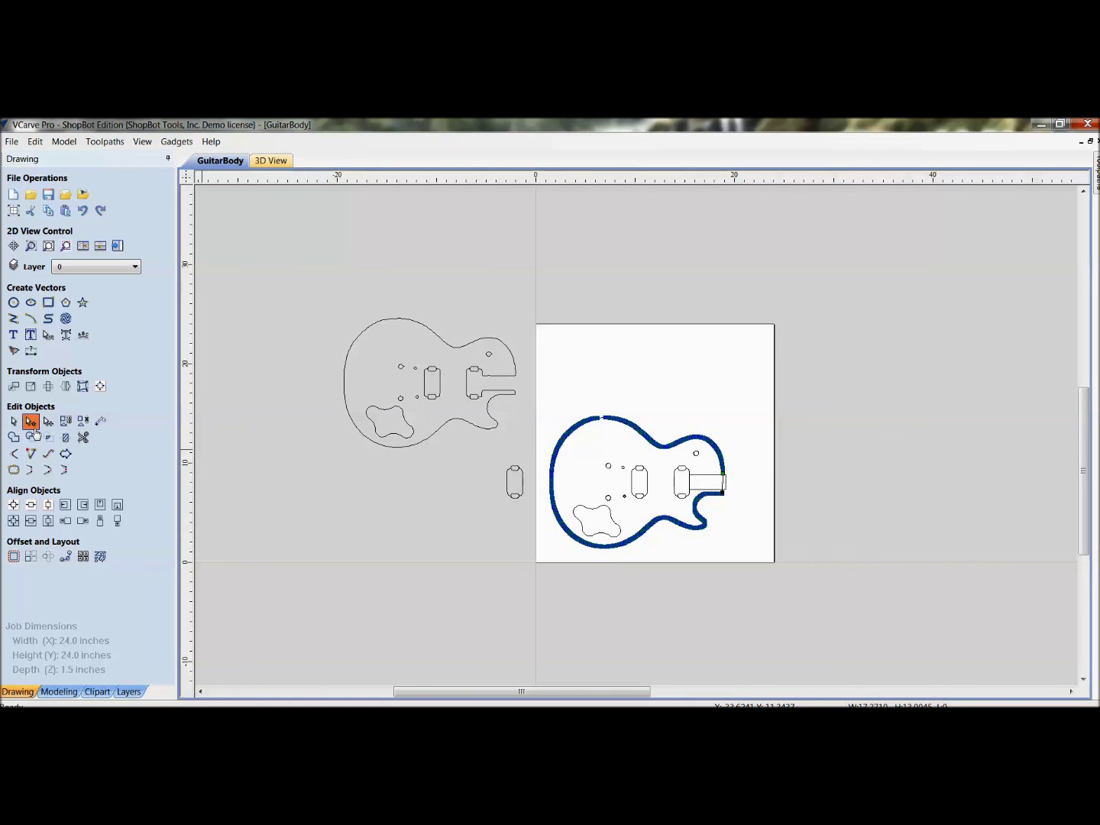
# Examine the span editing options and the node editing options along the upper peak of the job-area guitar outline.
pyautogui.scroll(5, 586, 445)
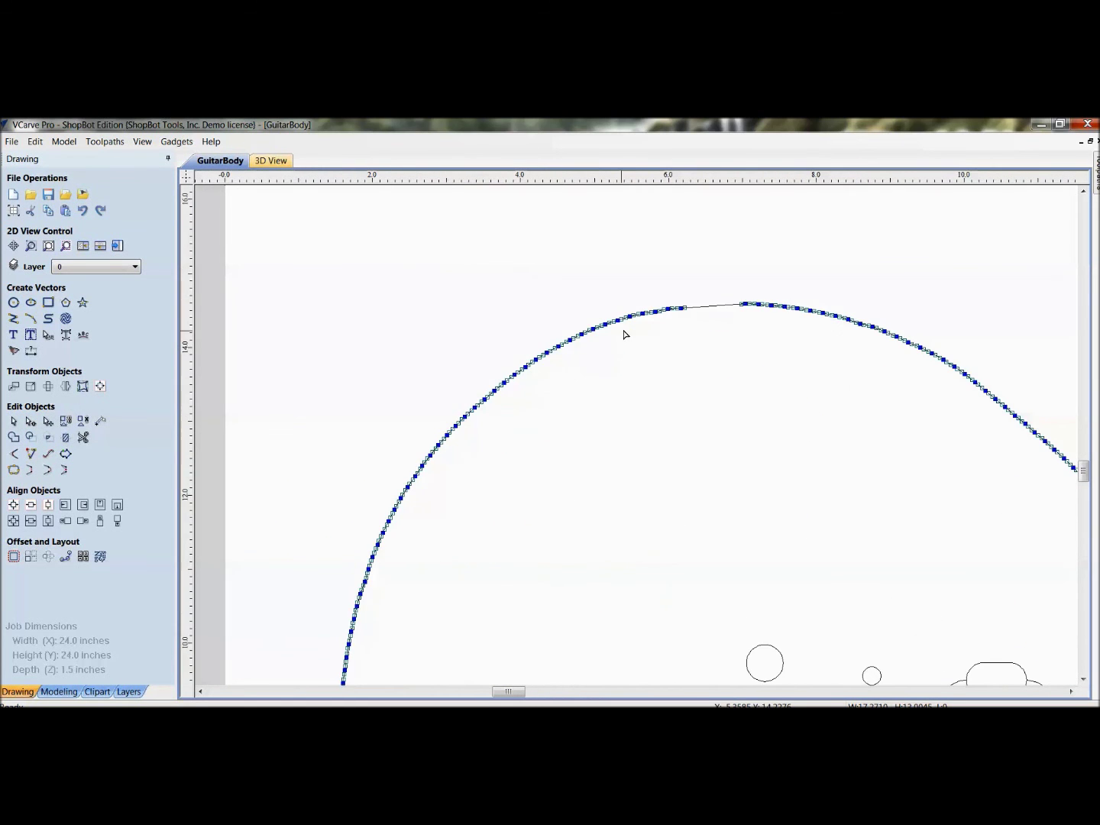
pyautogui.scroll(2, 664, 309)
pyautogui.scroll(2, 564, 623)
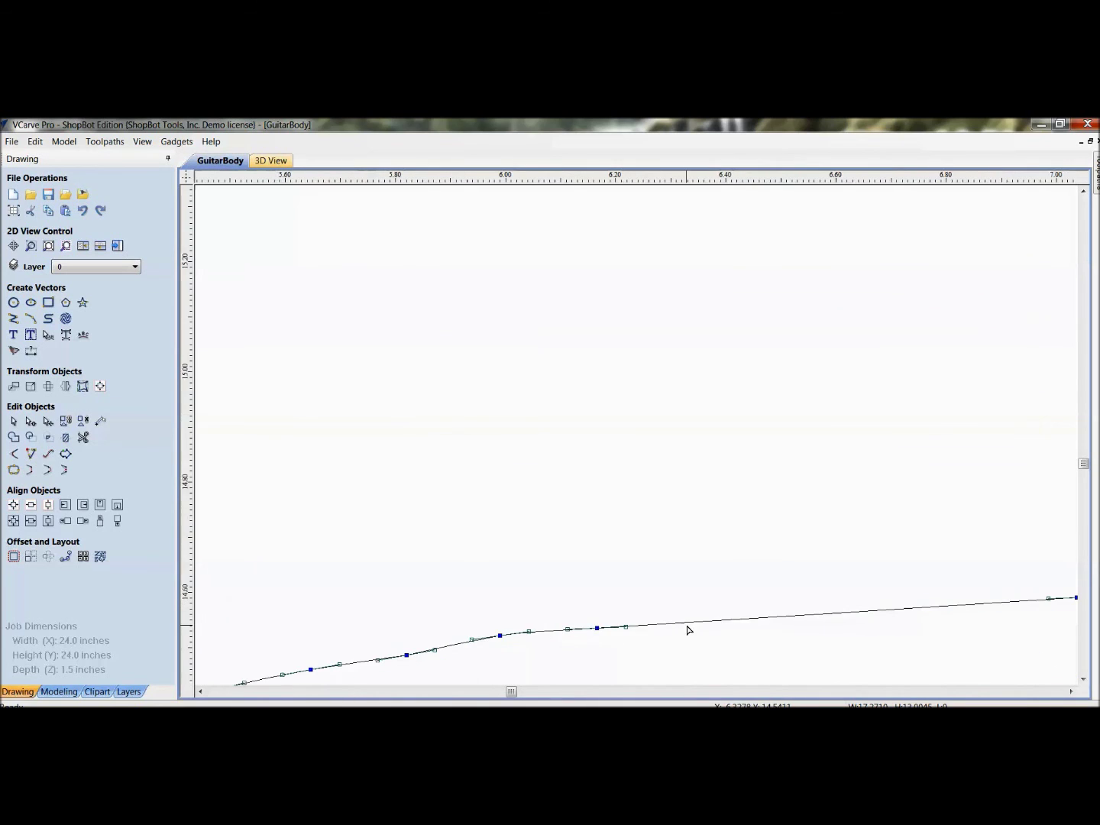
pyautogui.rightClick(732, 622)
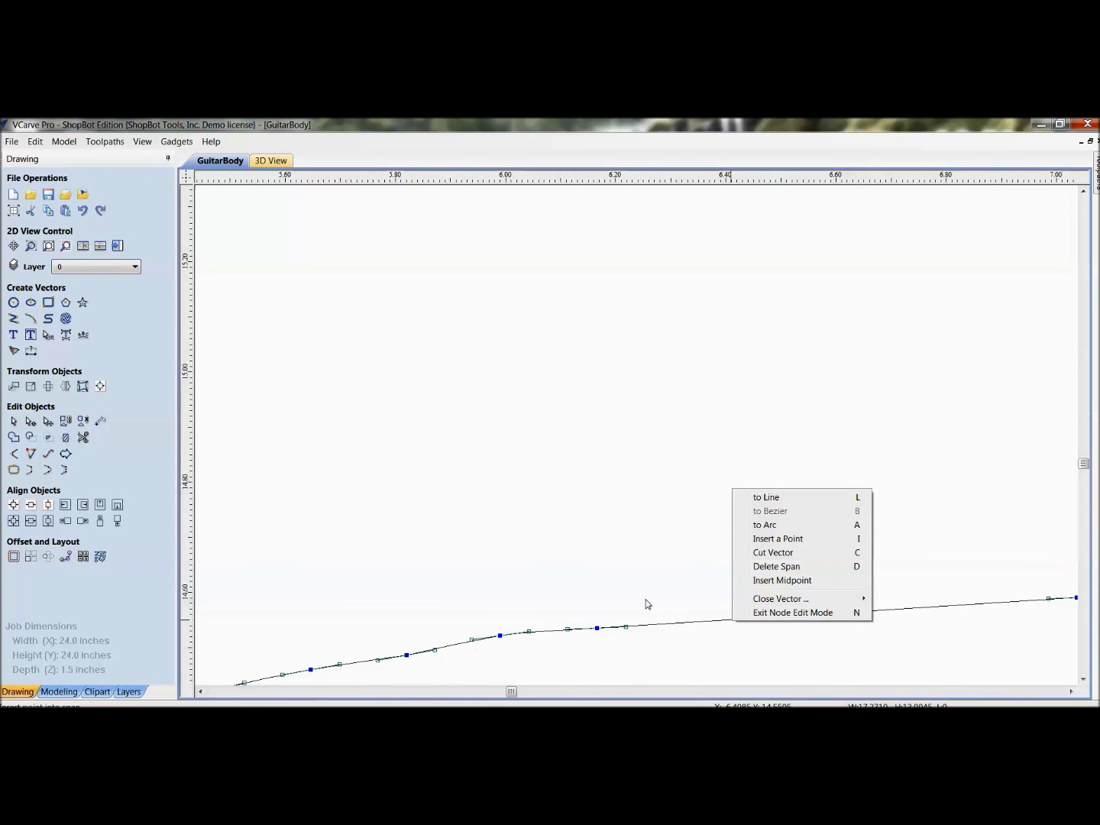
pyautogui.press('n')
pyautogui.press('n')
pyautogui.click(598, 630)
pyautogui.rightClick(597, 630)
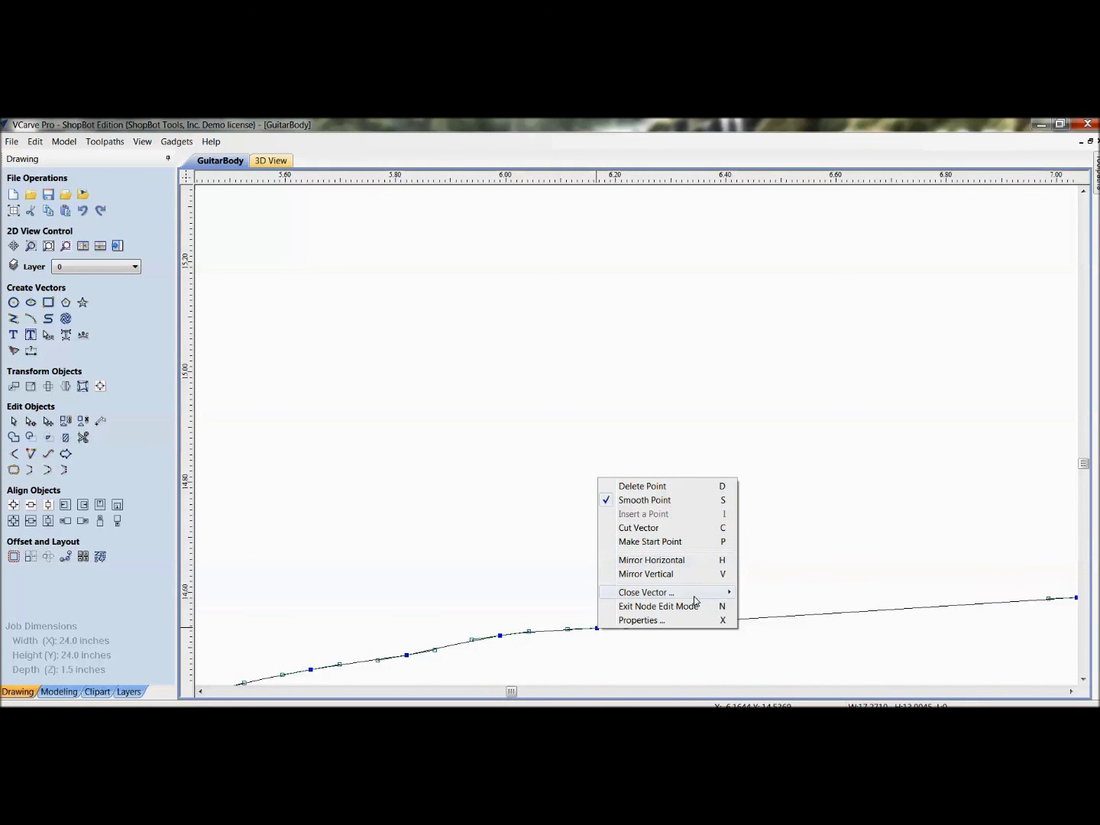
# Check the available help resources, deselect the guitar outline and view both guitar bodies together with the job area.
pyautogui.click(211, 142)
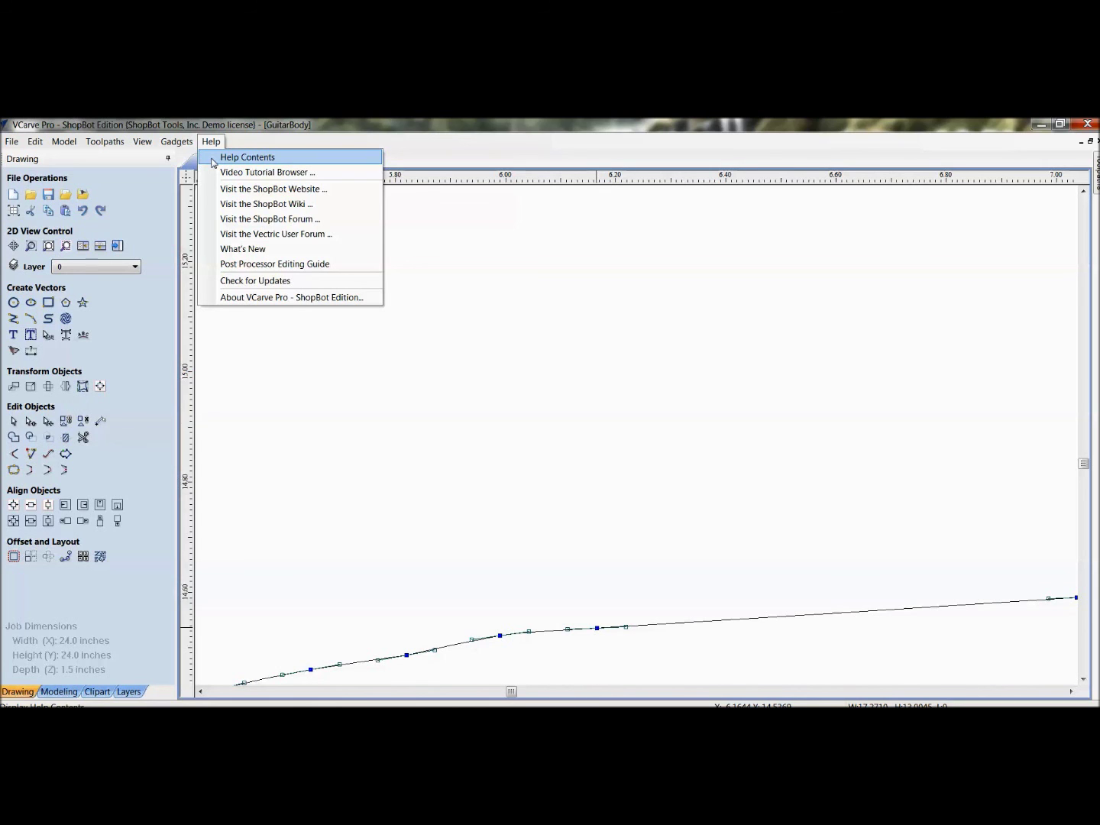
pyautogui.click(703, 534)
pyautogui.scroll(-3, 703, 520)
pyautogui.scroll(-5, 704, 515)
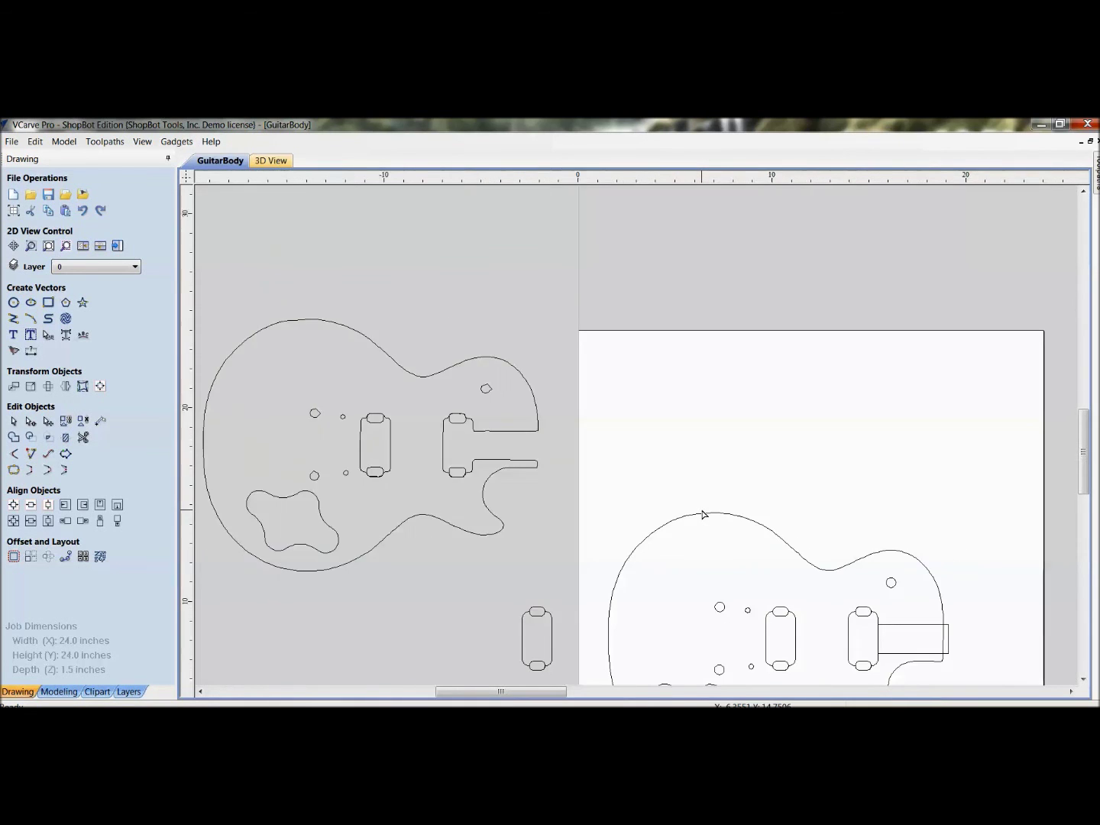
pyautogui.moveTo(703, 515); pyautogui.dragTo(536, 475)
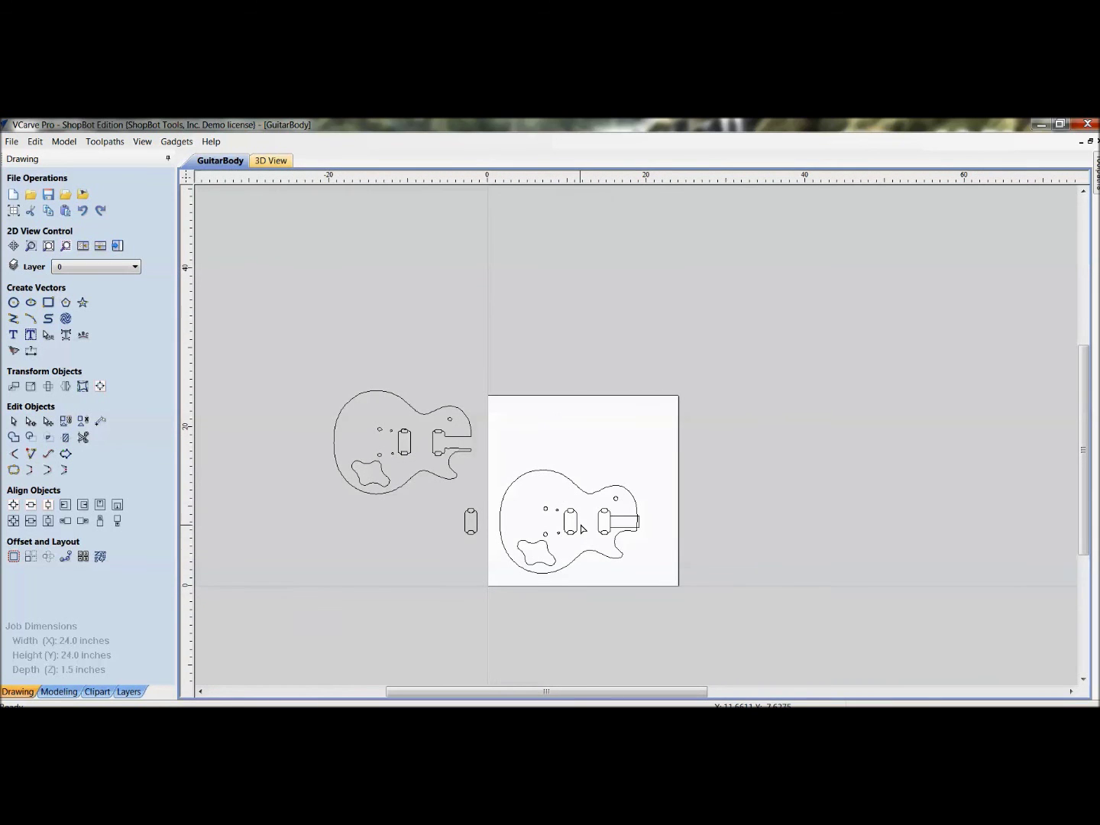